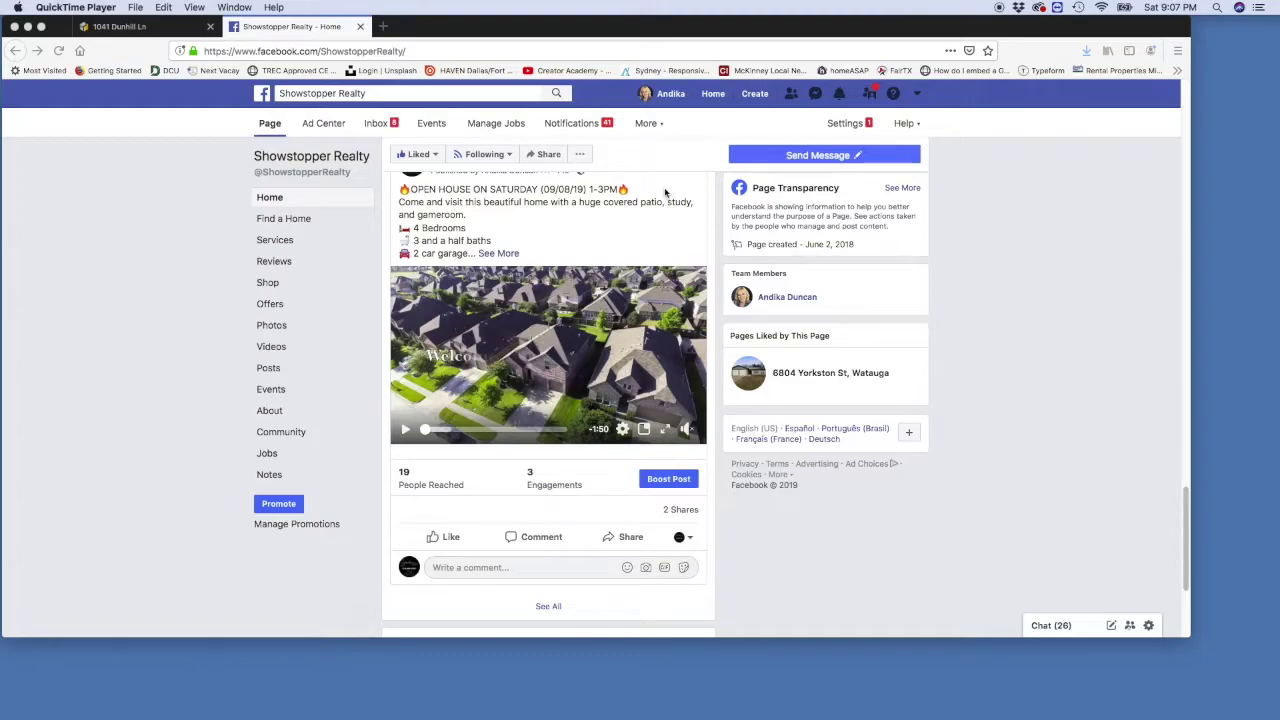
Step: Play the open house video in the Showstopper Realty page's Facebook post
click(404, 431)
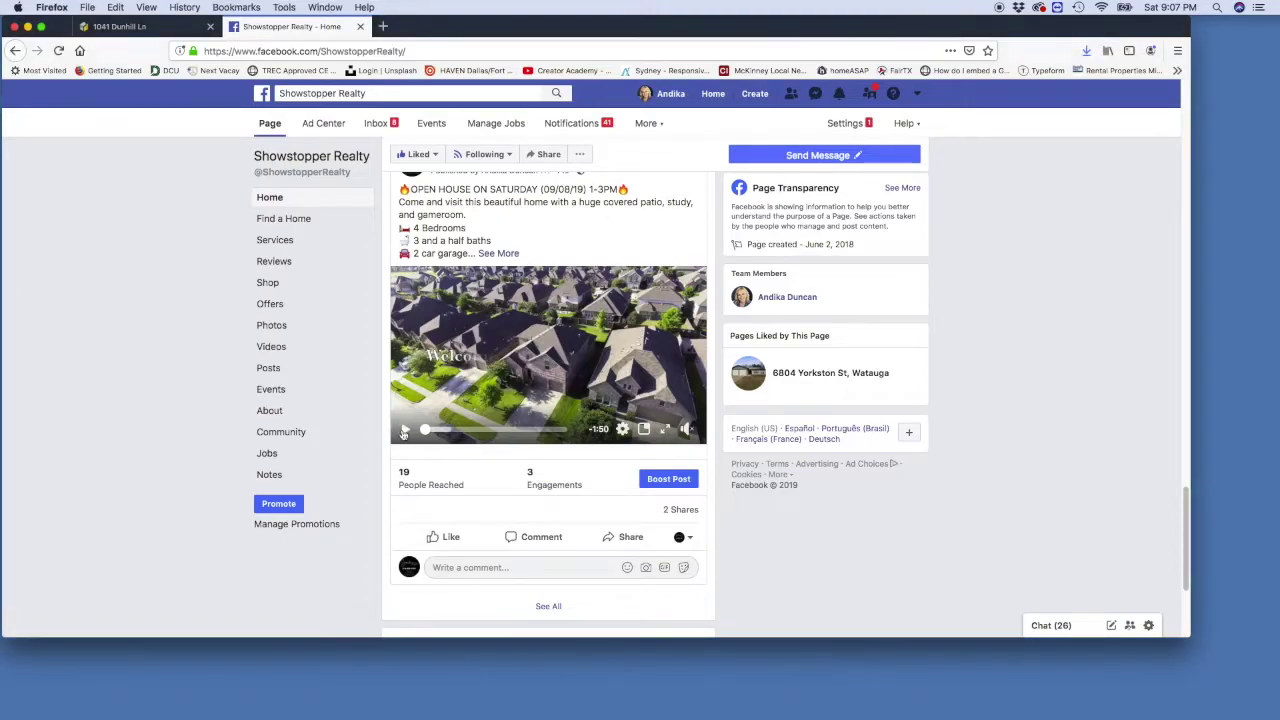
click(404, 431)
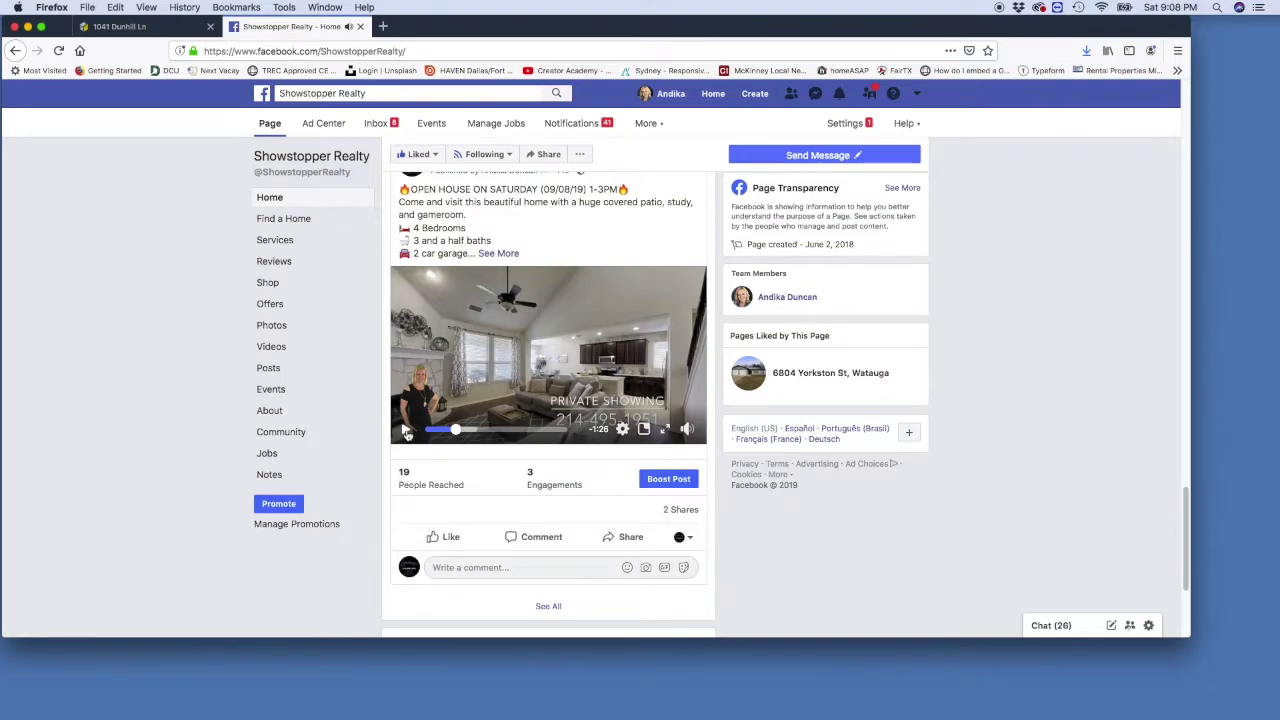
Step: Walk the Matterport tour into the kitchen and step back for a wide kitchen view
click(161, 29)
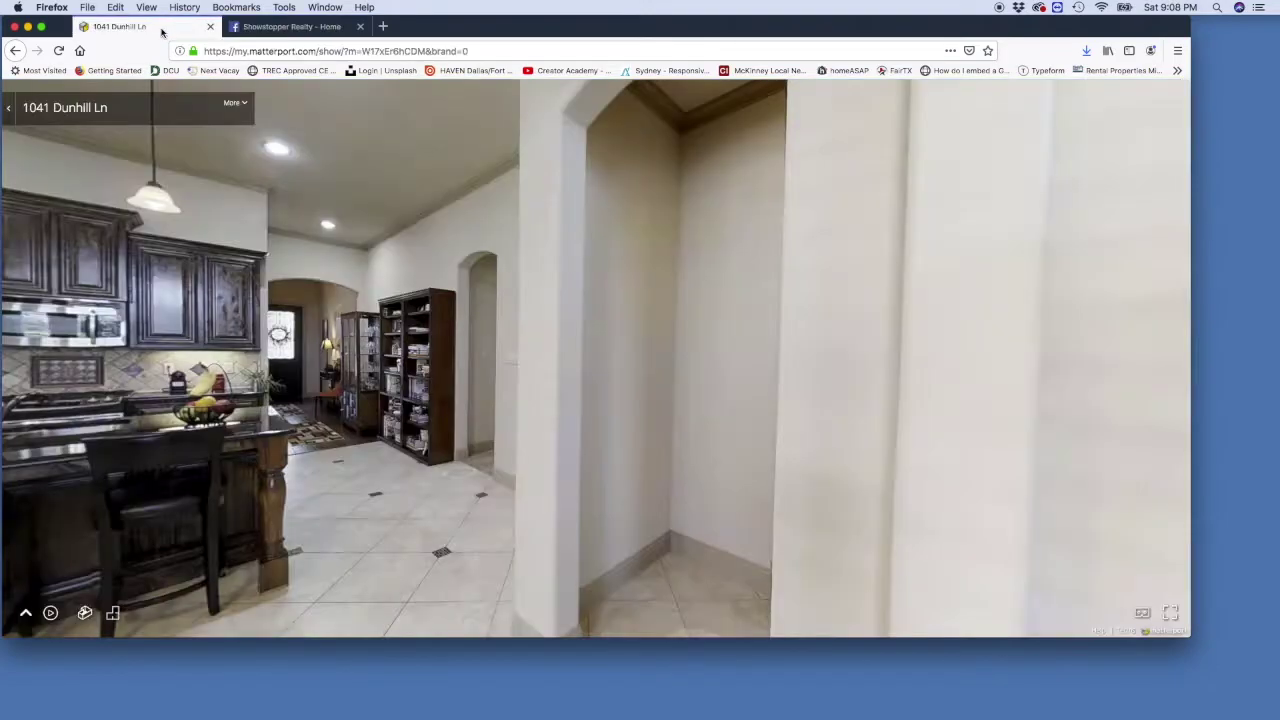
drag(457, 34, 489, 35)
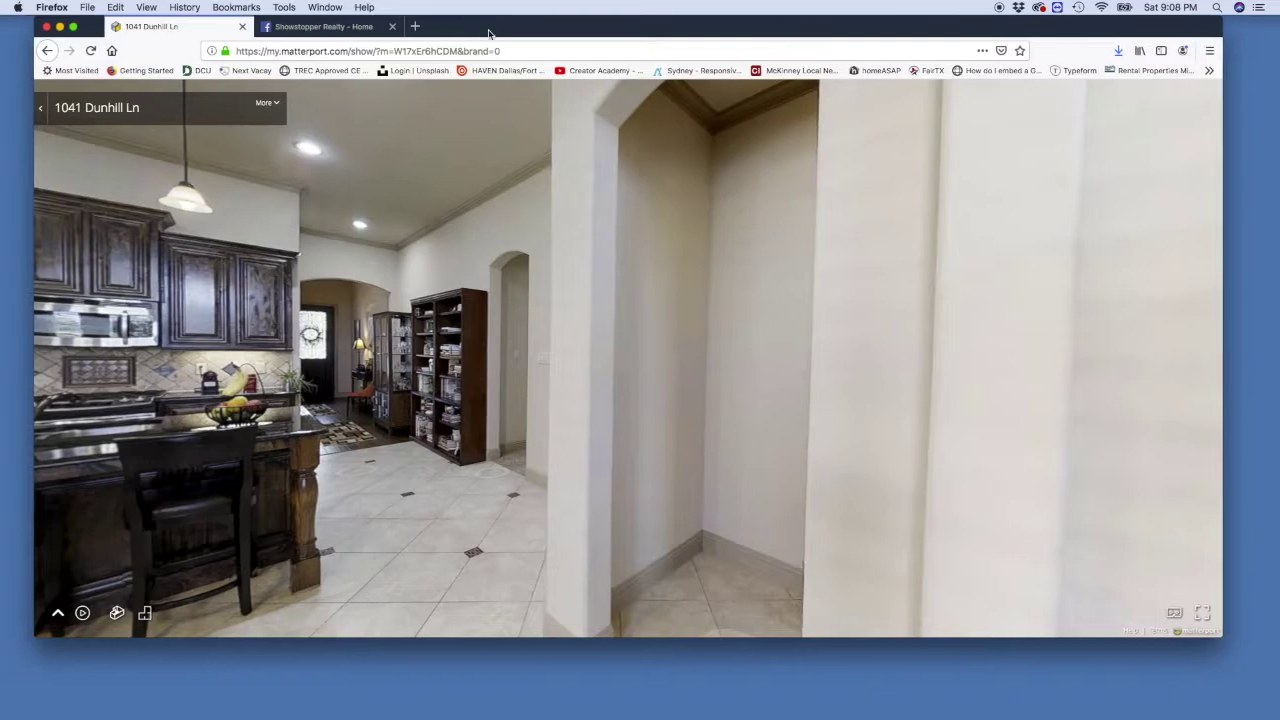
click(335, 390)
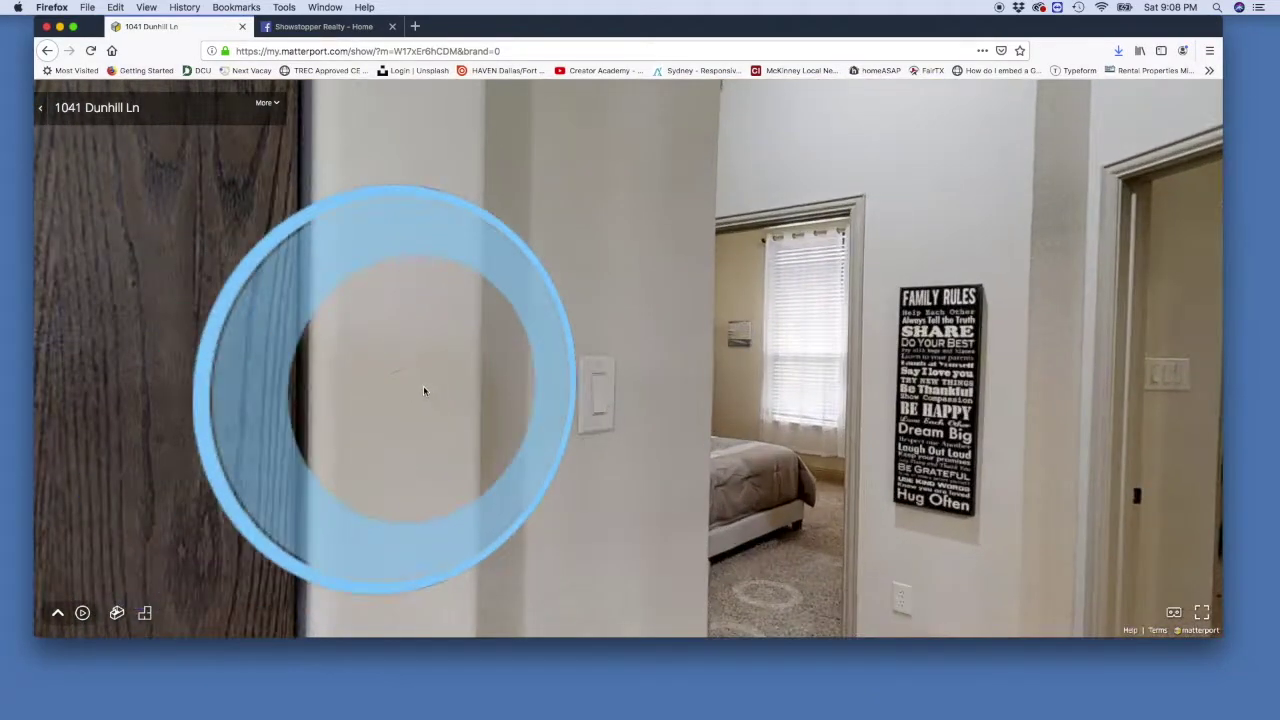
click(363, 391)
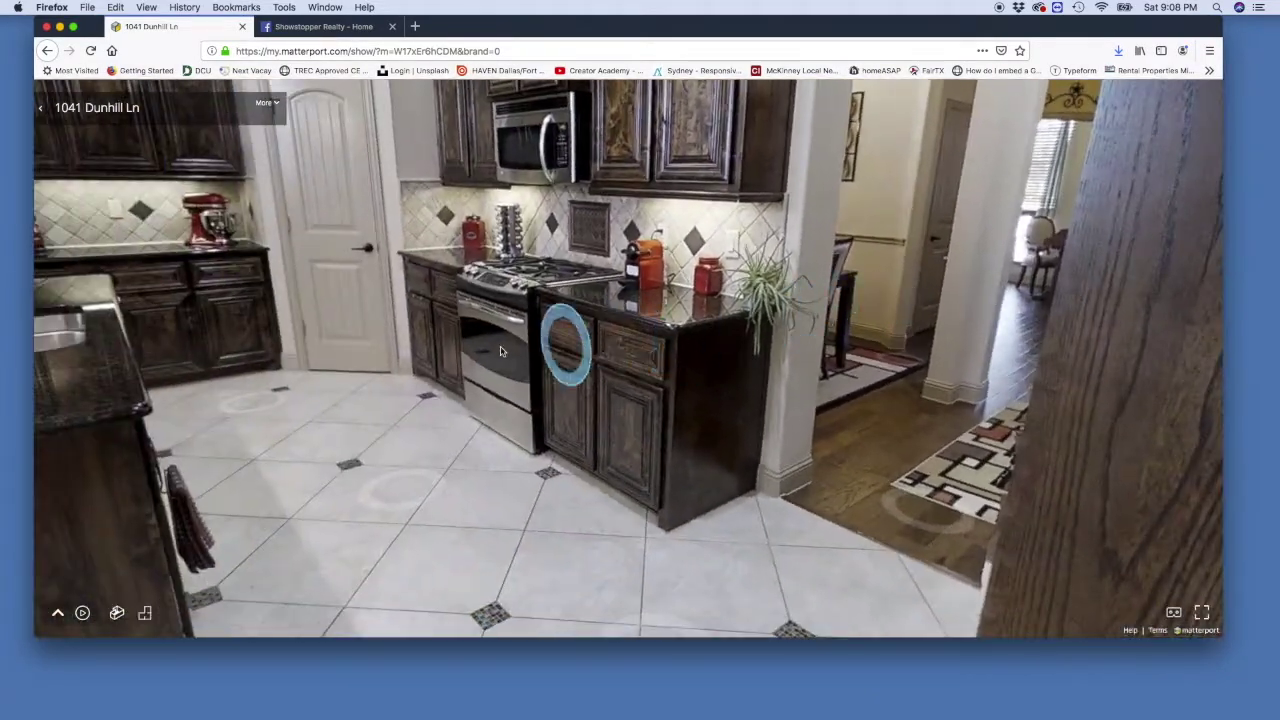
drag(563, 343, 771, 391)
click(740, 385)
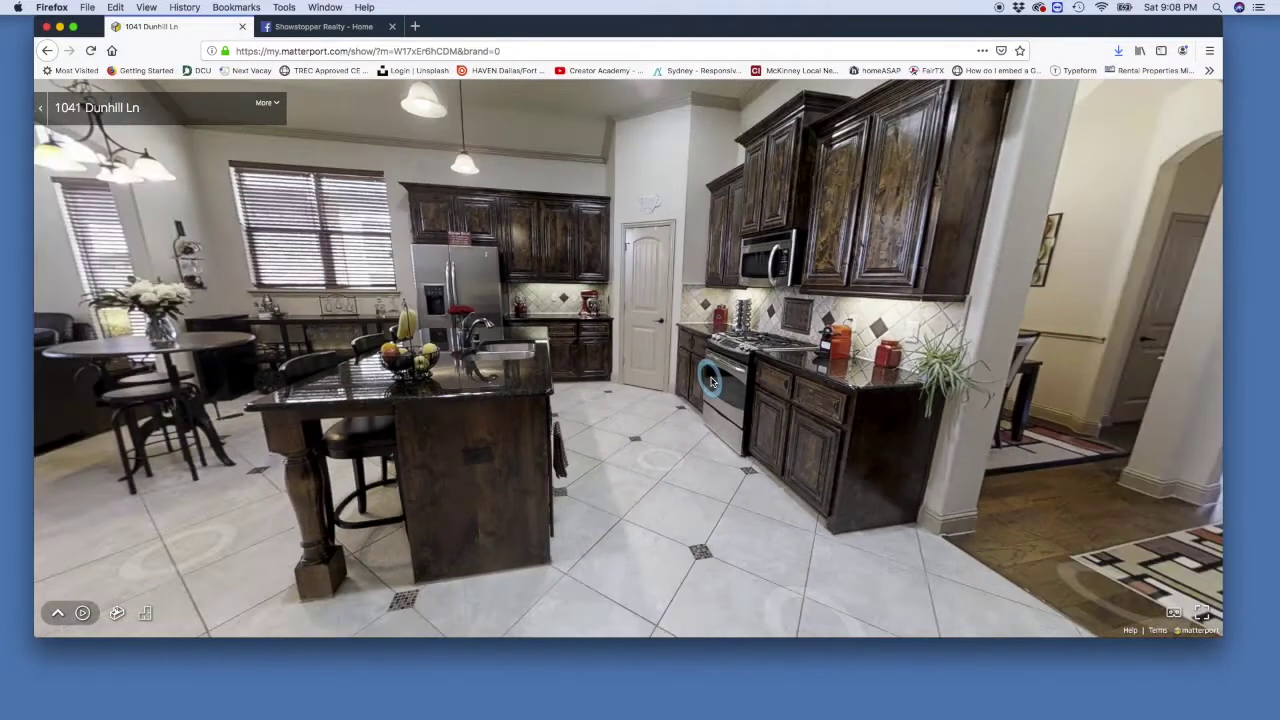
click(711, 381)
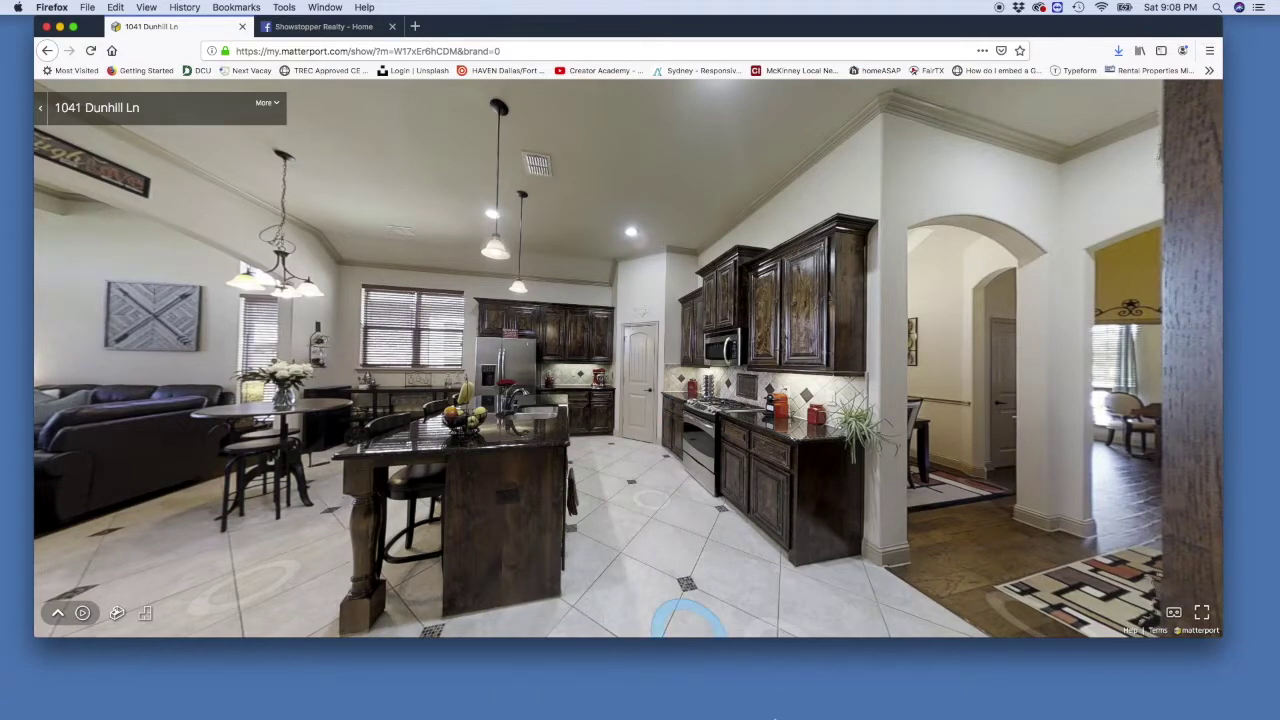
mouse_move(729, 712)
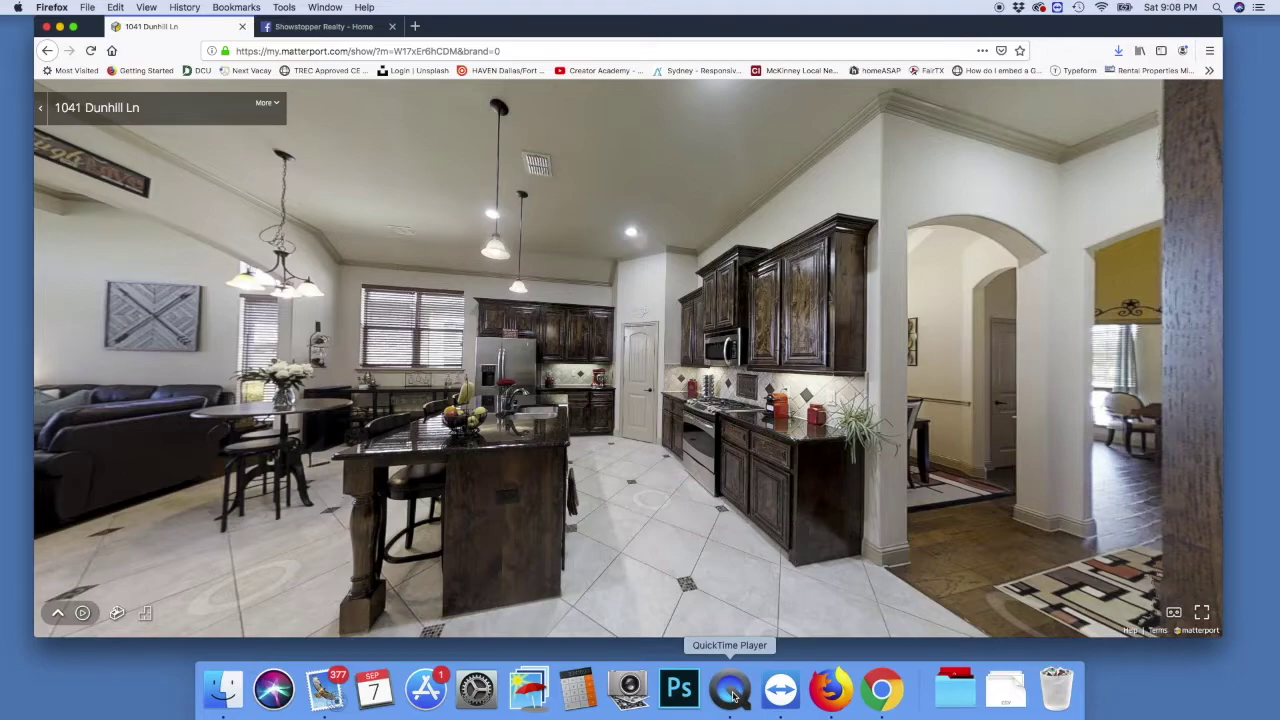
click(730, 690)
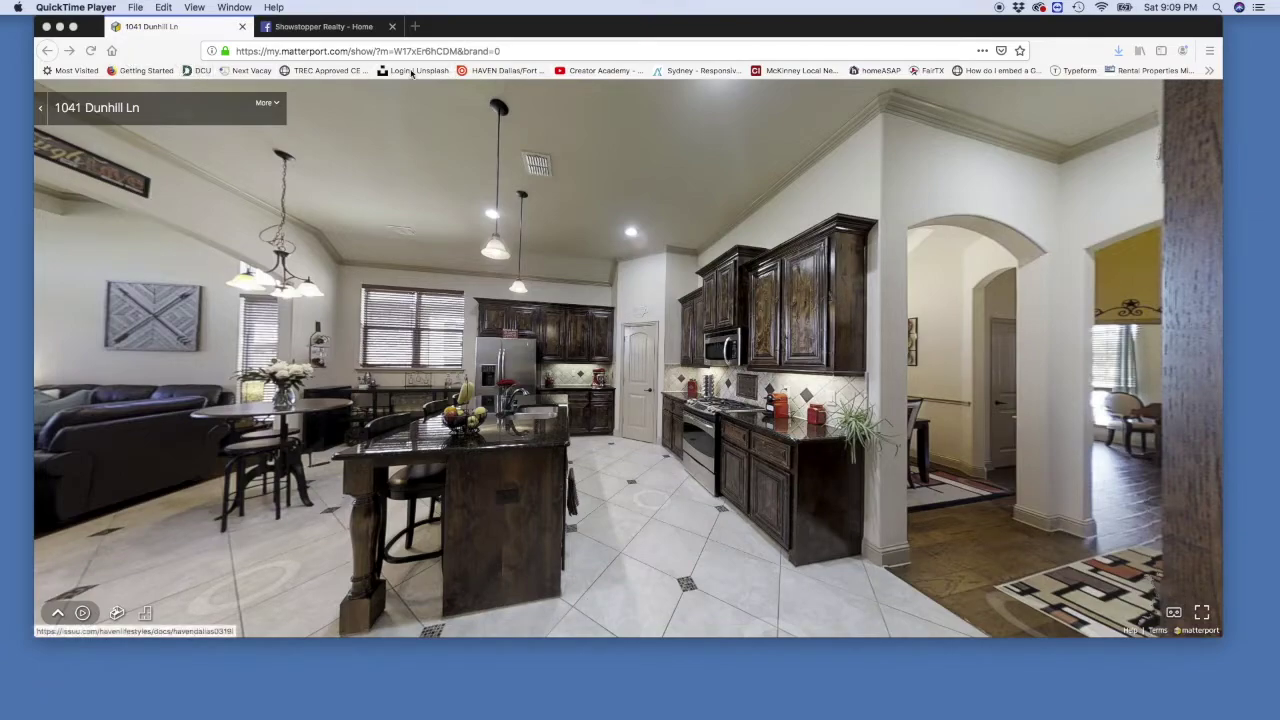
Step: Hide Firefox's bookmarks toolbar
click(201, 10)
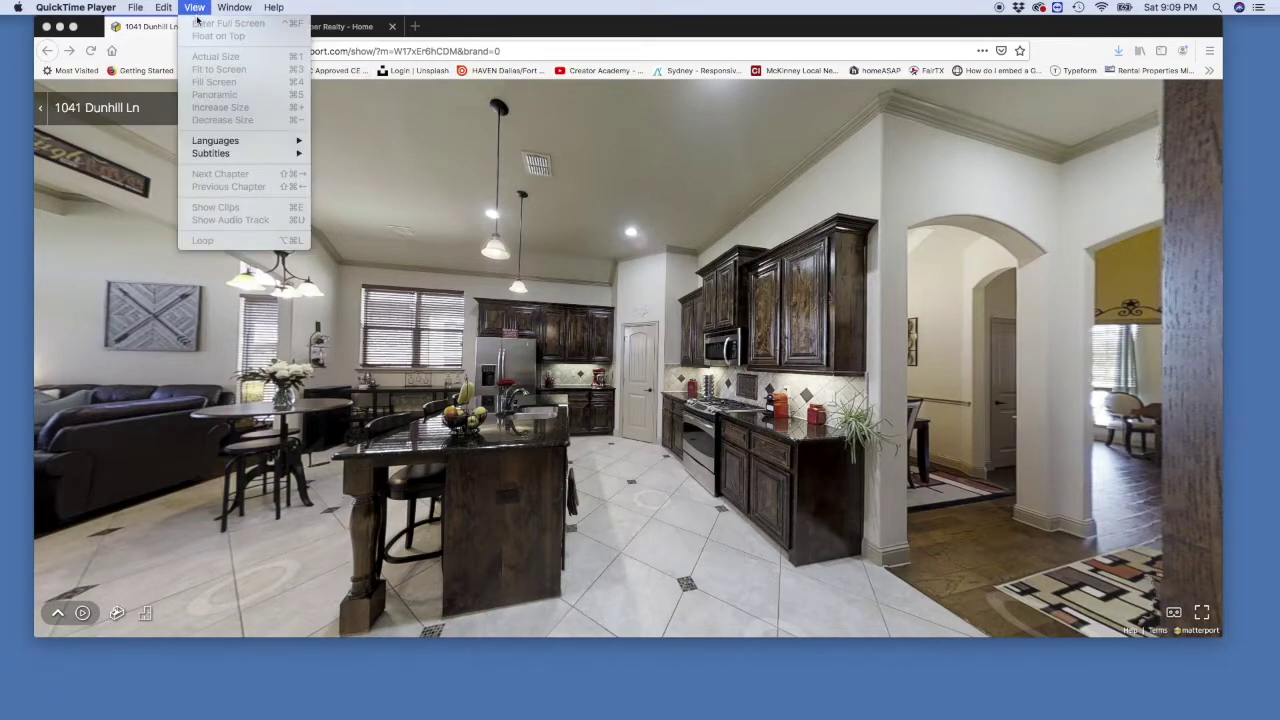
mouse_move(224, 8)
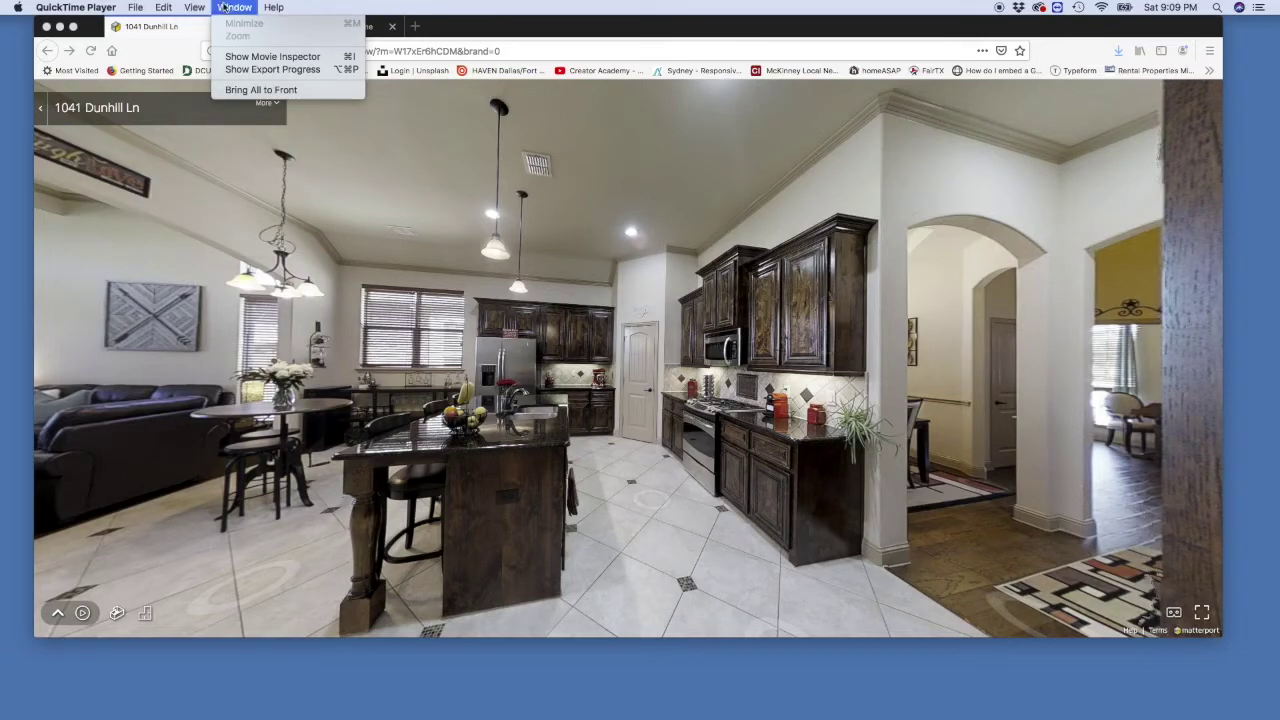
click(182, 48)
right_click(182, 47)
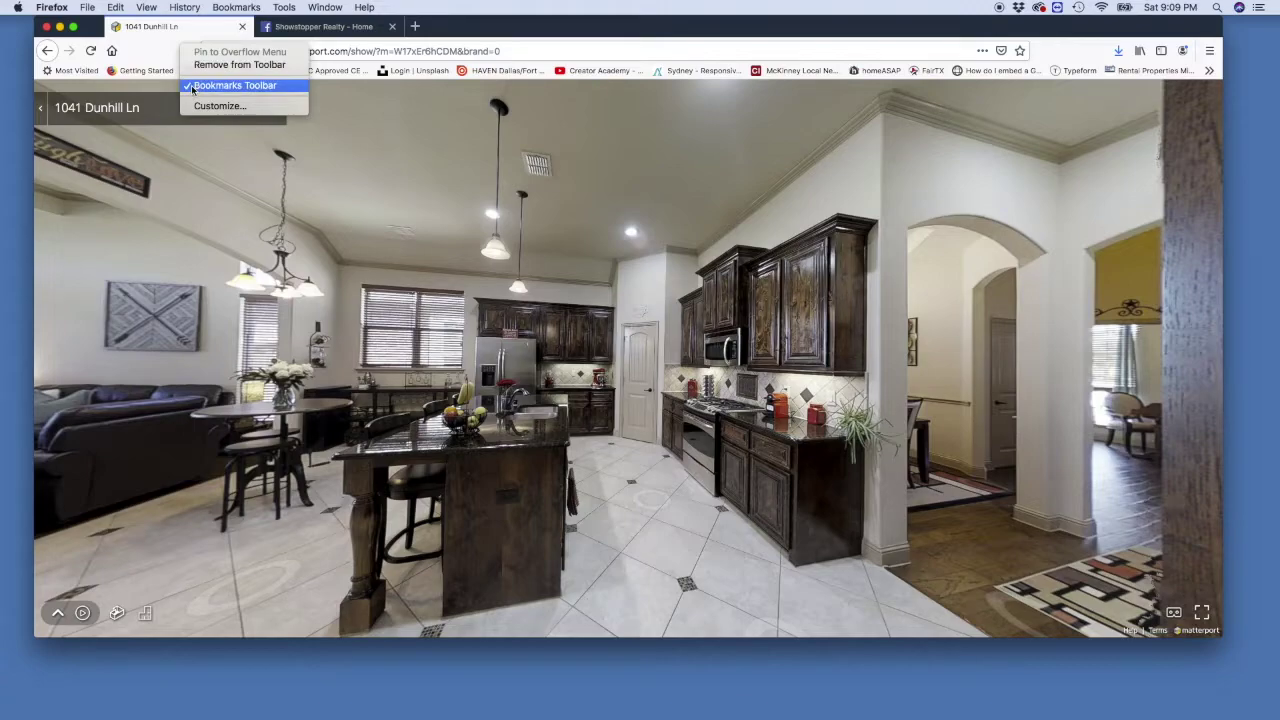
click(234, 86)
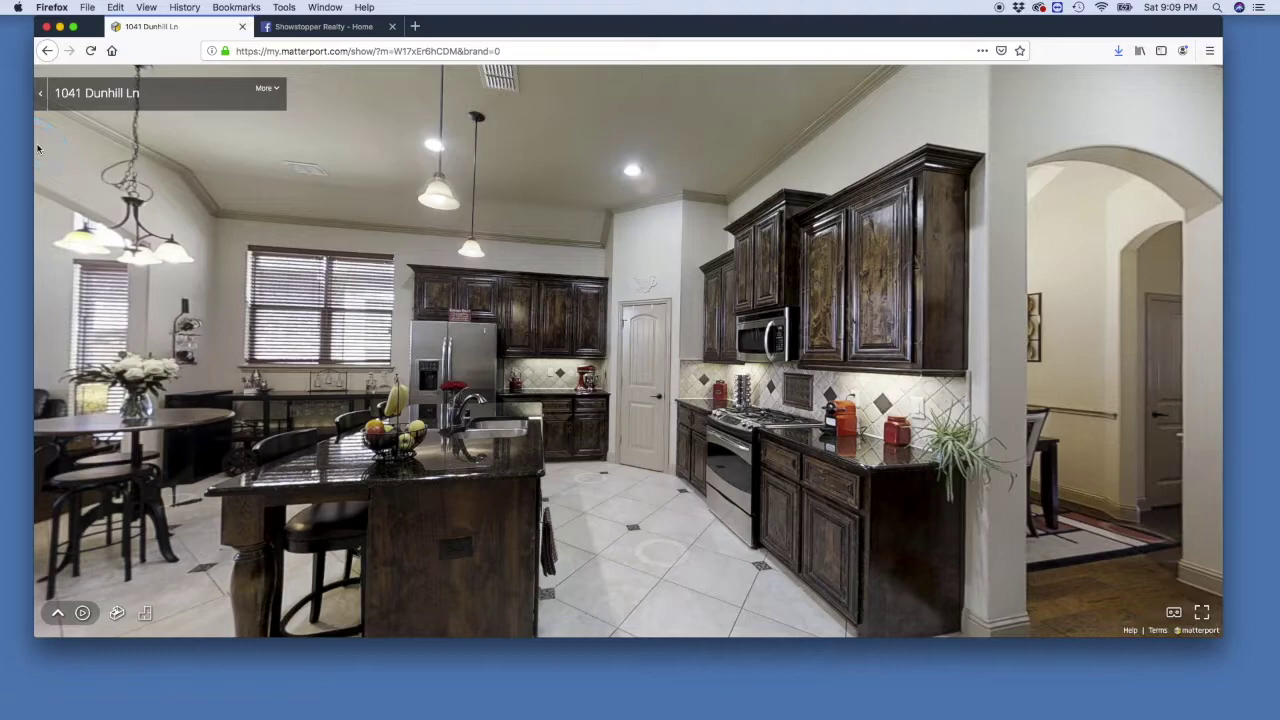
Step: Stretch the browser window to both screen edges and make it taller
drag(35, 142, 1, 143)
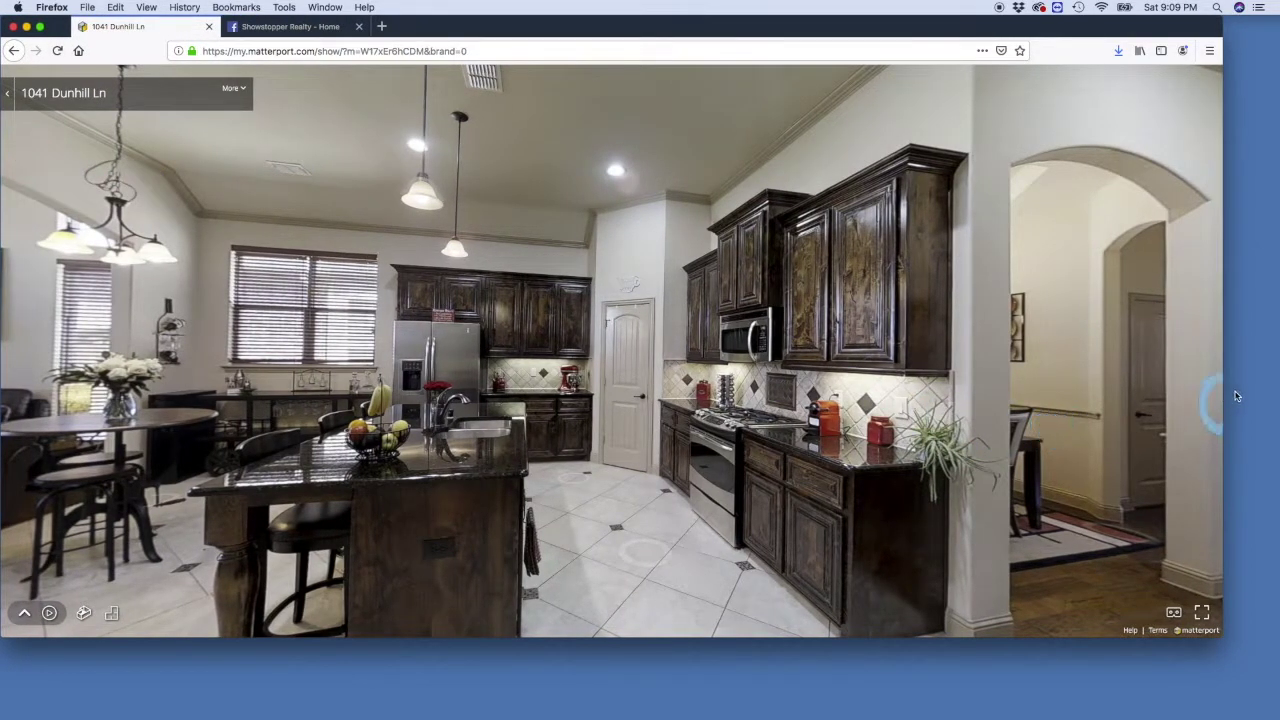
drag(1222, 398, 1279, 390)
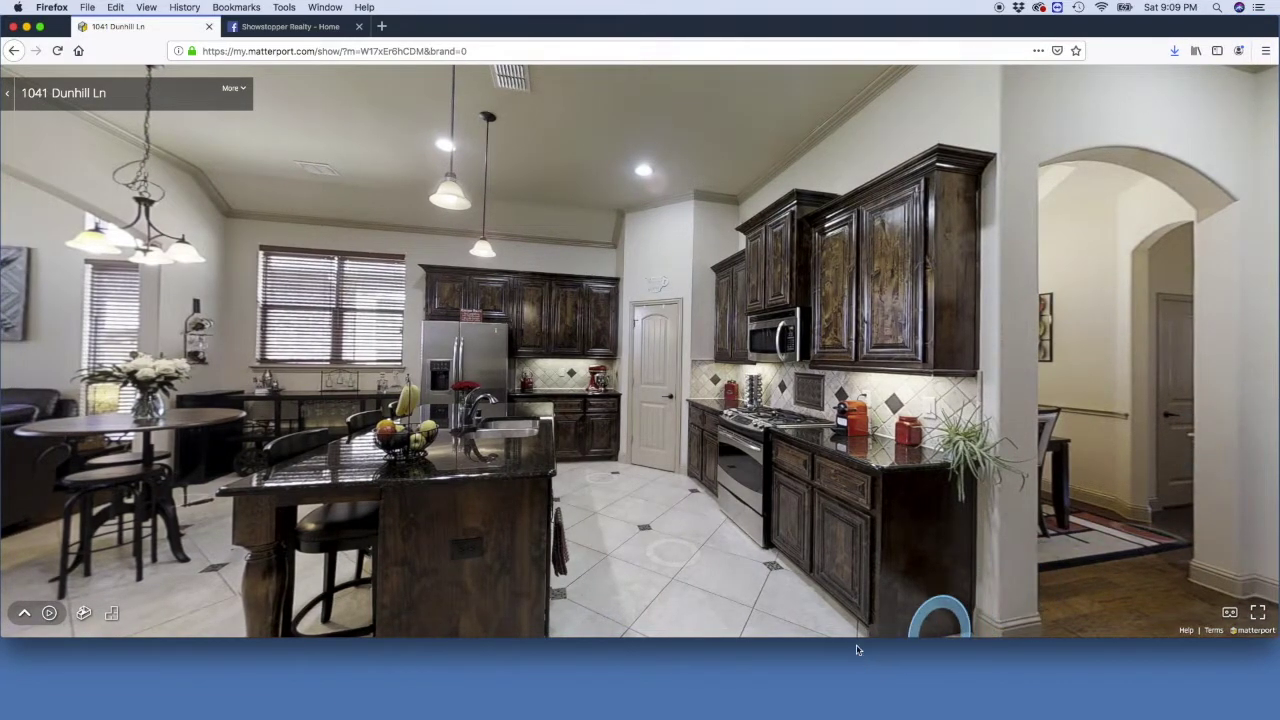
drag(857, 639, 852, 715)
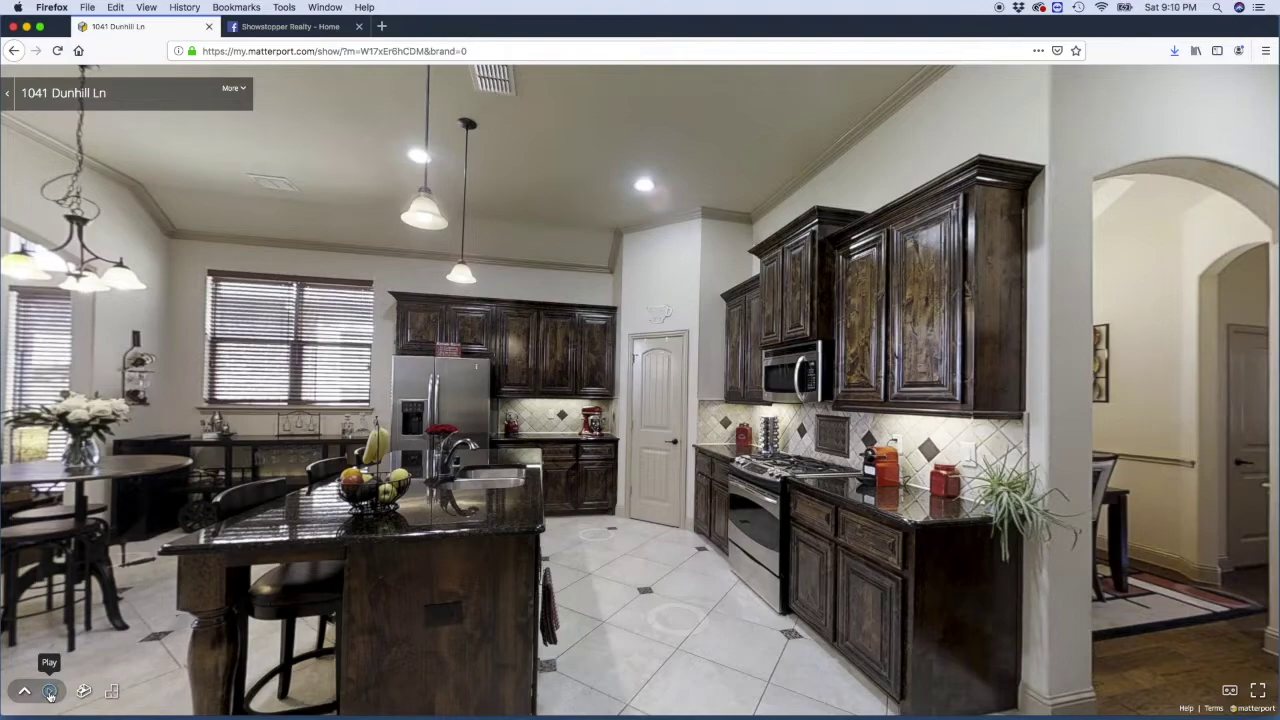
Step: Collapse the tour's title panel to clear the kitchen view, then switch to QuickTime Player
click(8, 93)
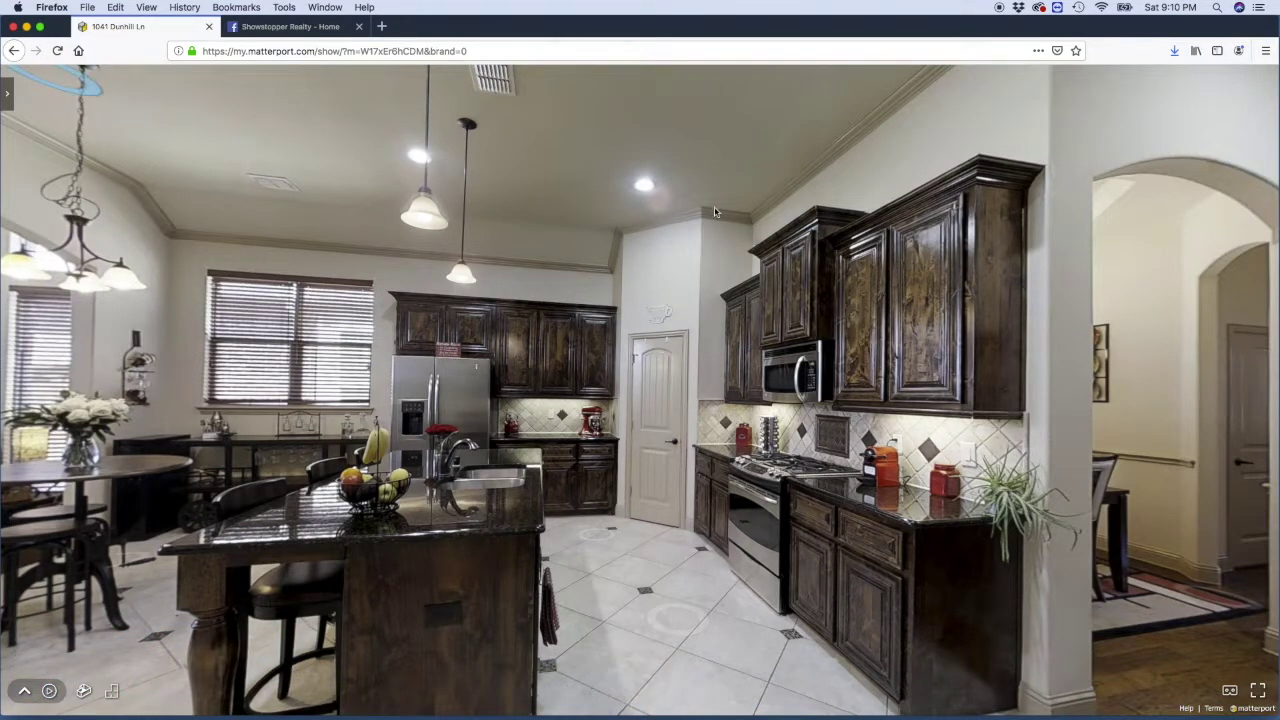
mouse_move(808, 716)
click(730, 692)
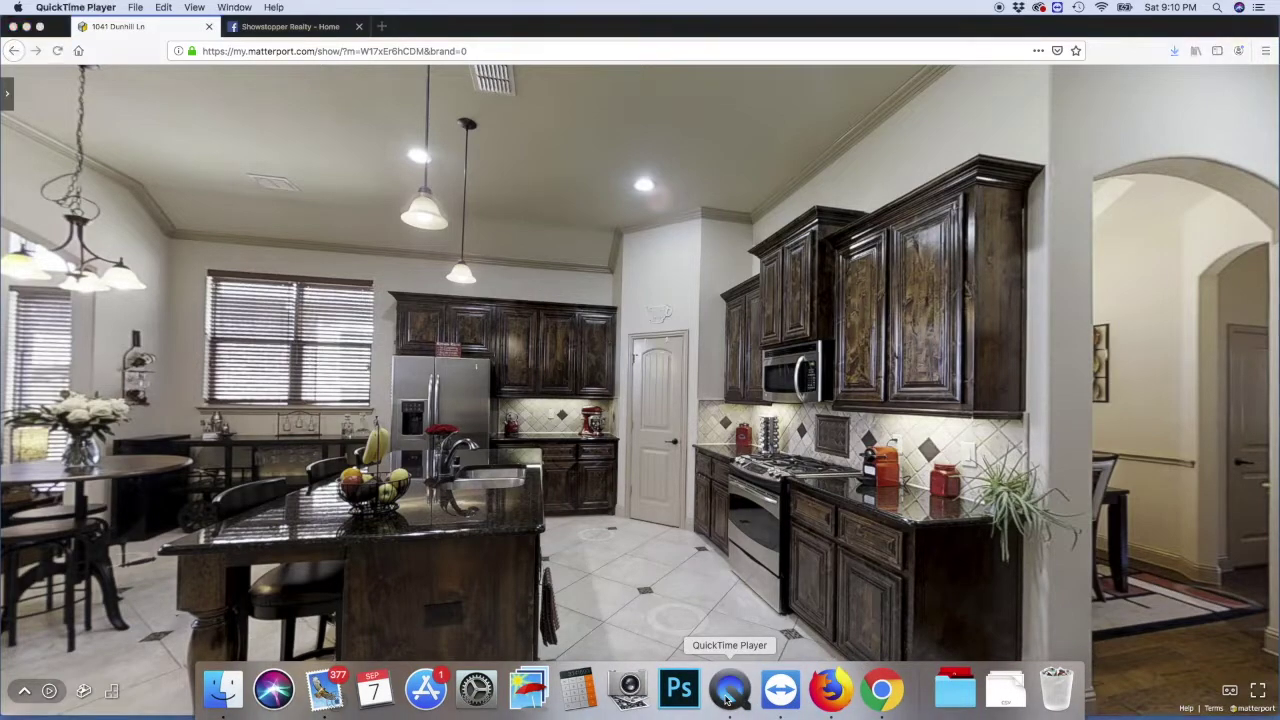
click(135, 7)
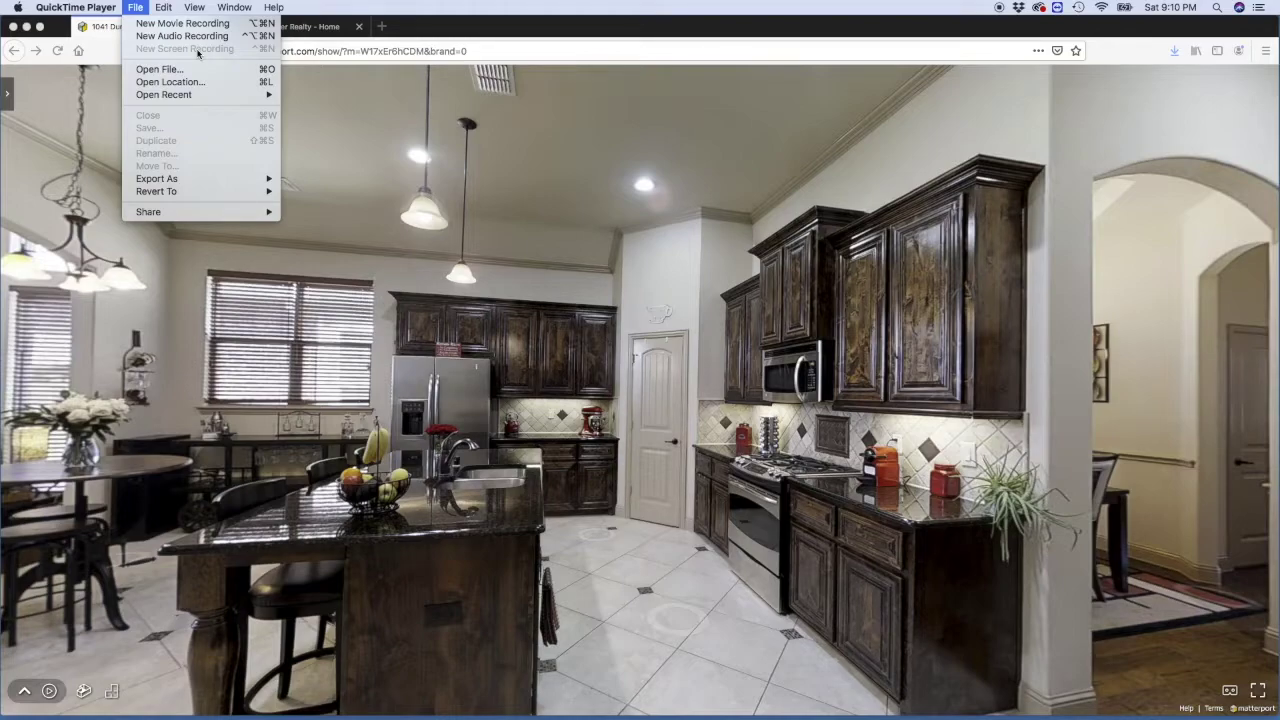
click(999, 12)
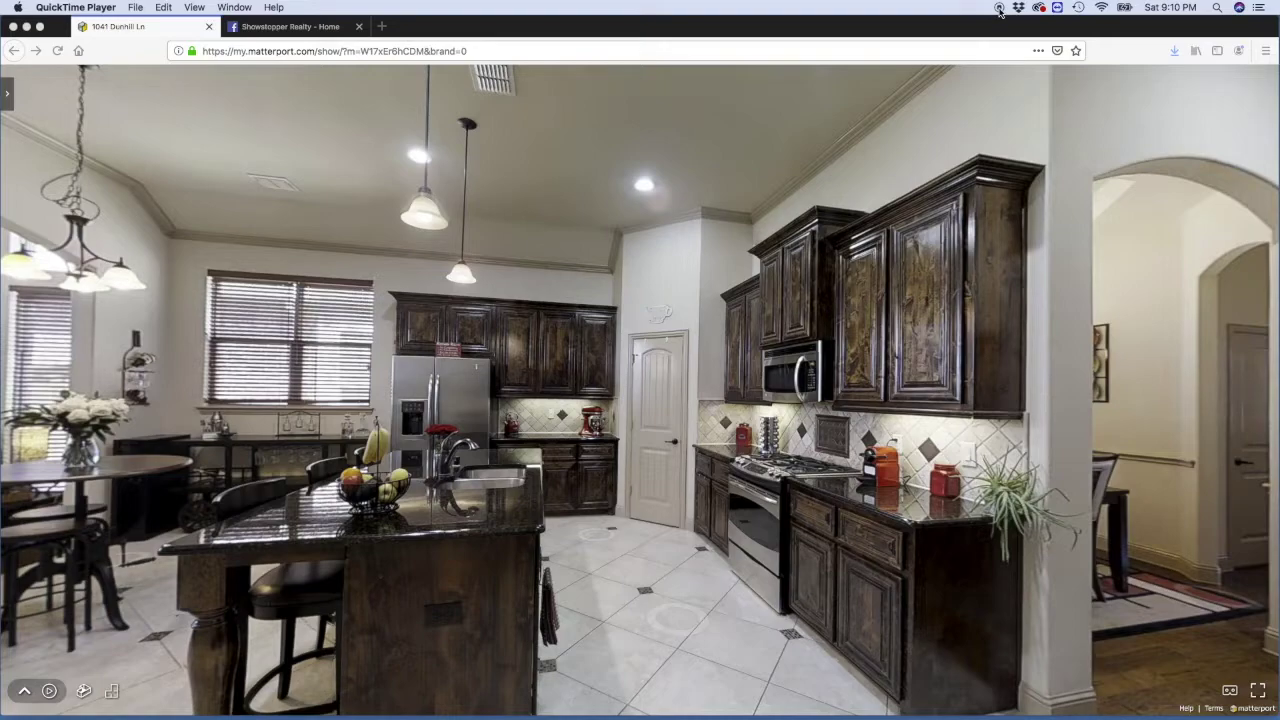
click(136, 9)
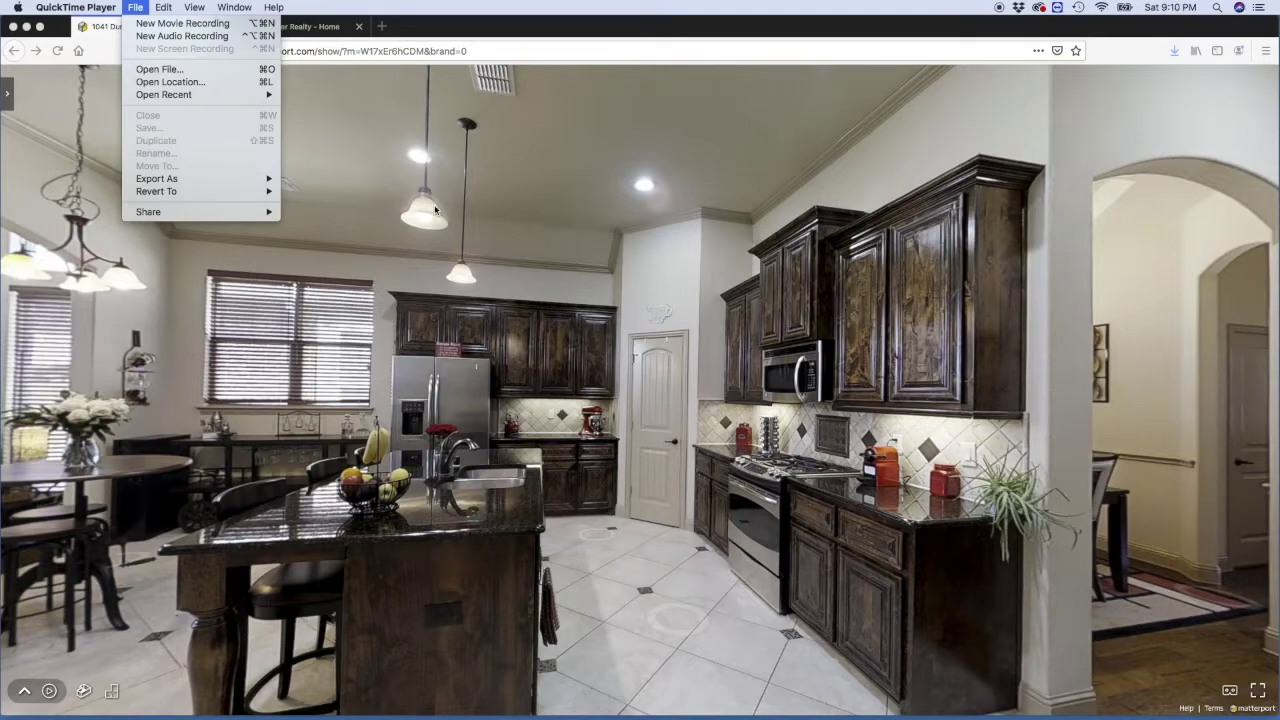
click(551, 155)
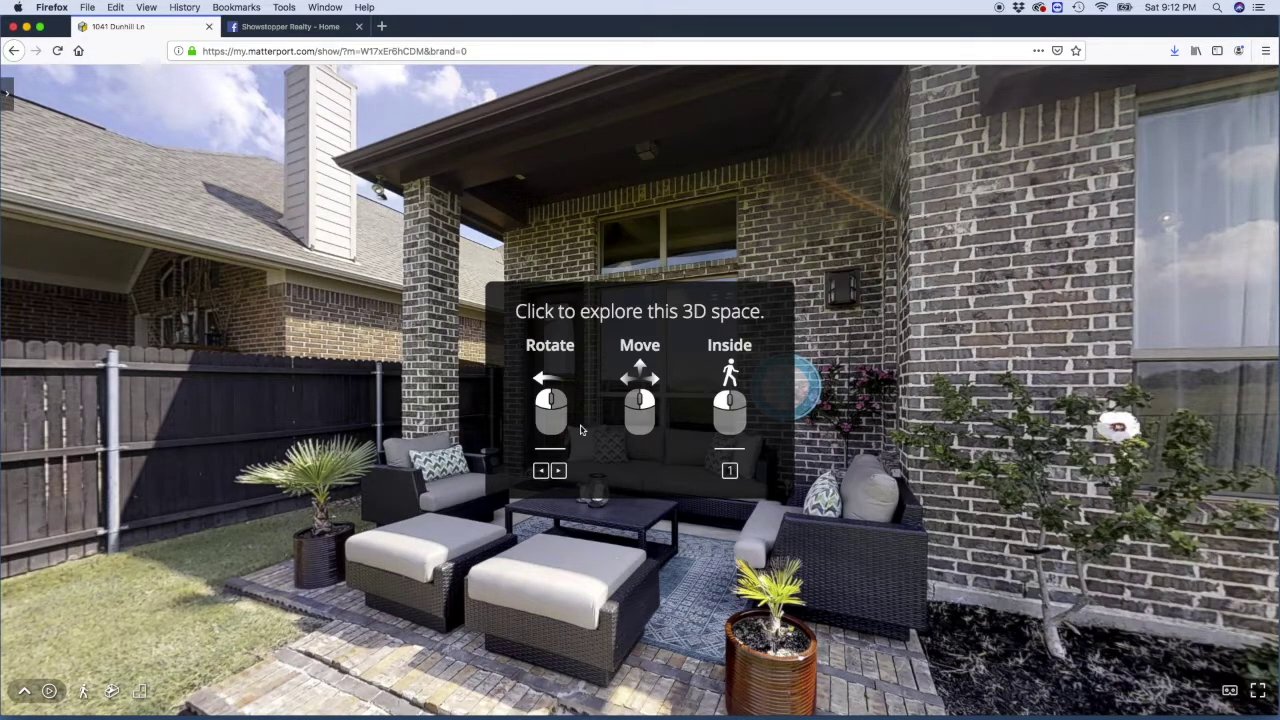
Step: Launch iMovie from Applications and start a new Movie project
mouse_move(830, 700)
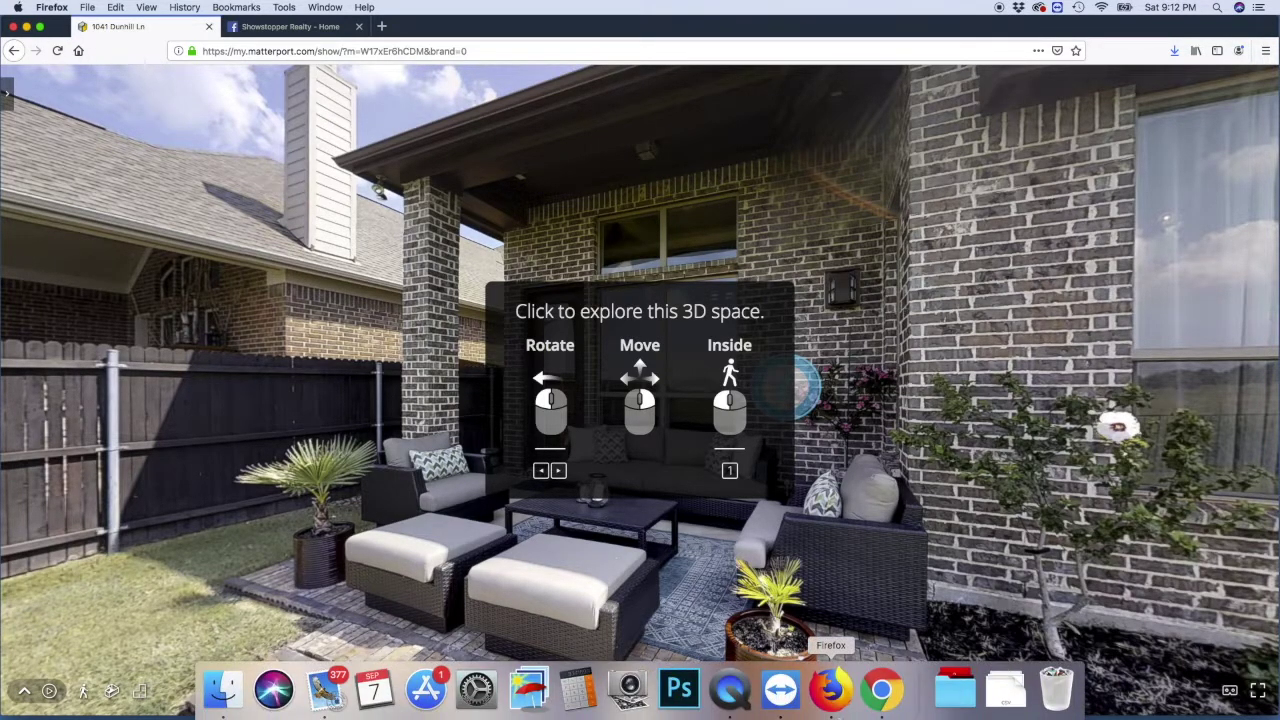
click(955, 690)
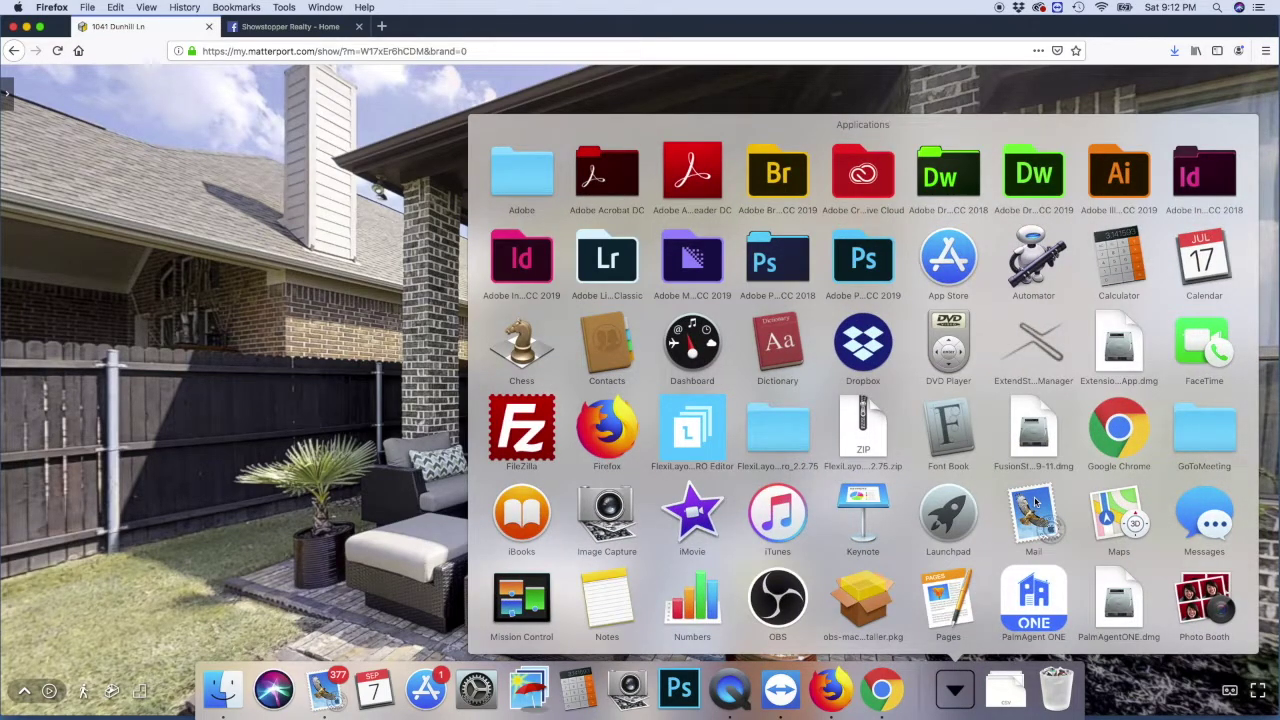
scroll(1037, 503, down, 1)
click(693, 512)
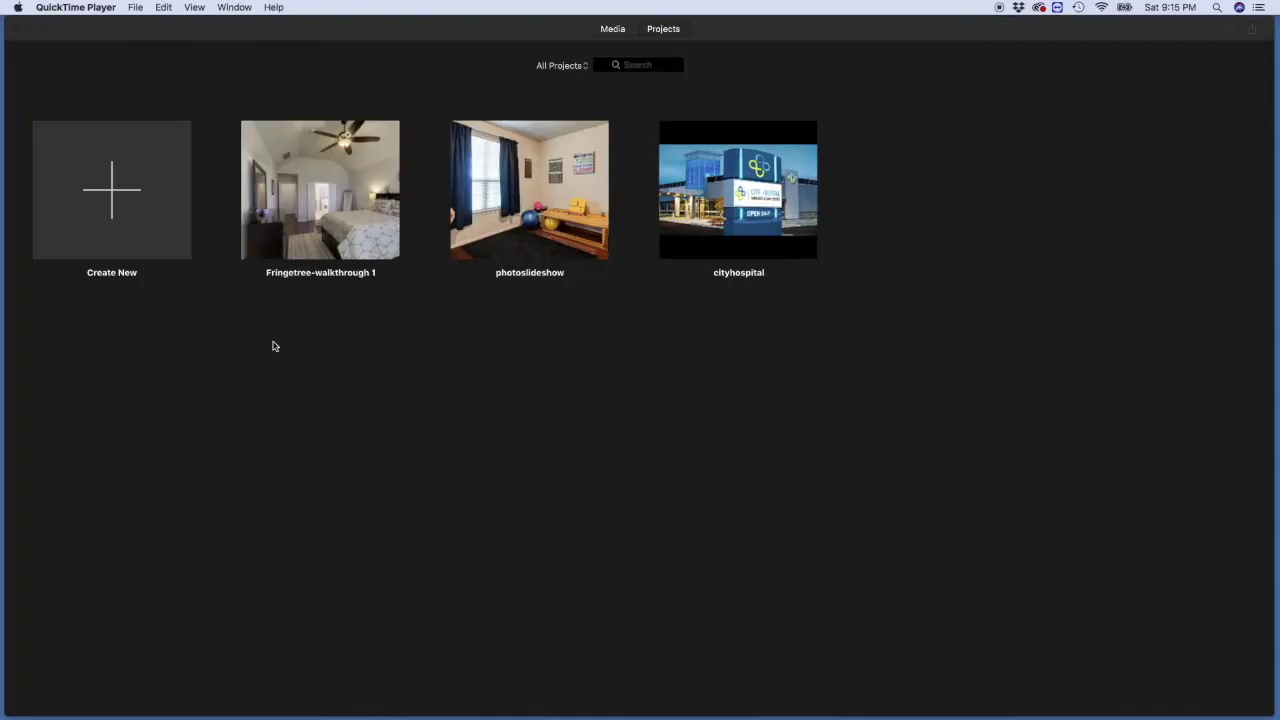
click(118, 195)
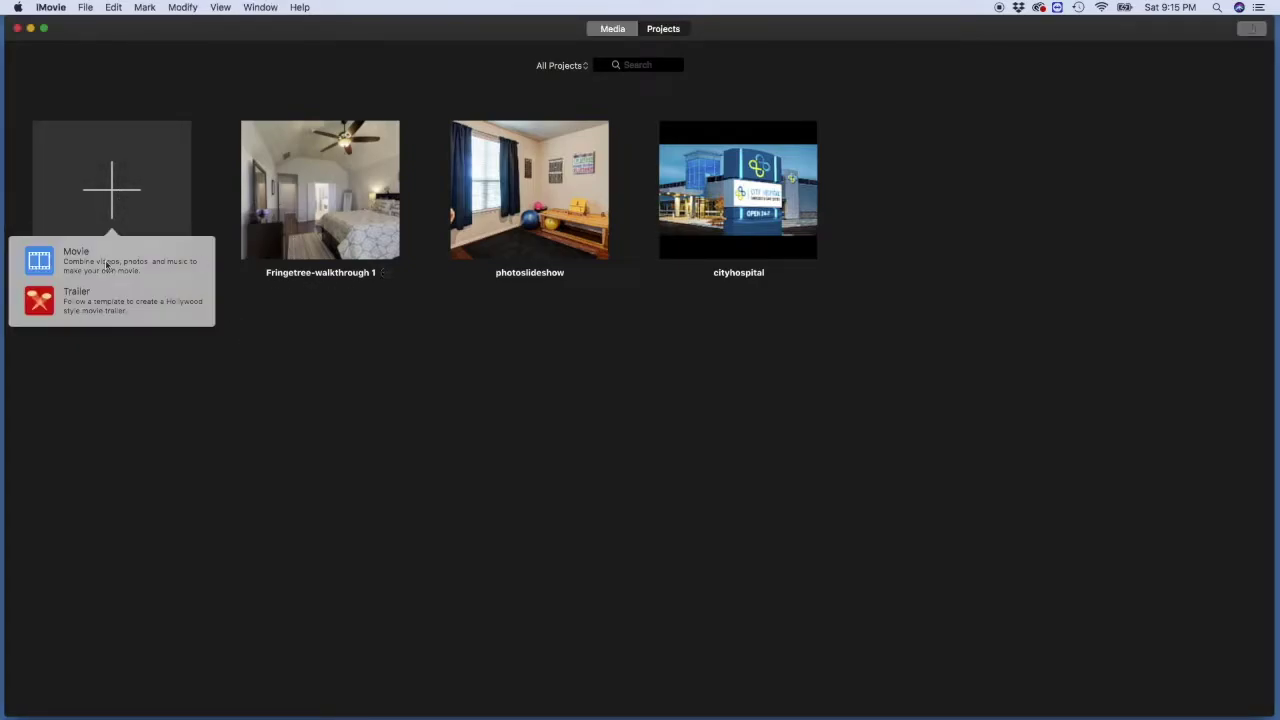
click(103, 265)
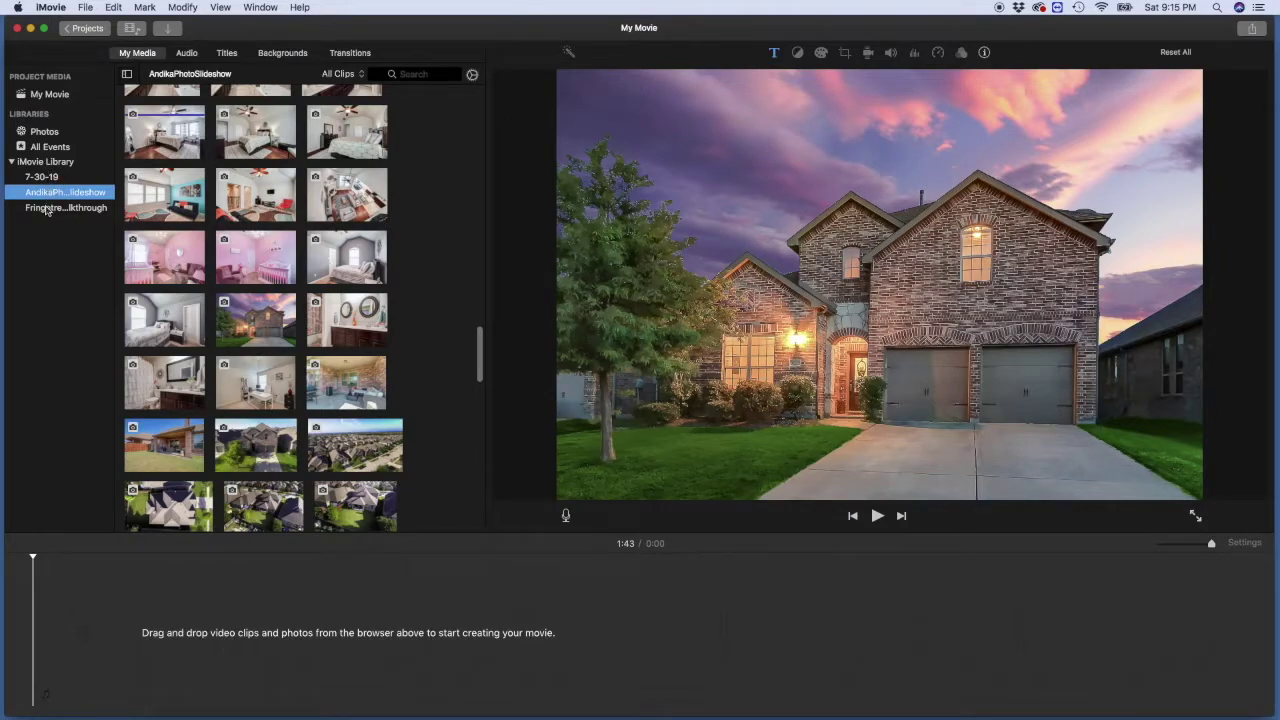
Step: Add a new library event named '3d-dunhill'
right_click(42, 183)
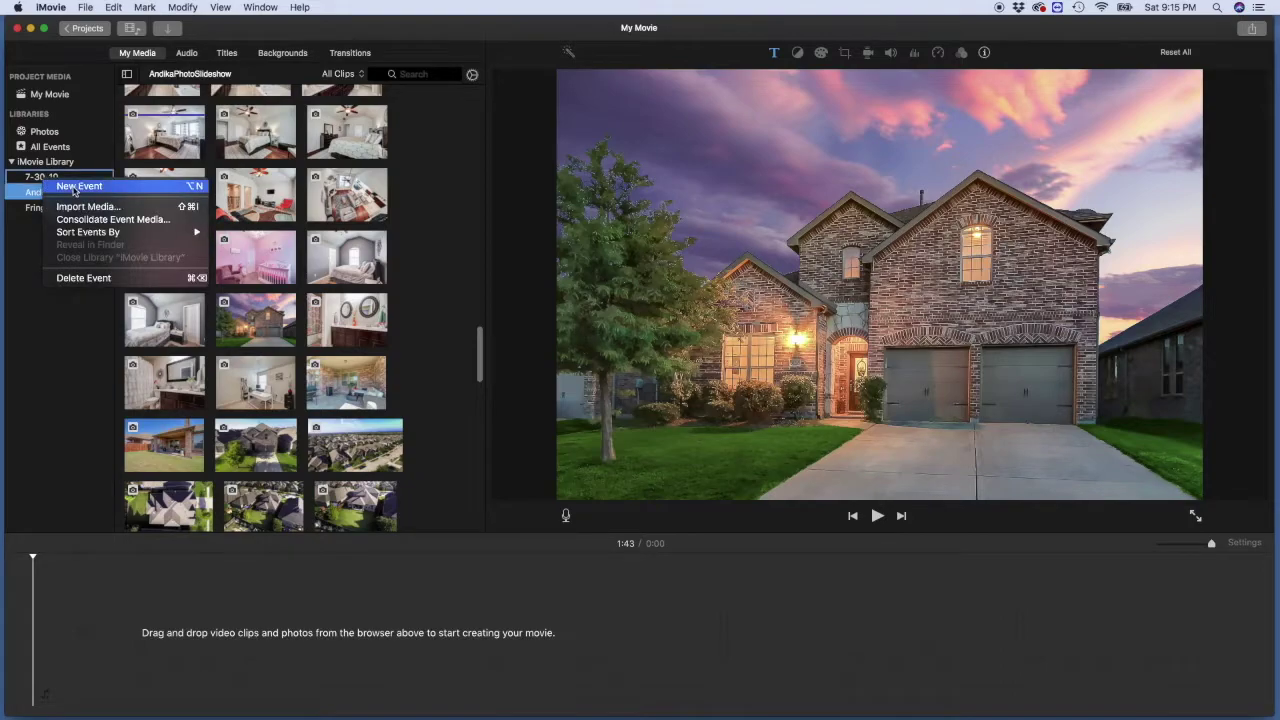
click(70, 190)
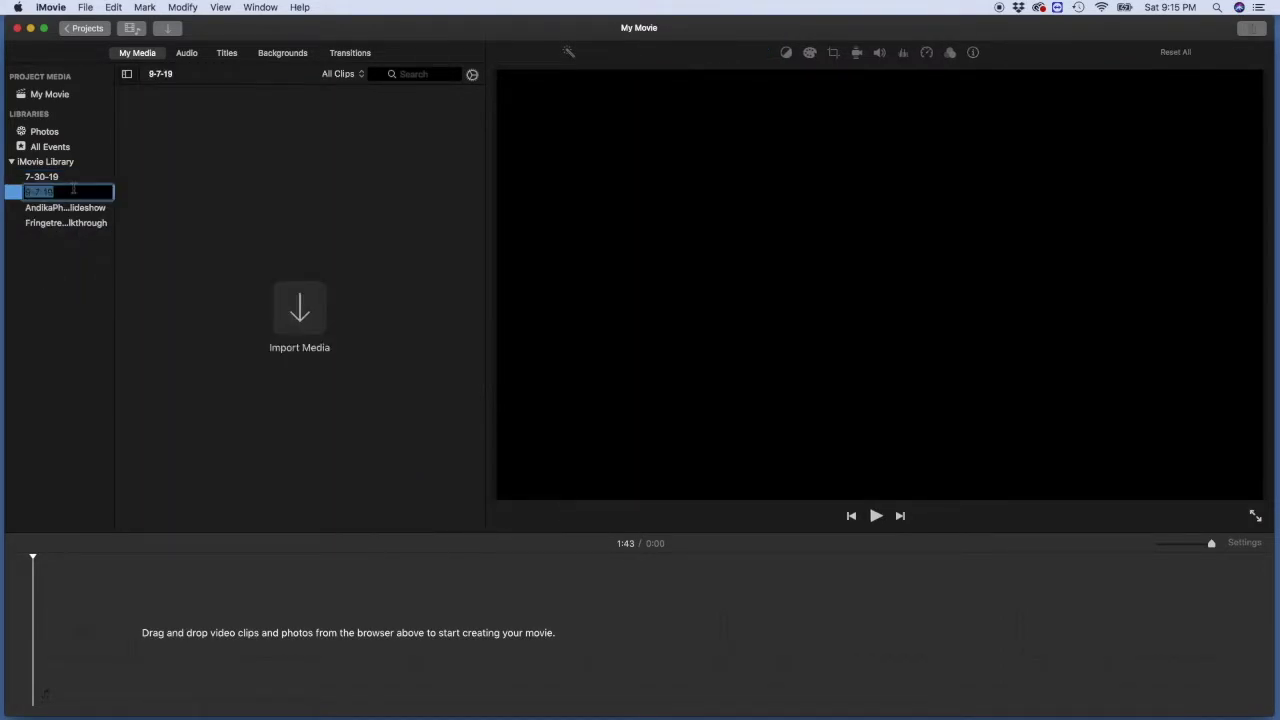
text(3d-dunhill)
key(Return)
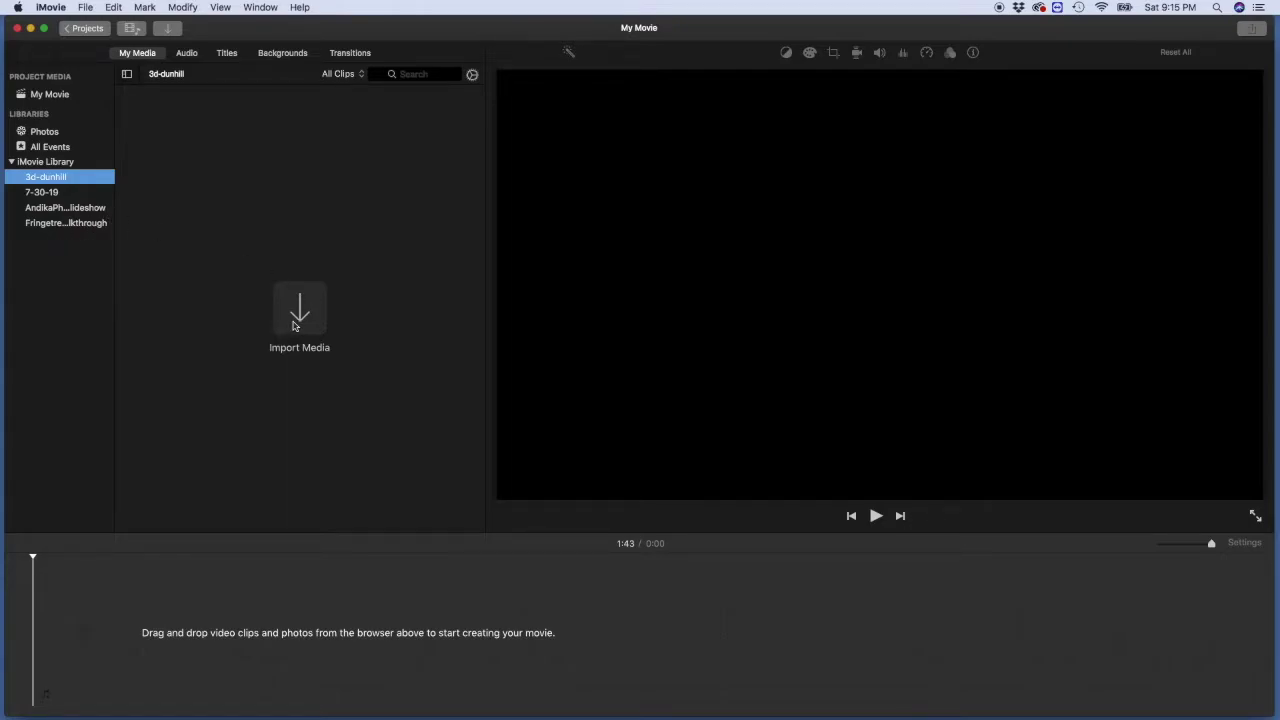
click(100, 648)
Step: Import the Dunhill walkthrough from My Book's 3Dvirtualtour-tutorial folder into the 3d-dunhill event
click(197, 690)
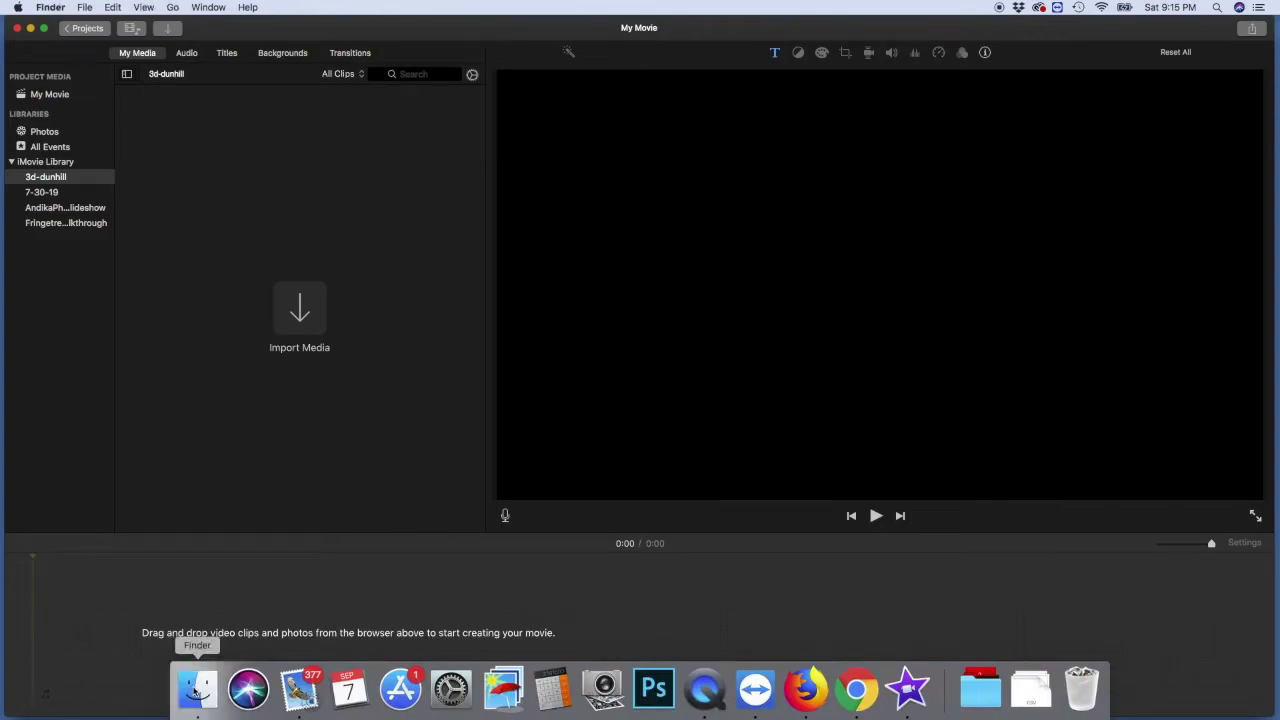
click(374, 364)
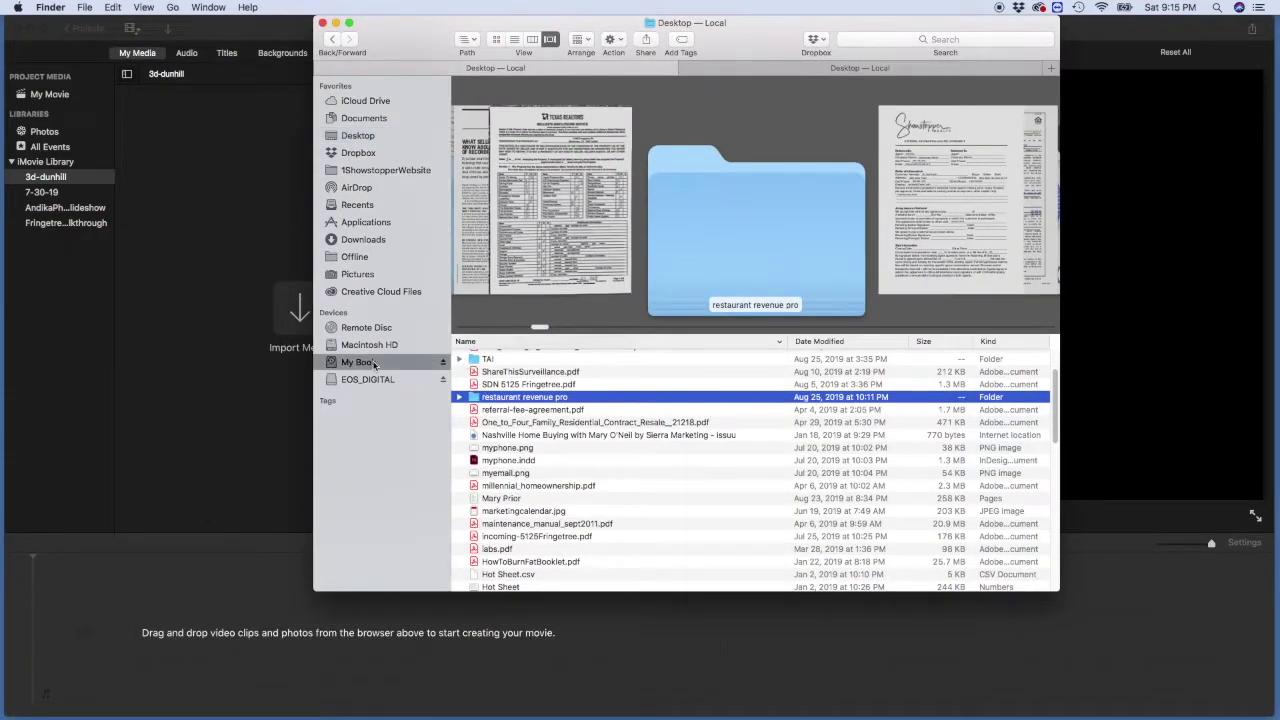
scroll(537, 381, down, 5)
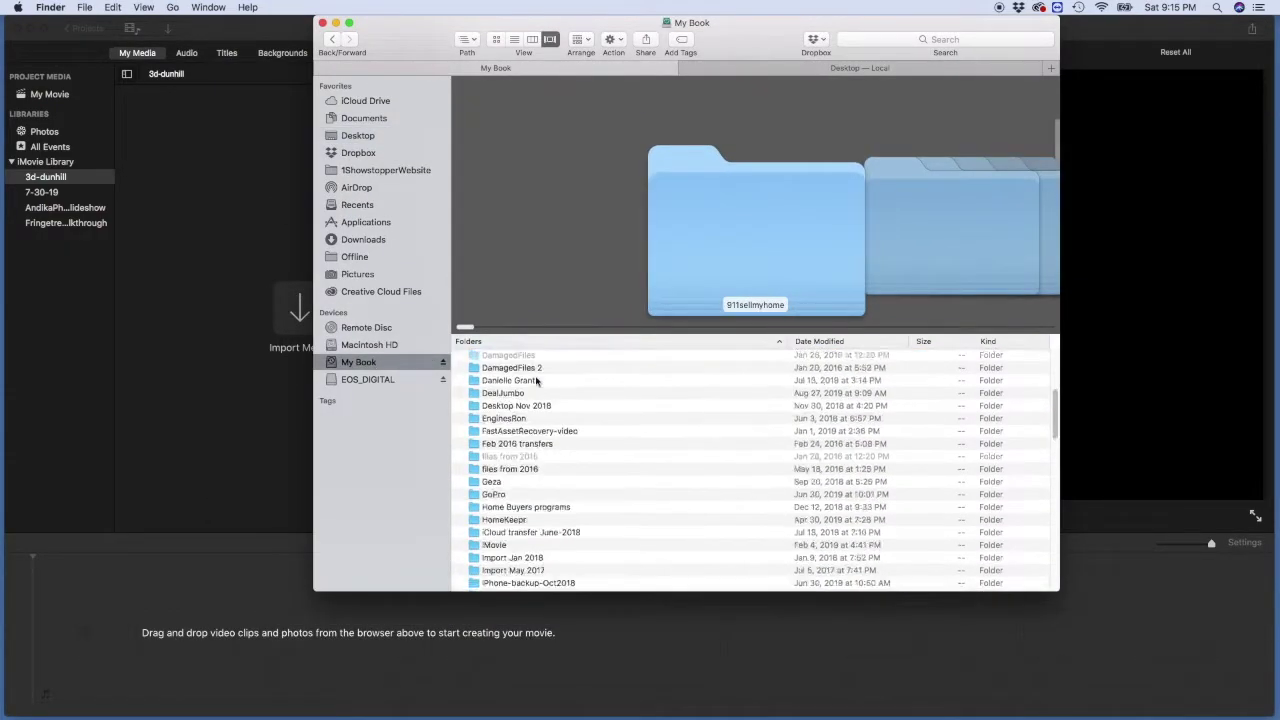
scroll(537, 381, down, 10)
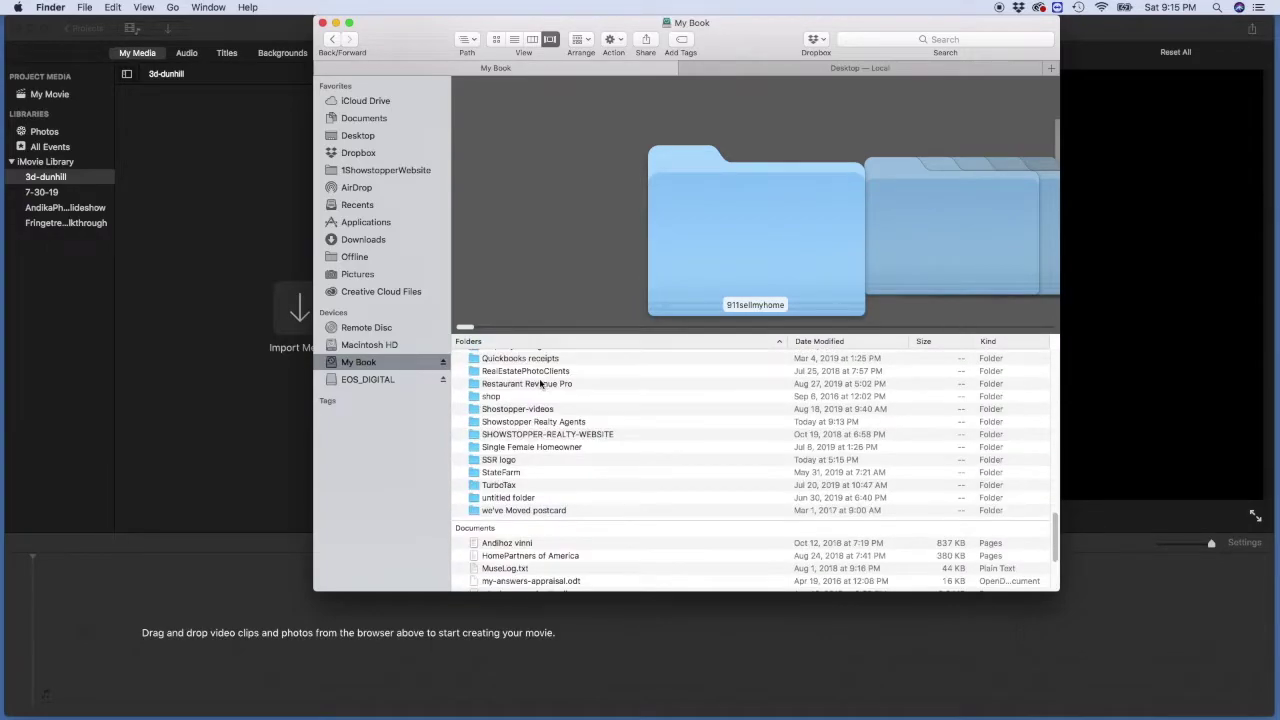
click(556, 423)
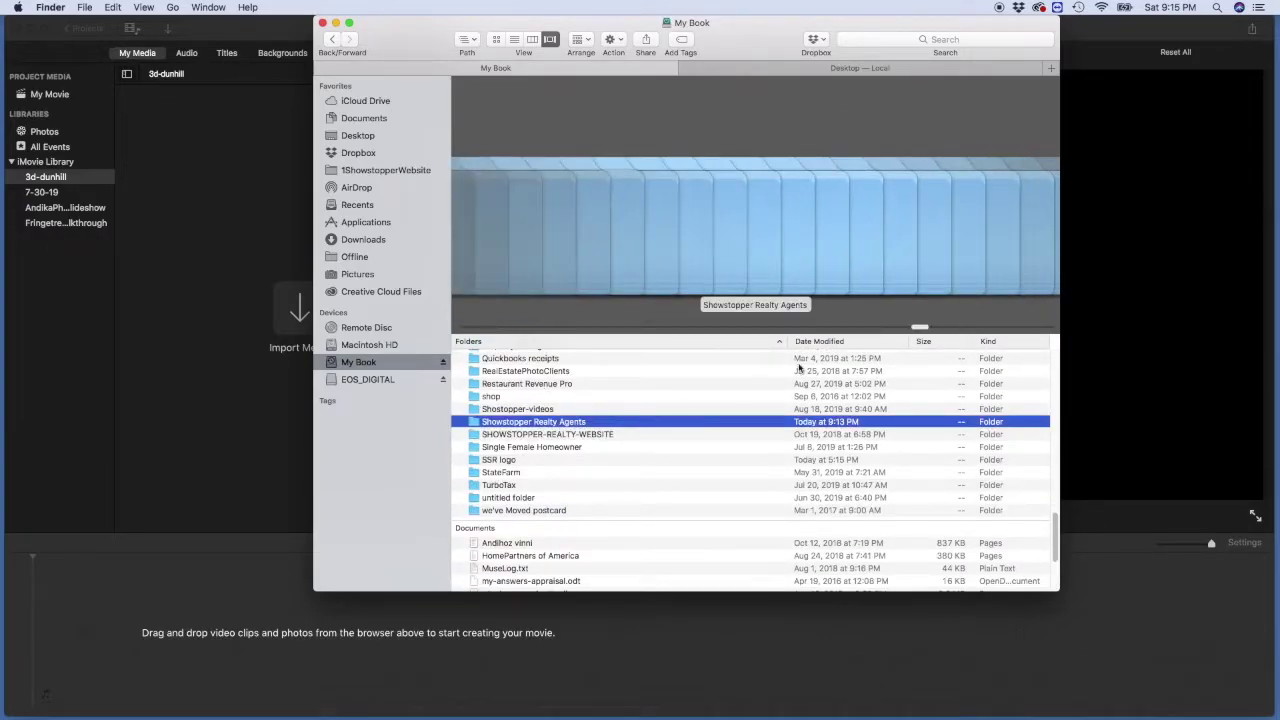
key(super+Down)
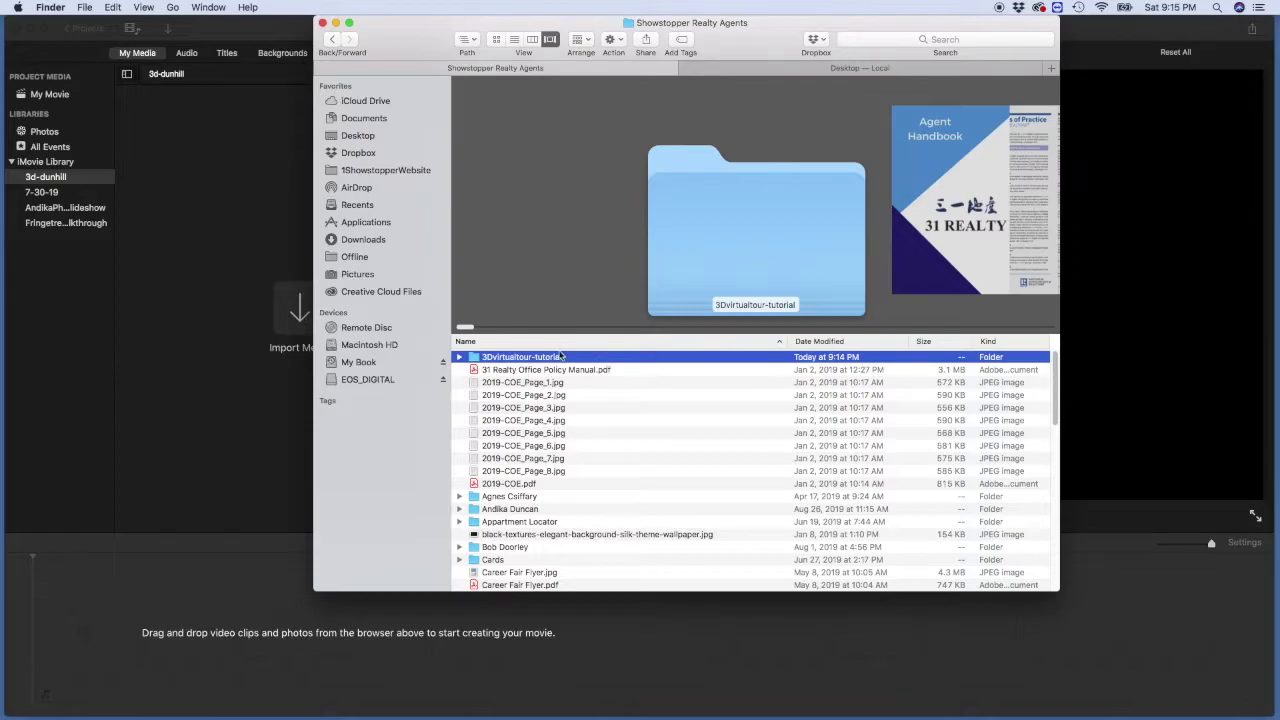
double_click(548, 360)
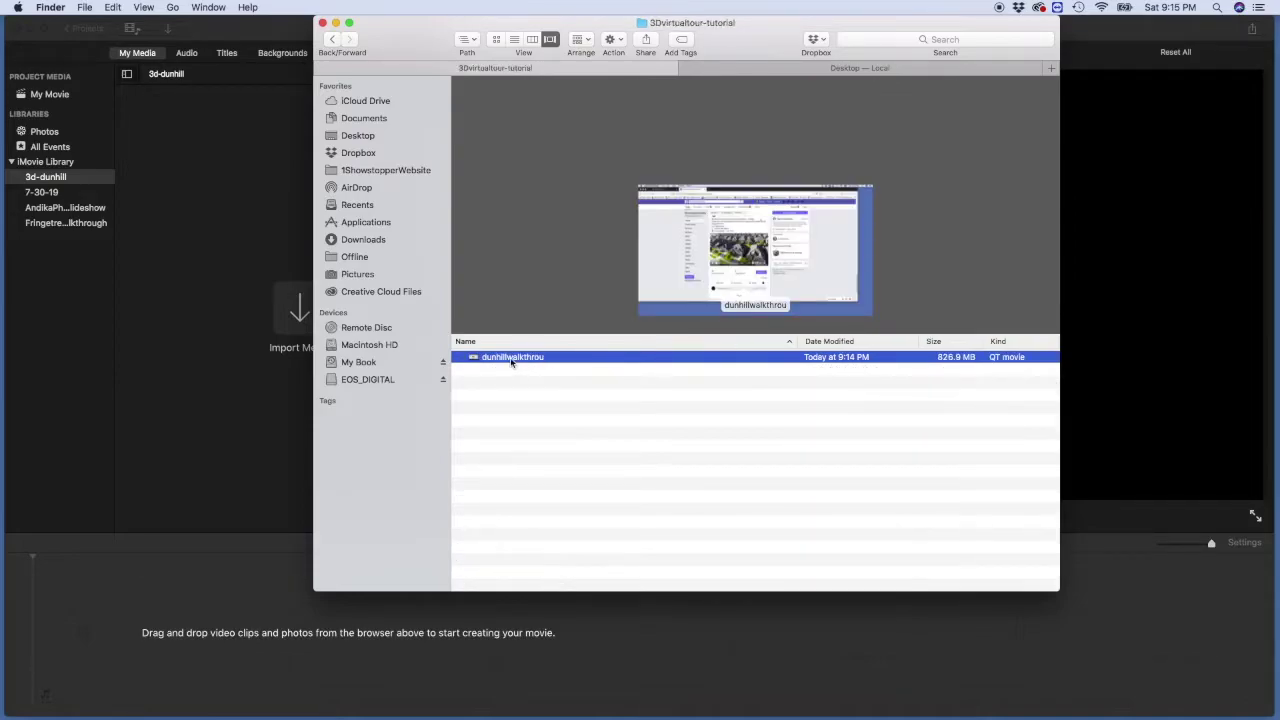
drag(511, 362, 203, 320)
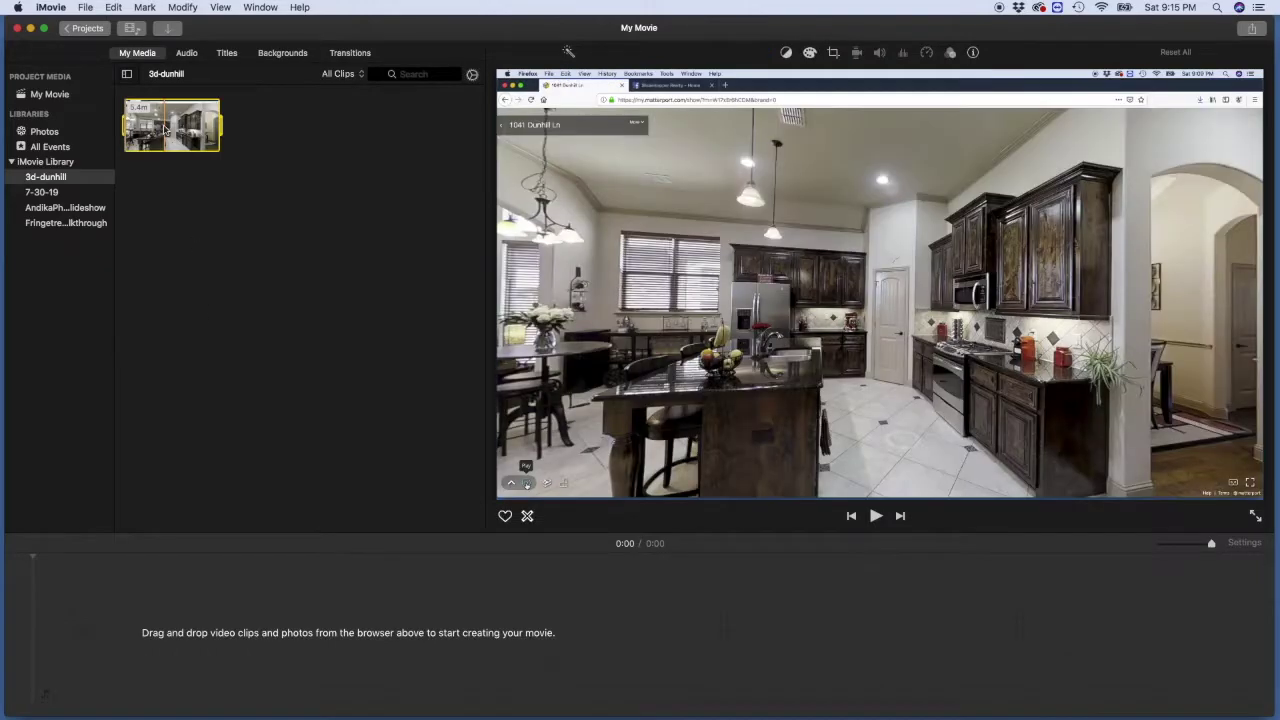
Step: Place the walkthrough clip on the My Movie timeline and zoom the timeline to fit it
drag(165, 128, 74, 626)
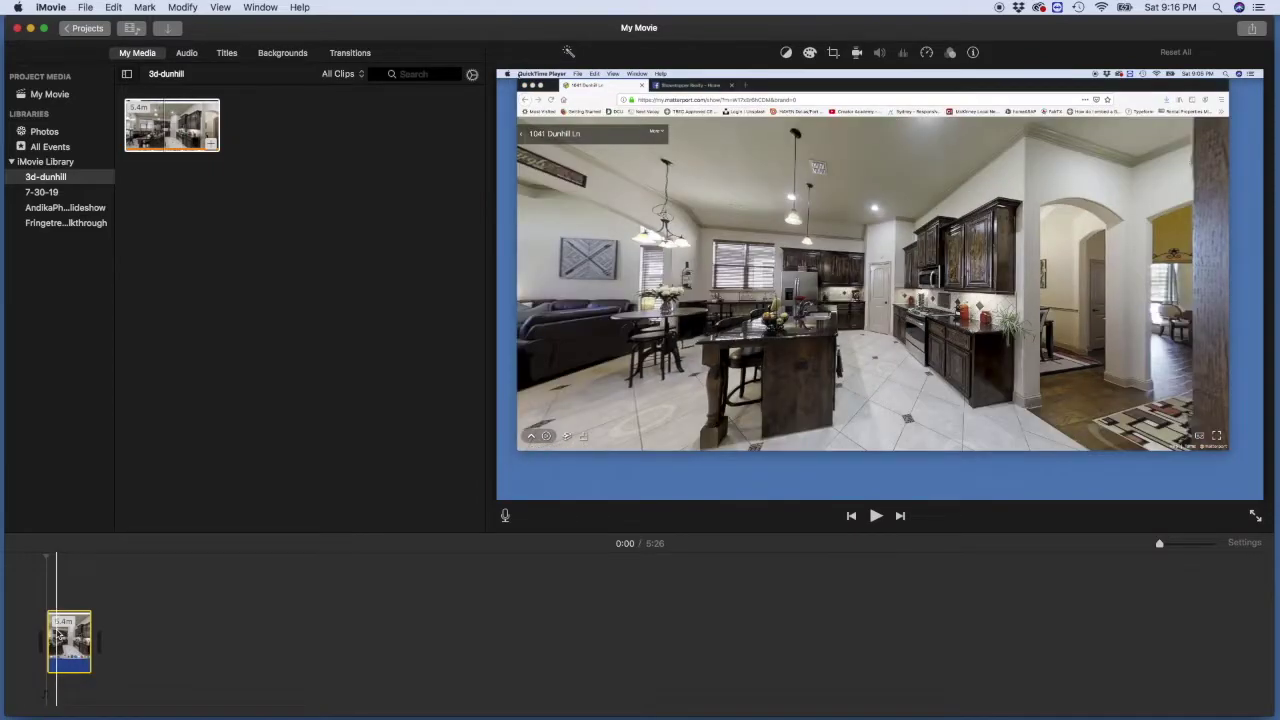
key(super+equal)
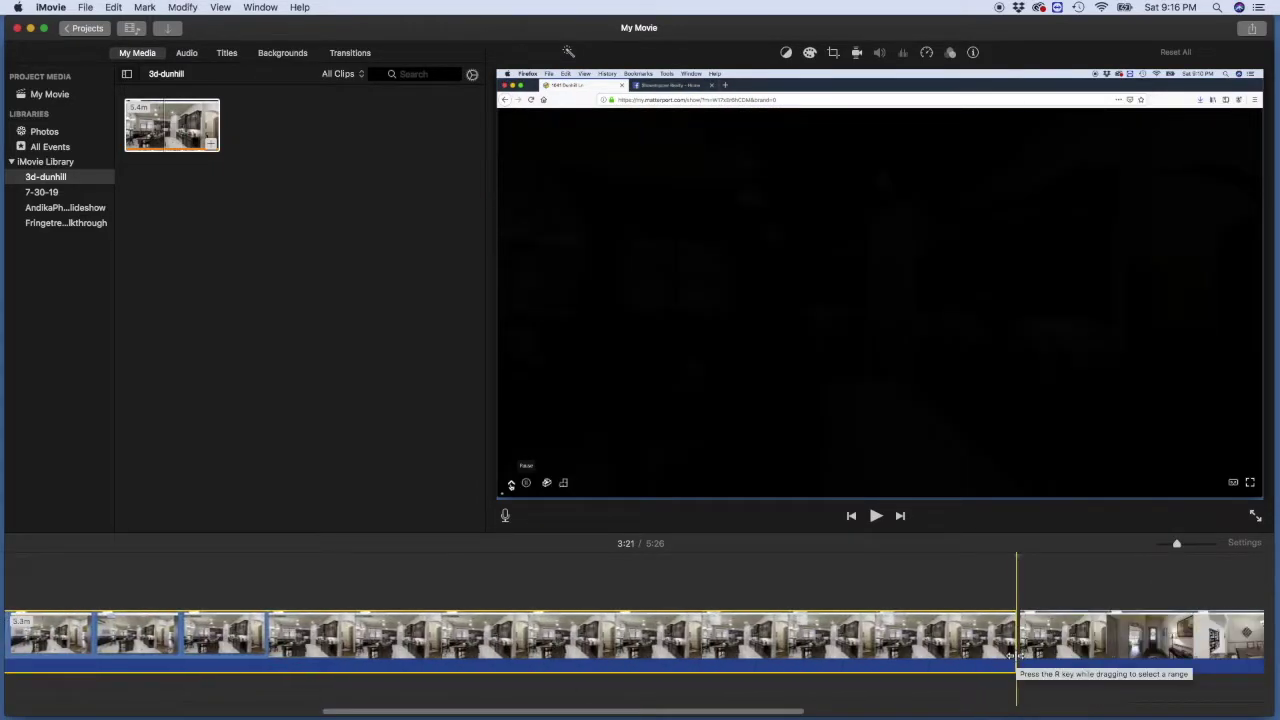
Step: Cut the walkthrough clip to 2:05 and move the playhead to the 0:35 bedroom moment
key(super+z)
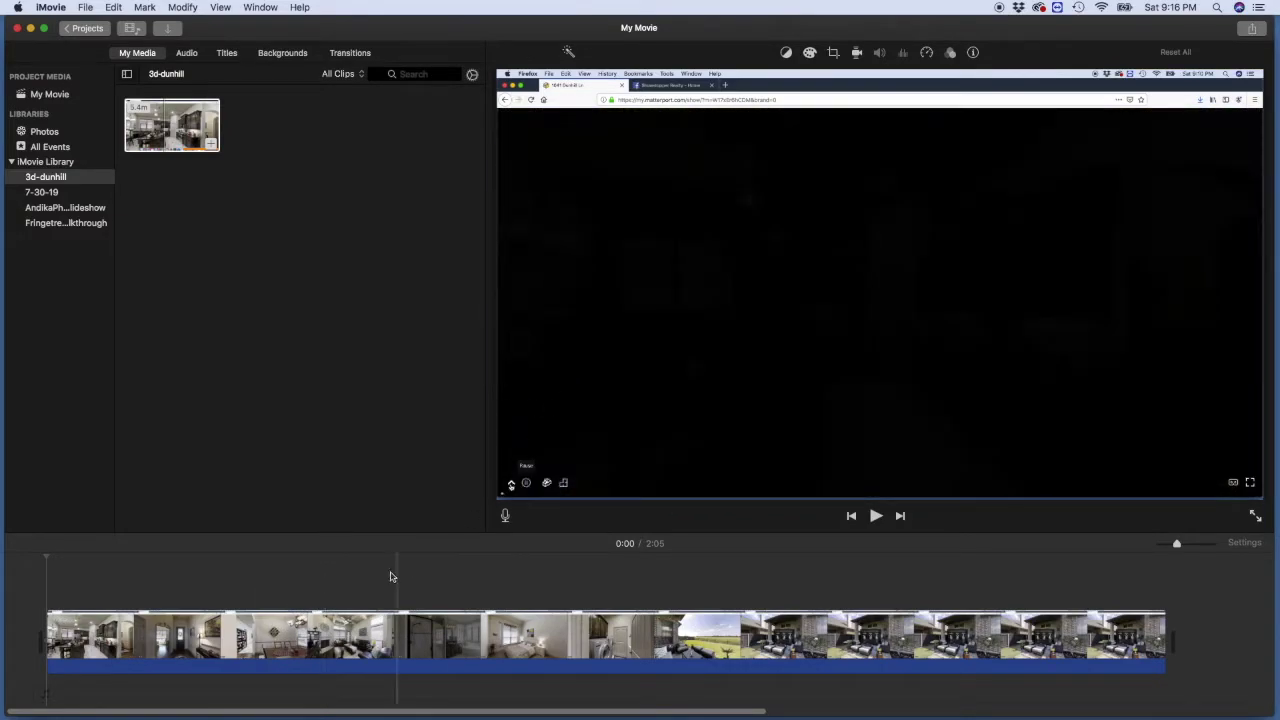
click(356, 577)
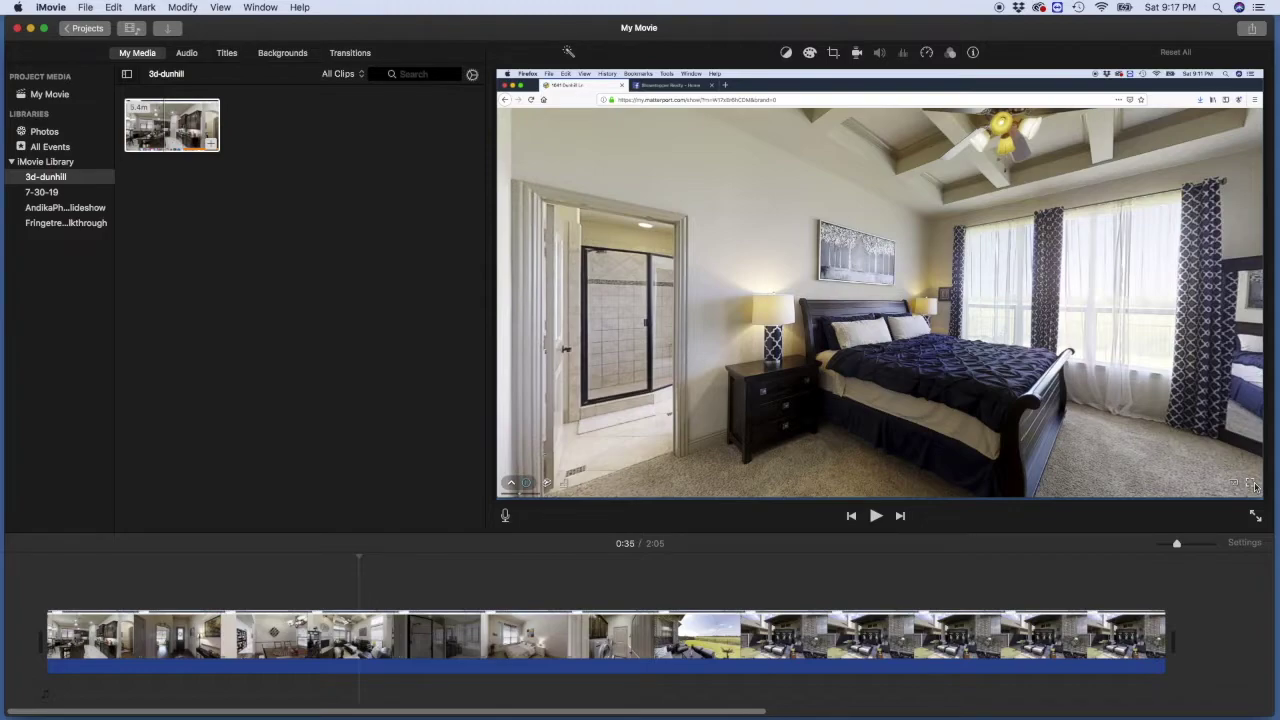
click(833, 52)
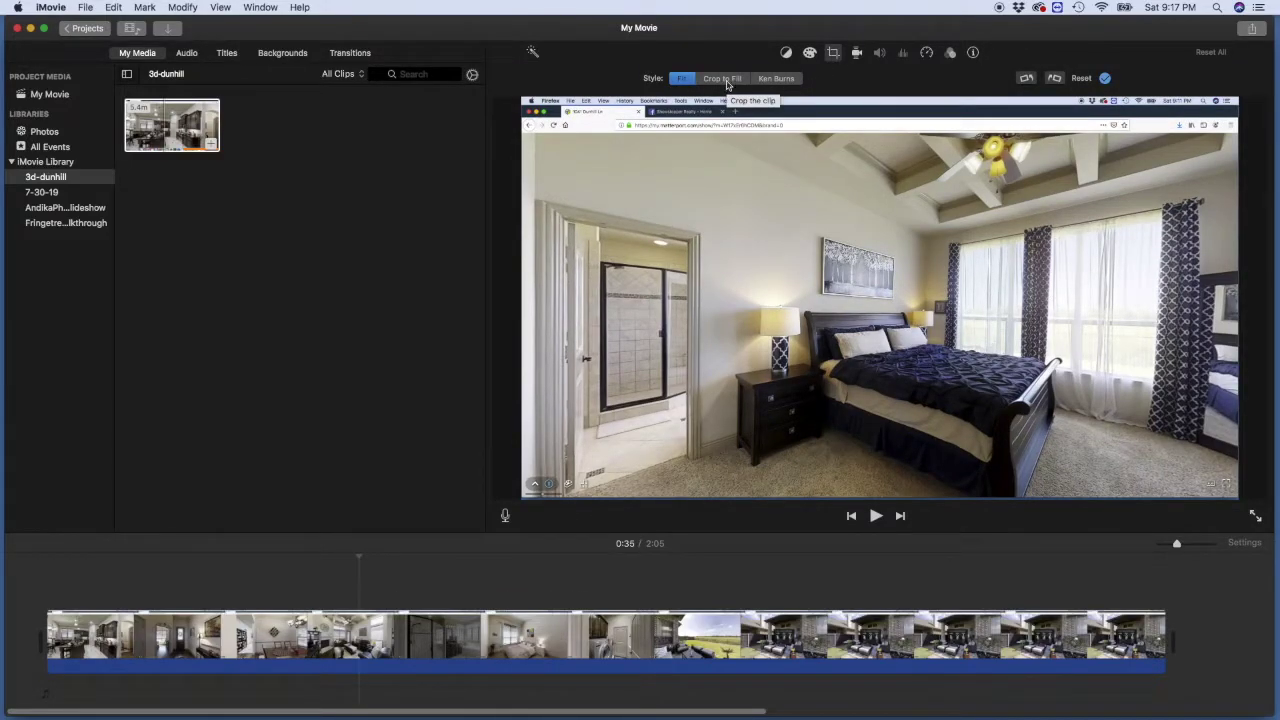
Step: Set the clip to Crop to Fill and pull its corners inward past the browser edges
click(725, 80)
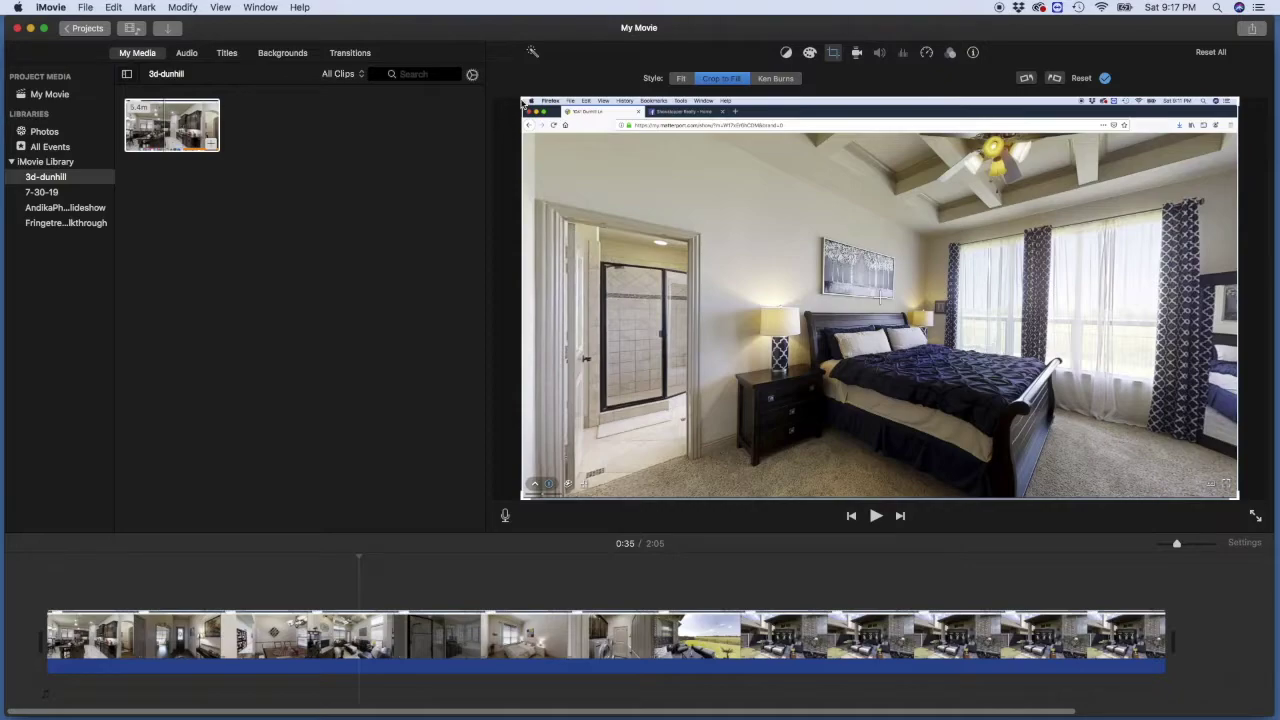
drag(518, 98, 593, 157)
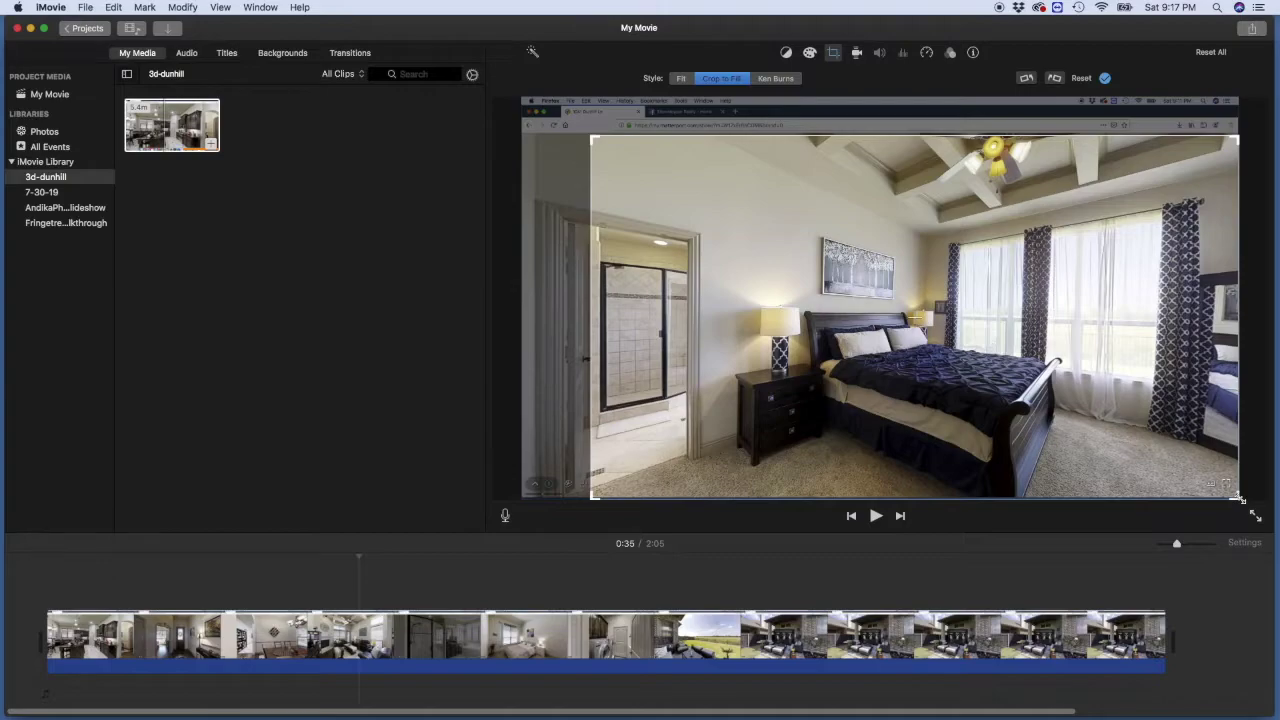
drag(1238, 497, 1198, 469)
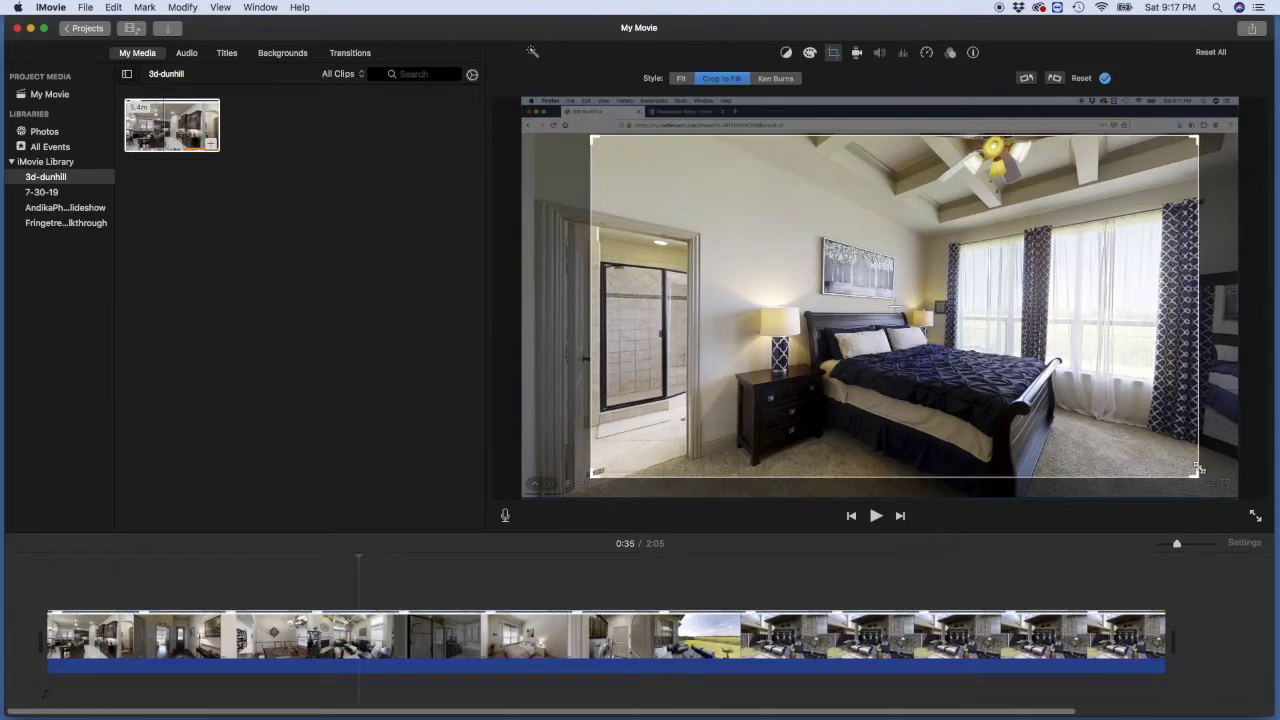
click(725, 79)
Step: Preview the cropped walkthrough, stop playback, and confirm the crop
click(875, 516)
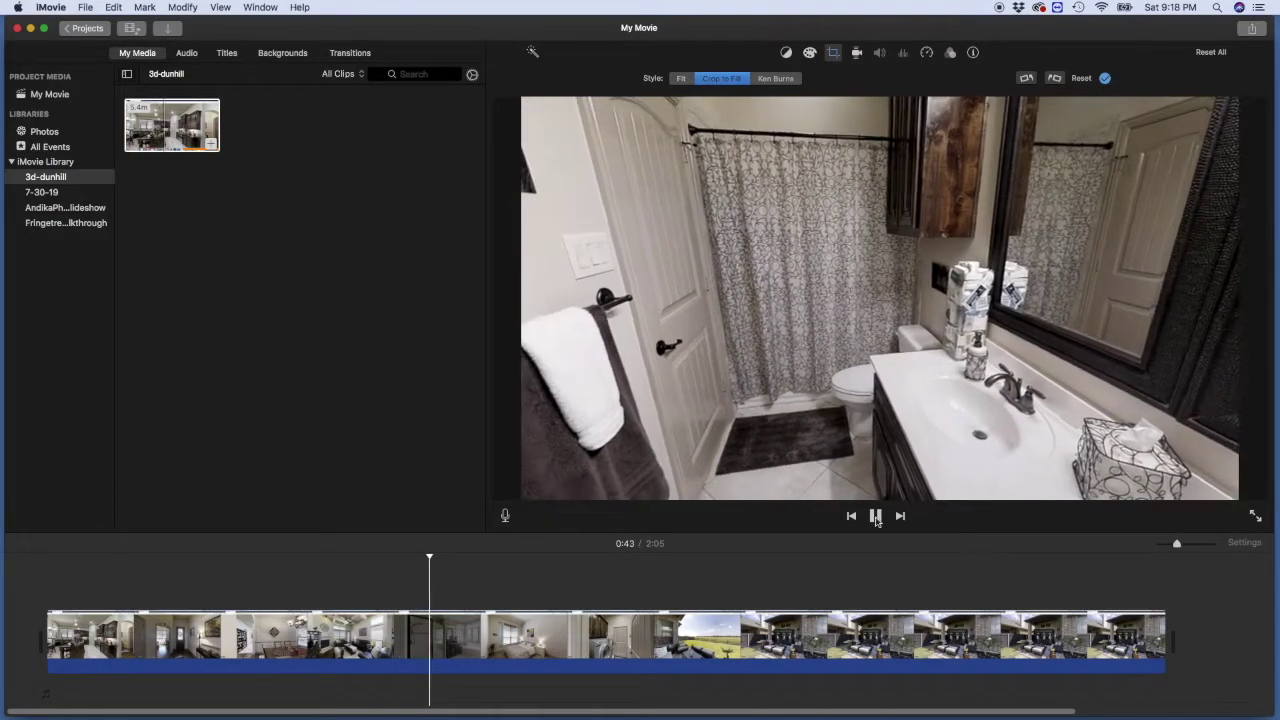
click(875, 516)
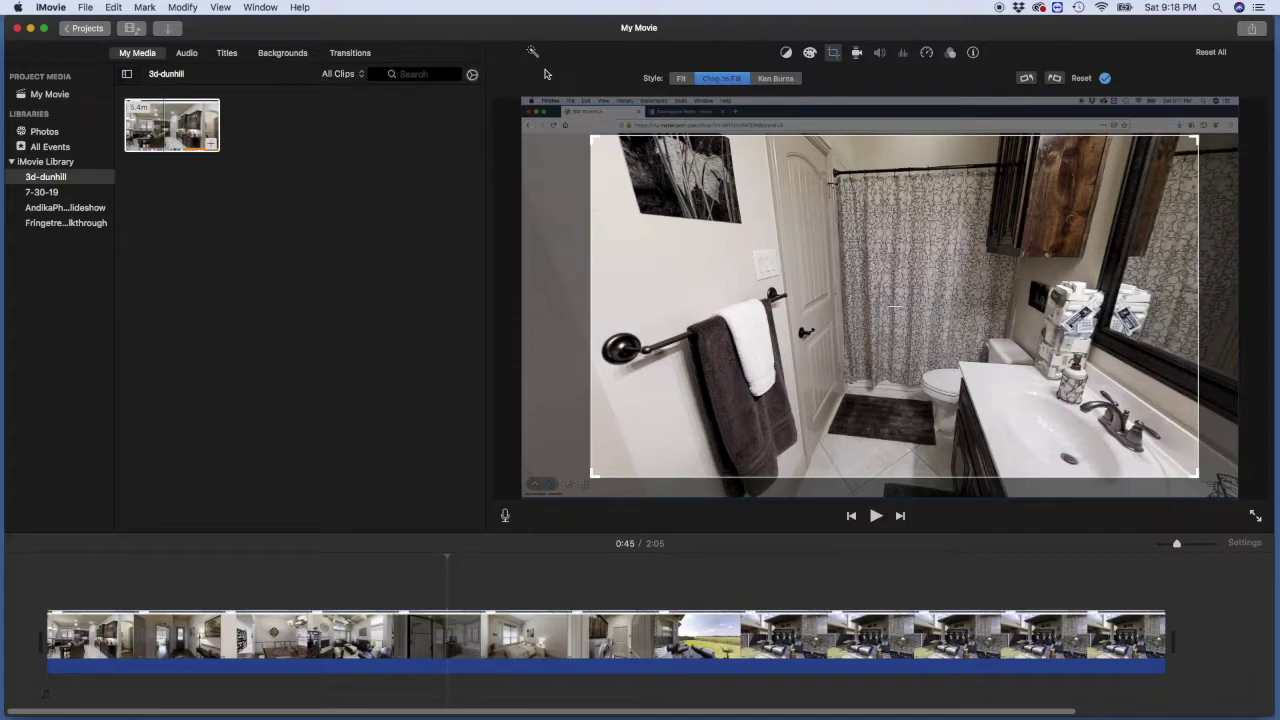
click(836, 56)
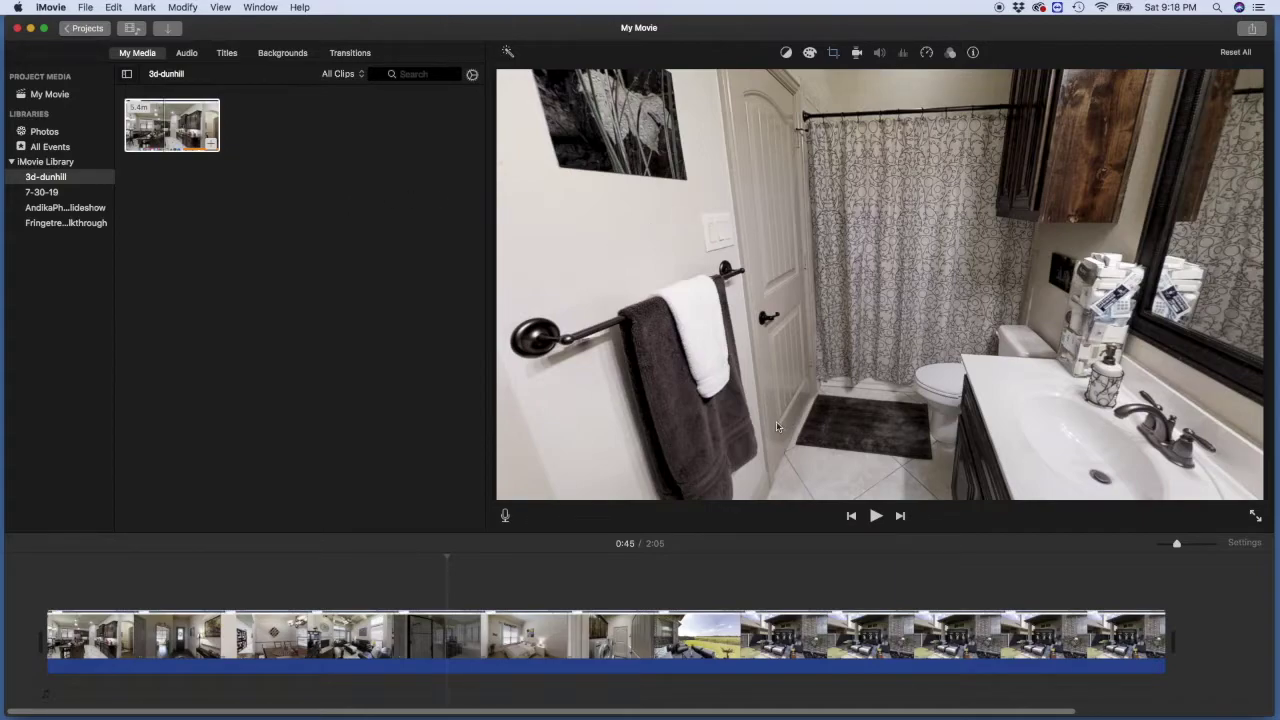
Step: Add the woman presenter clip from the AndikaPhotoSlideshow event as an overlay above the tour's start
click(54, 208)
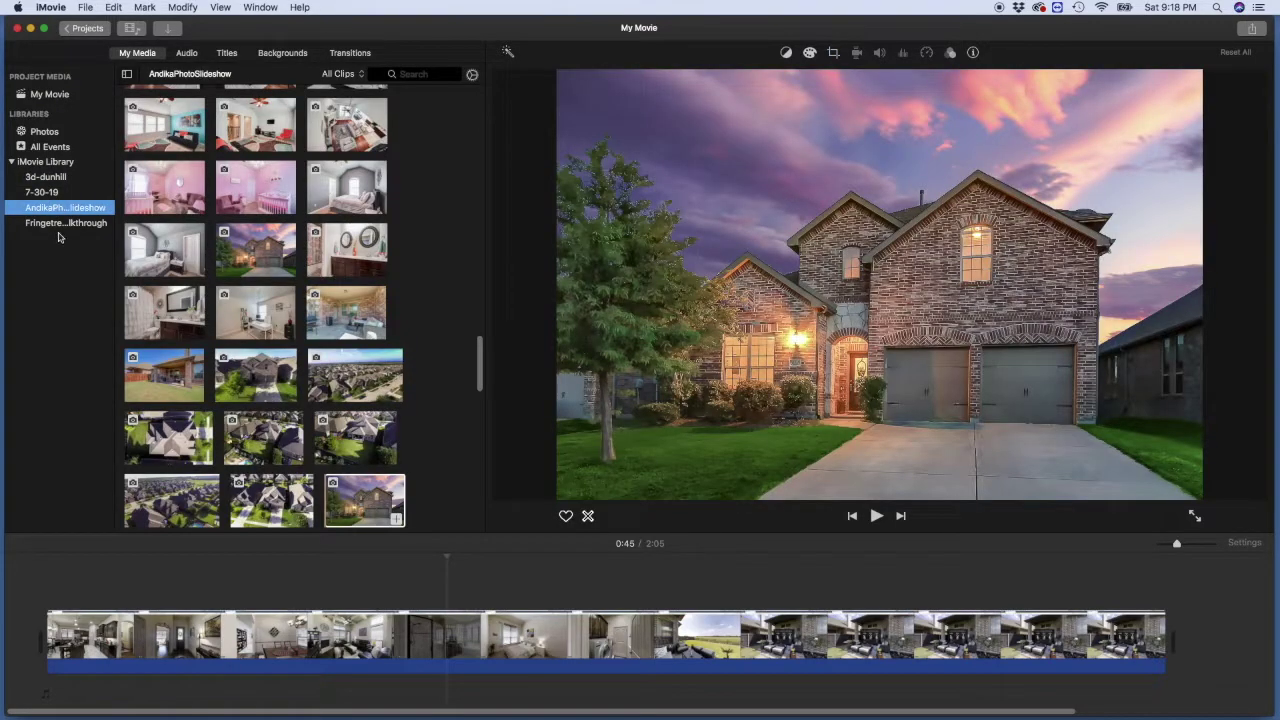
scroll(182, 255, down, 15)
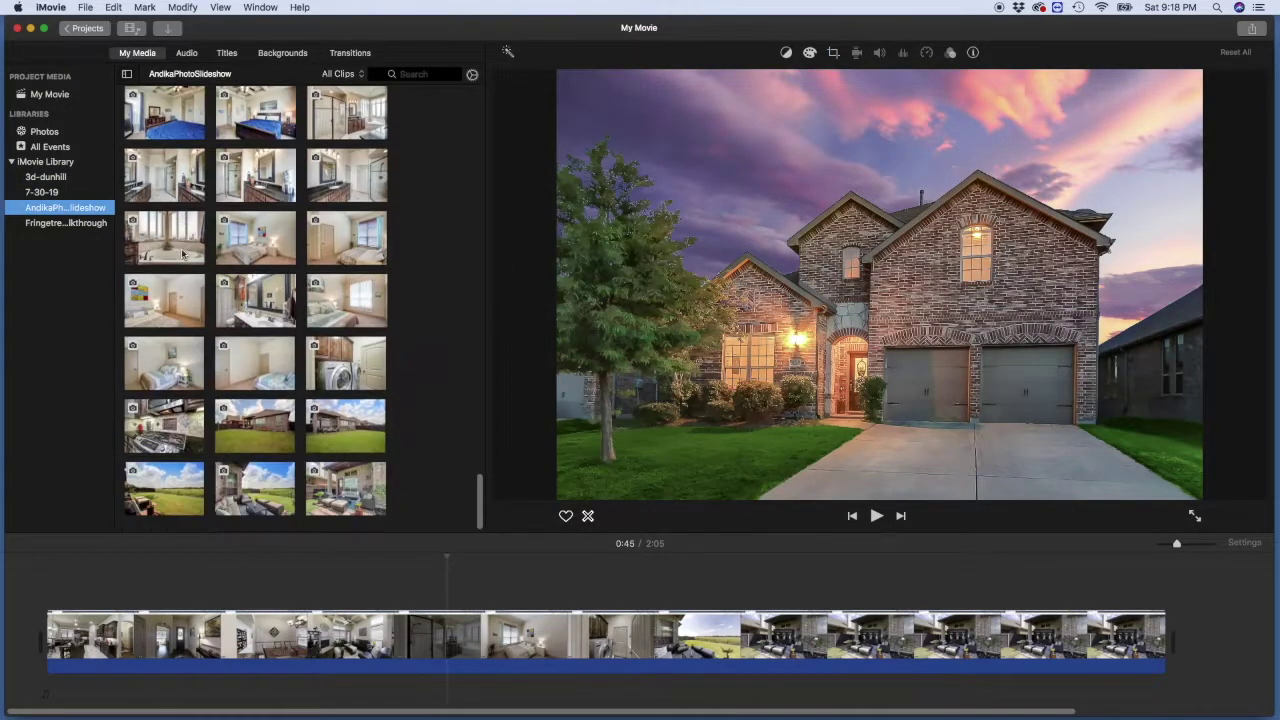
scroll(182, 255, up, 10)
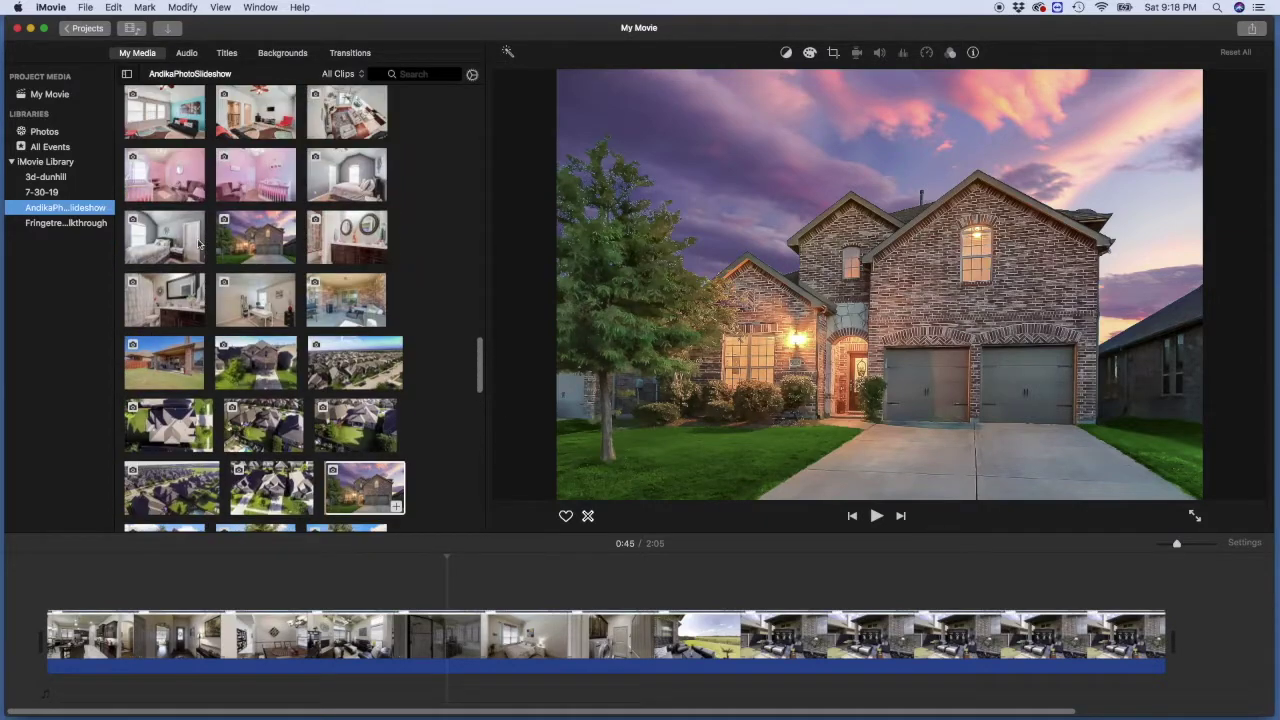
scroll(202, 255, up, 8)
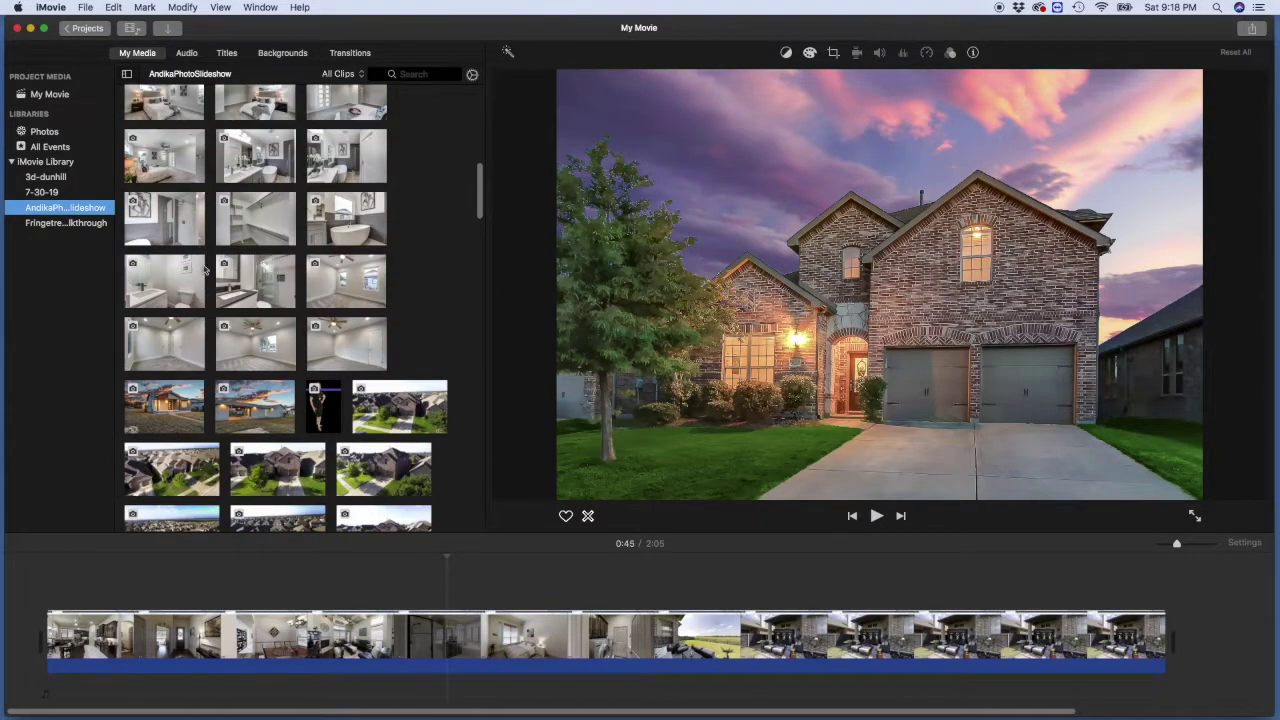
click(328, 424)
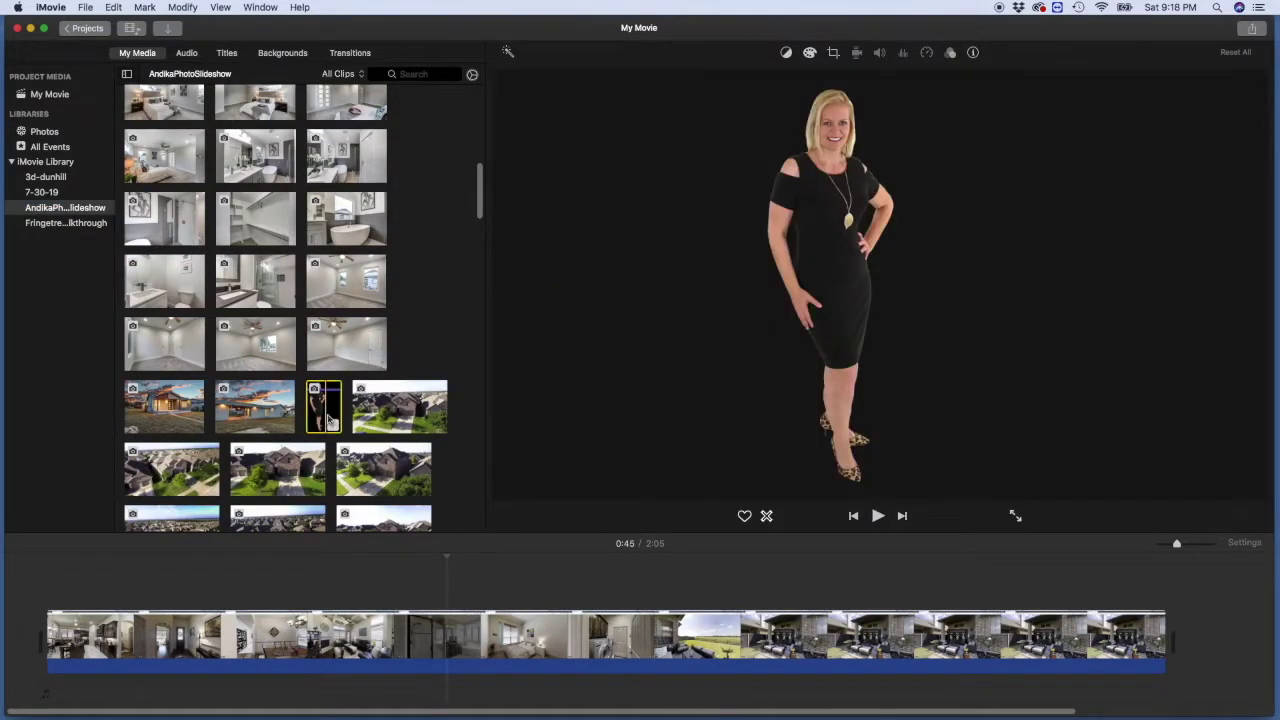
drag(328, 424, 47, 575)
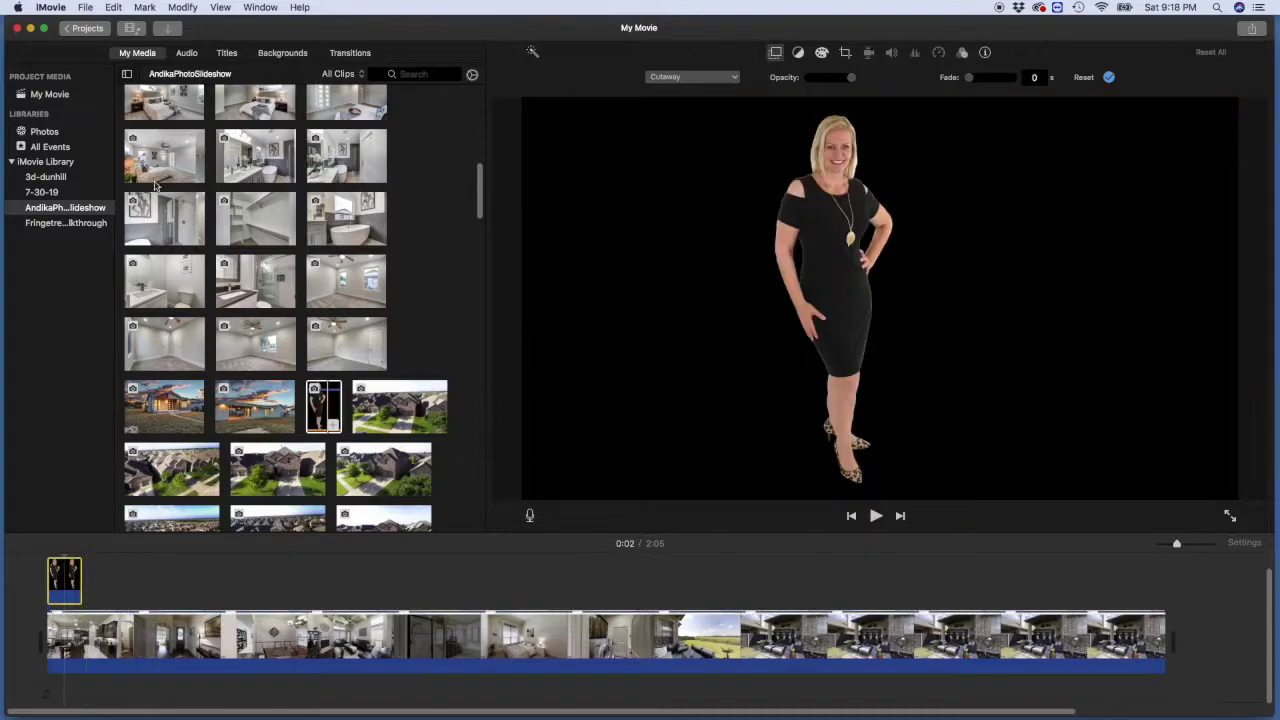
click(48, 177)
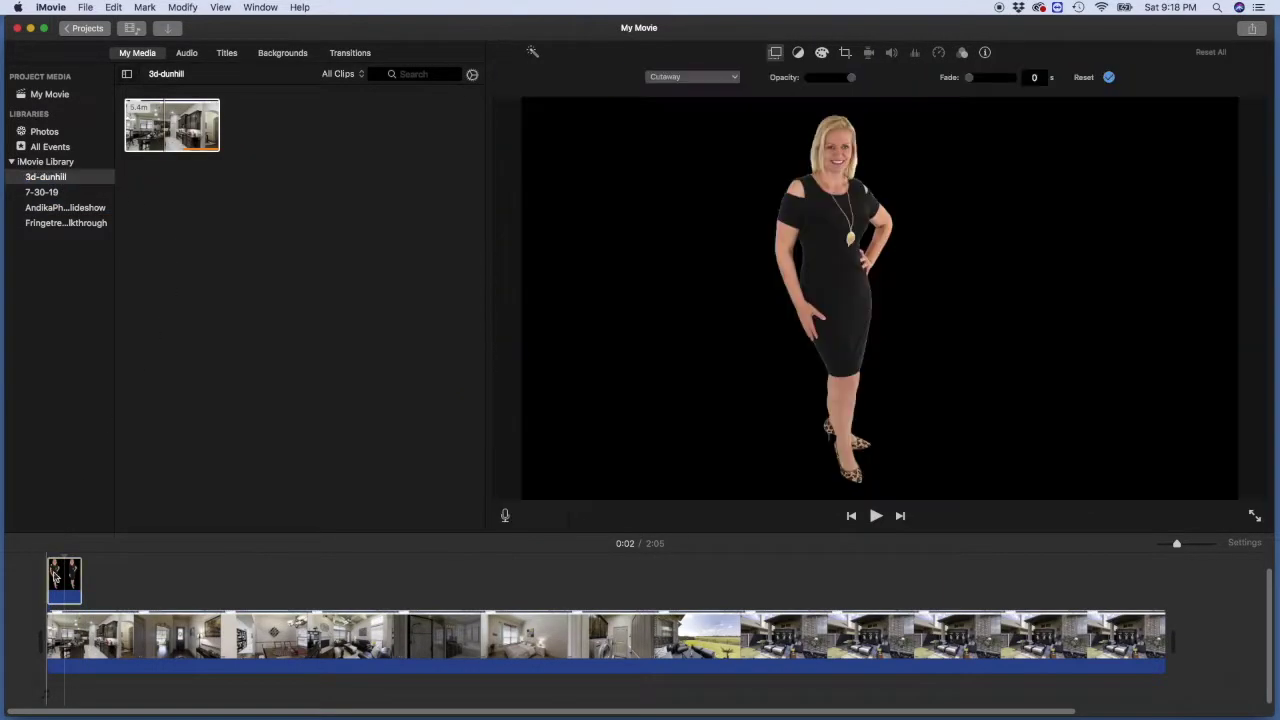
click(55, 575)
Step: Make the presenter a large lower-left picture-in-picture inset spanning the full 2:05 tour
click(697, 80)
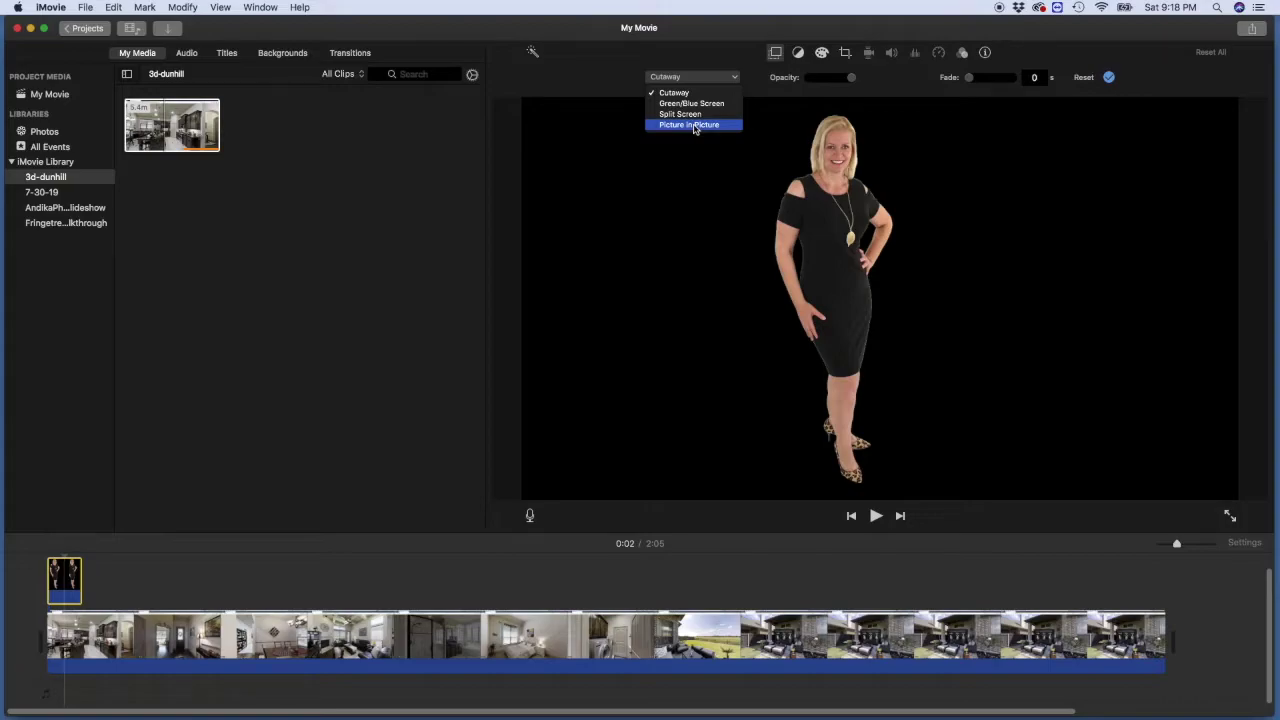
click(694, 126)
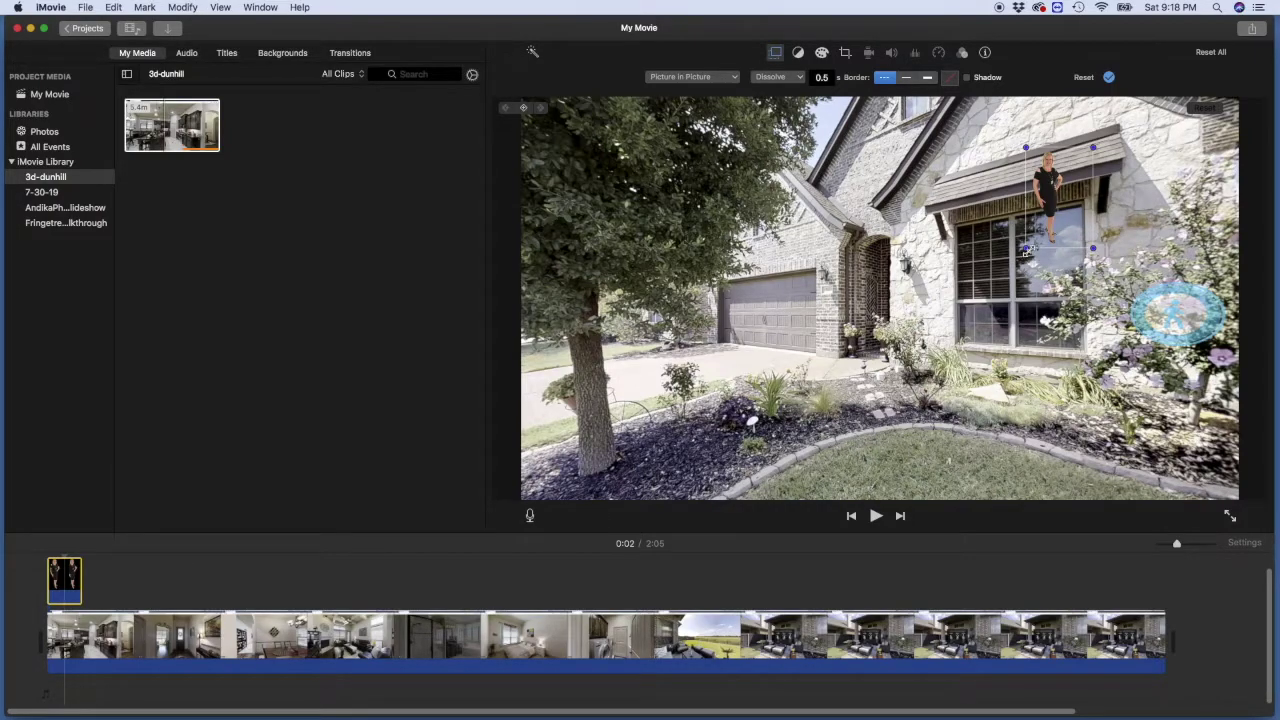
drag(1058, 185, 768, 198)
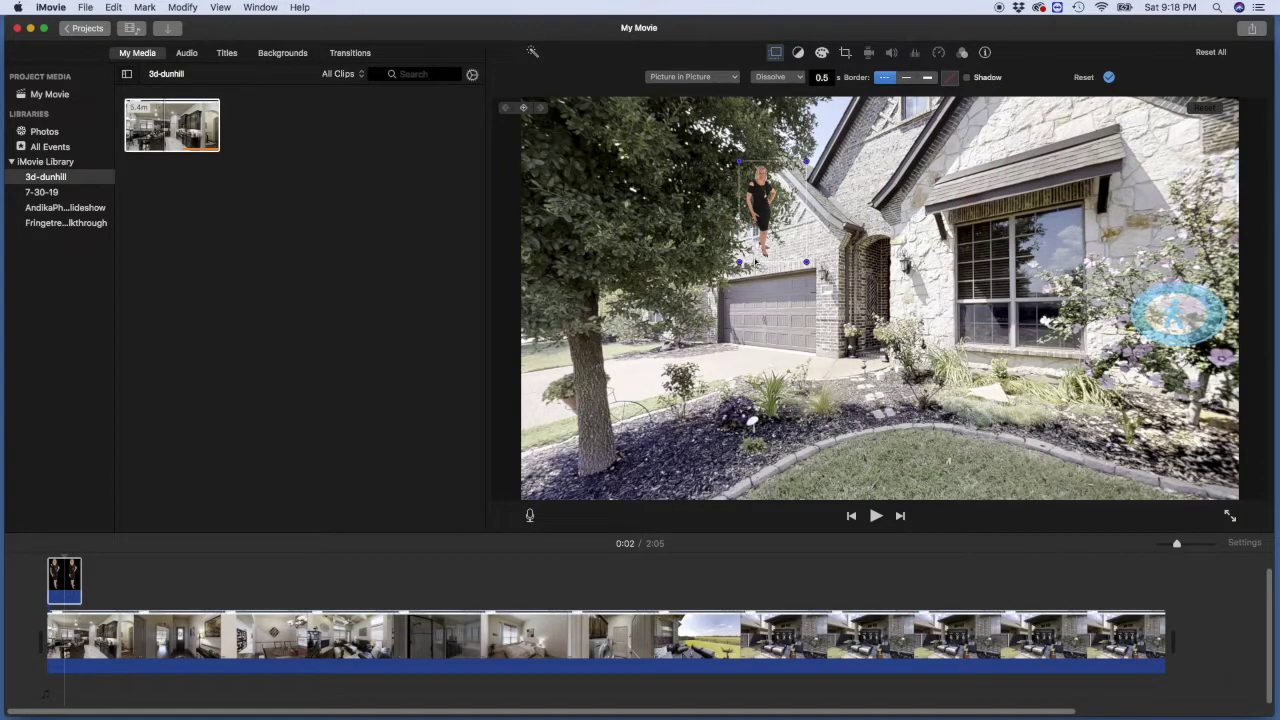
drag(738, 262, 717, 296)
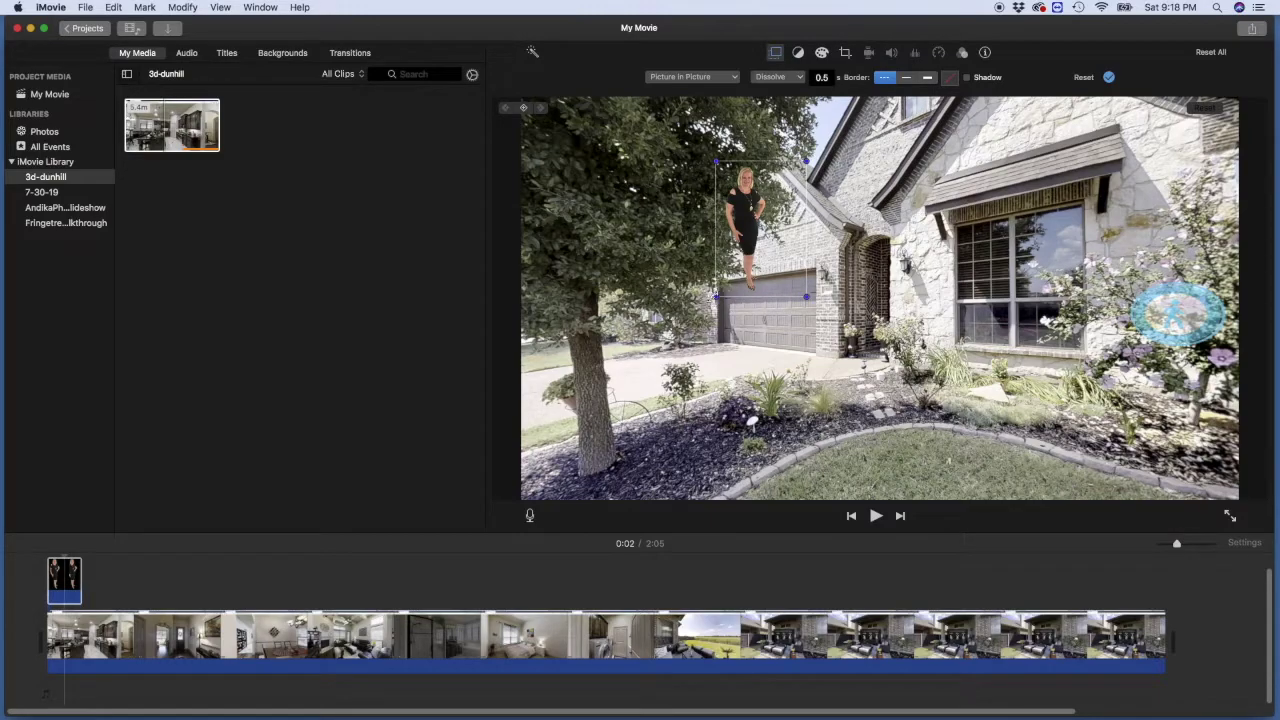
drag(717, 296, 565, 523)
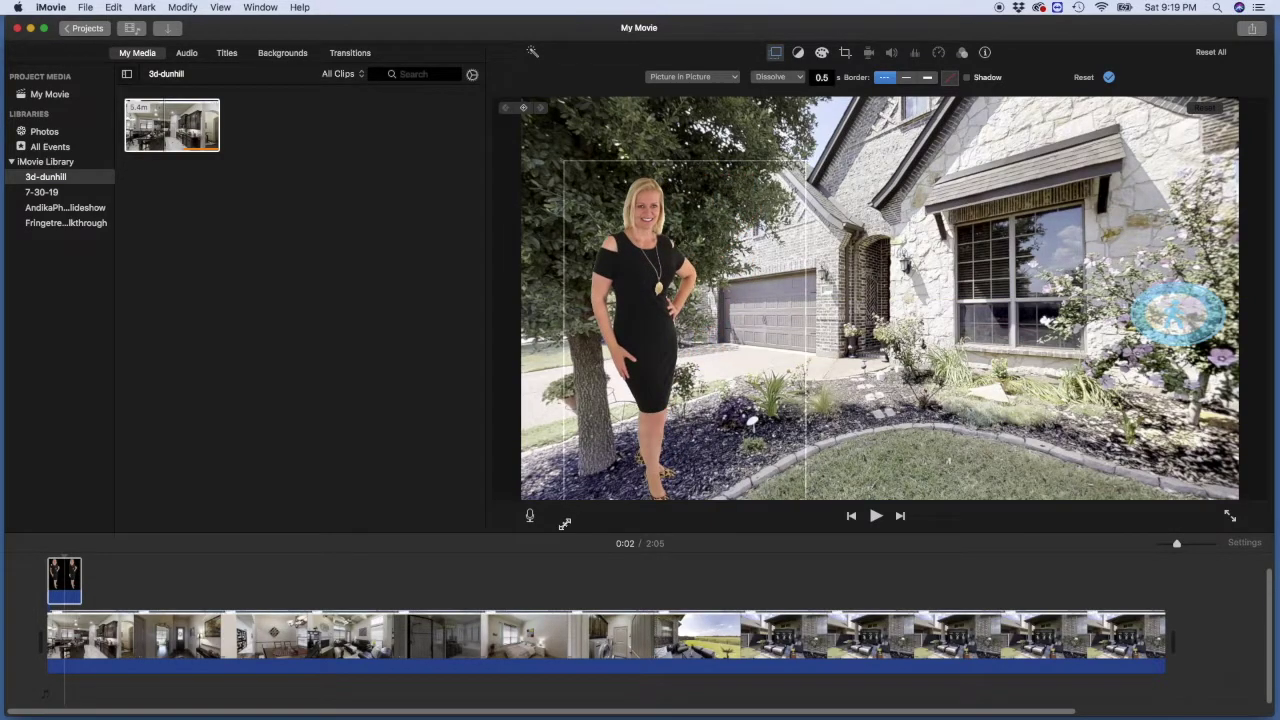
drag(650, 370, 610, 468)
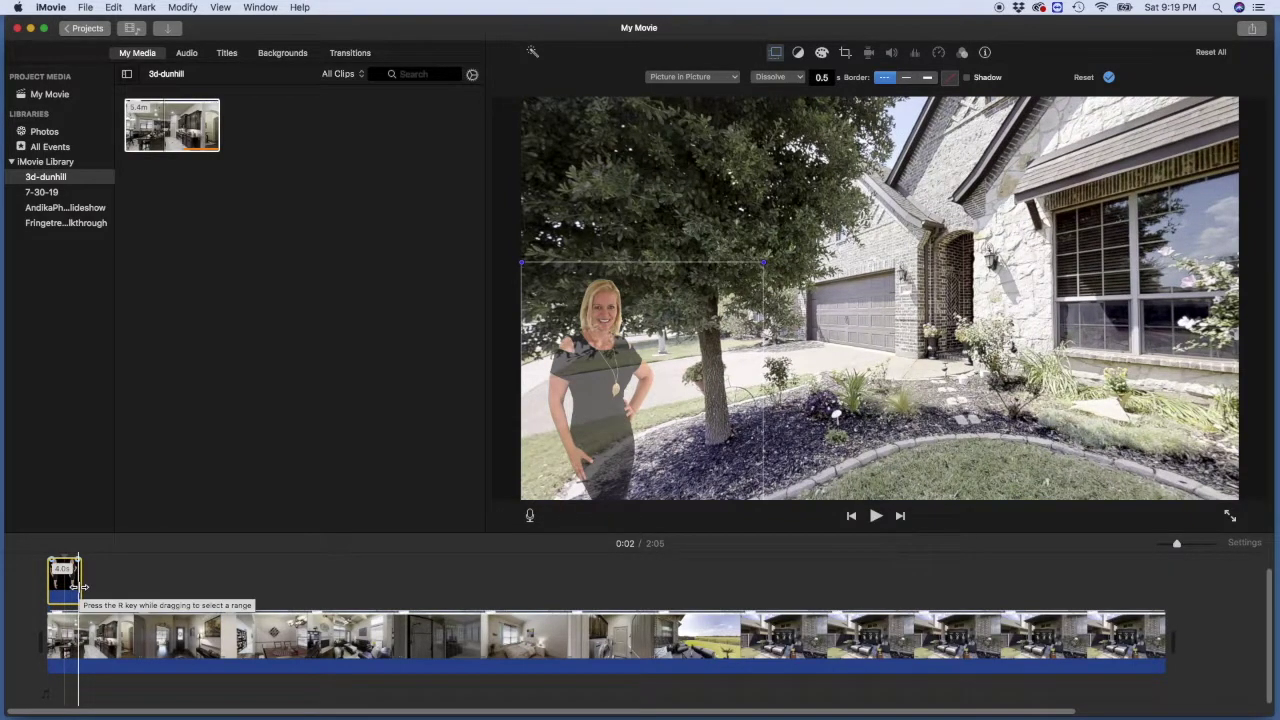
drag(82, 587, 1163, 591)
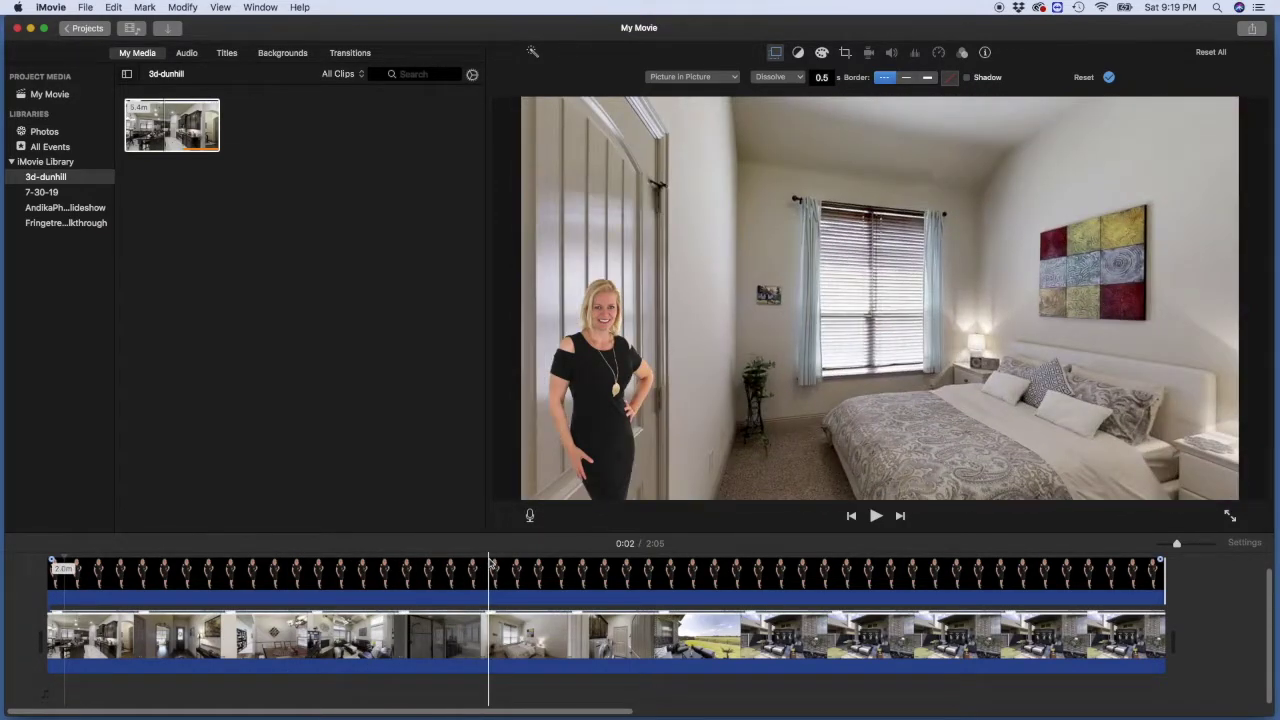
Step: Place a Line Lower Third title at the movie's start, enlarging the timeline area
click(227, 54)
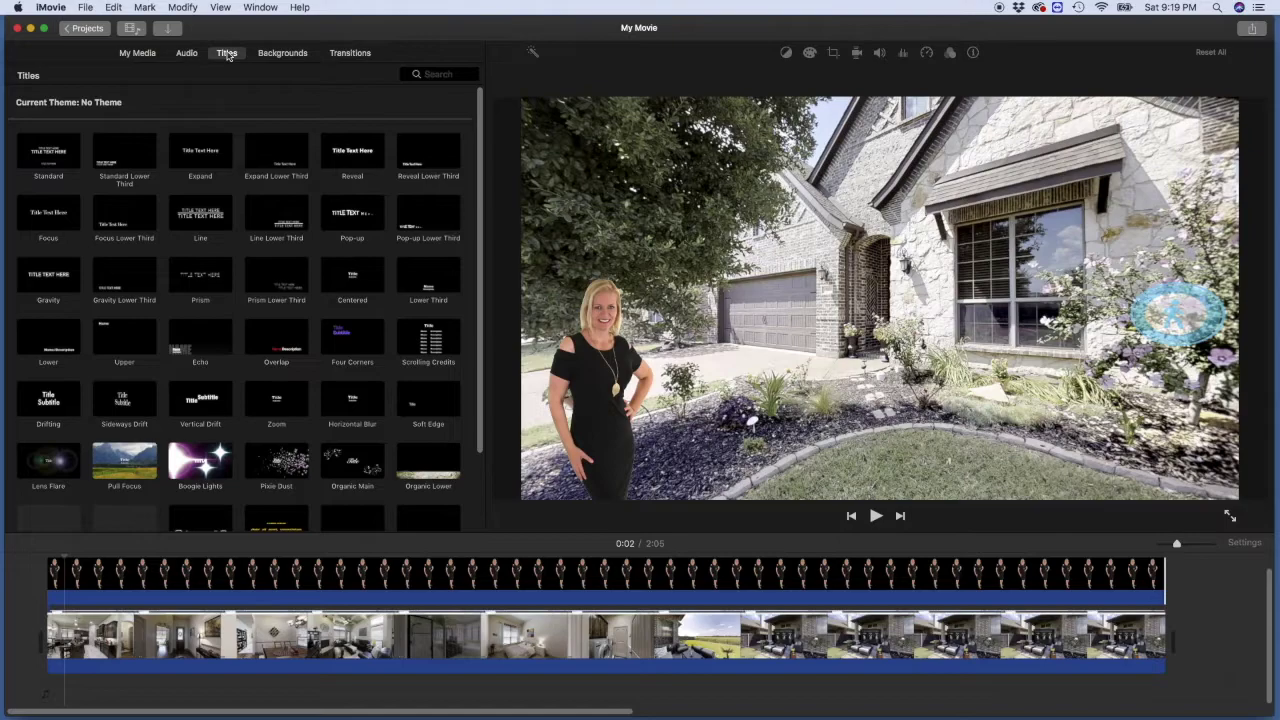
click(277, 215)
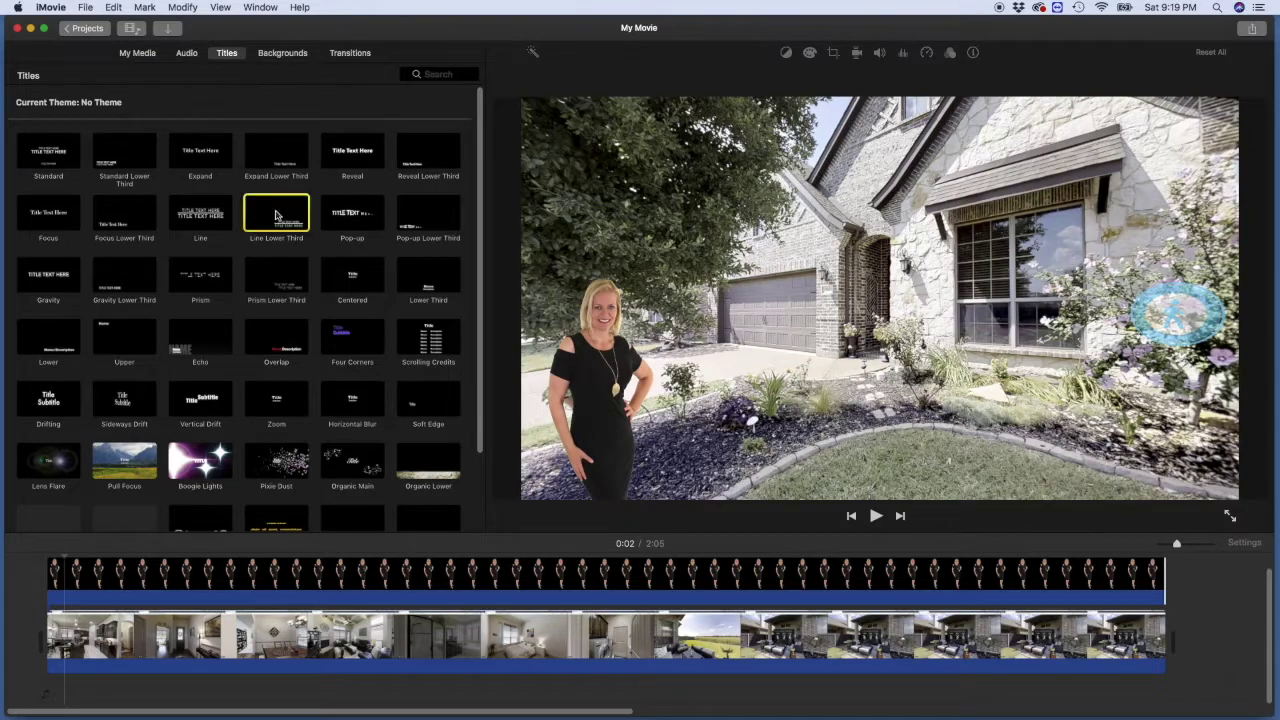
drag(277, 215, 60, 705)
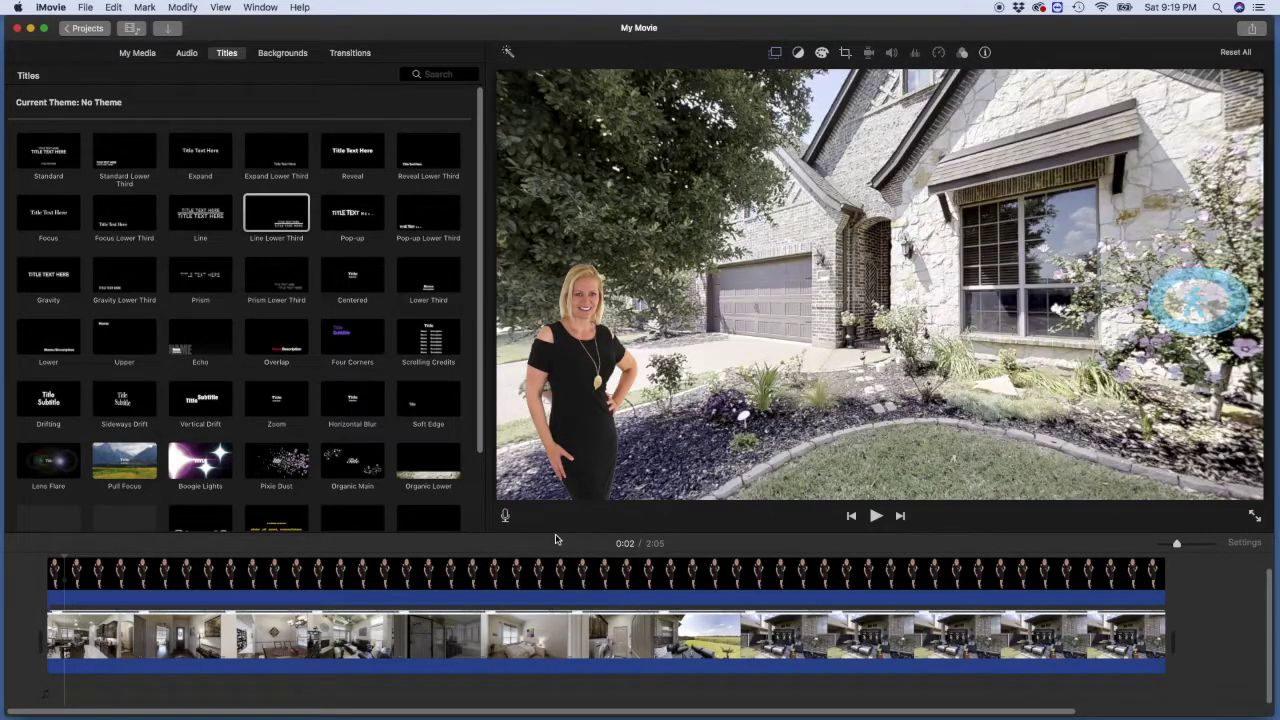
drag(556, 534, 573, 449)
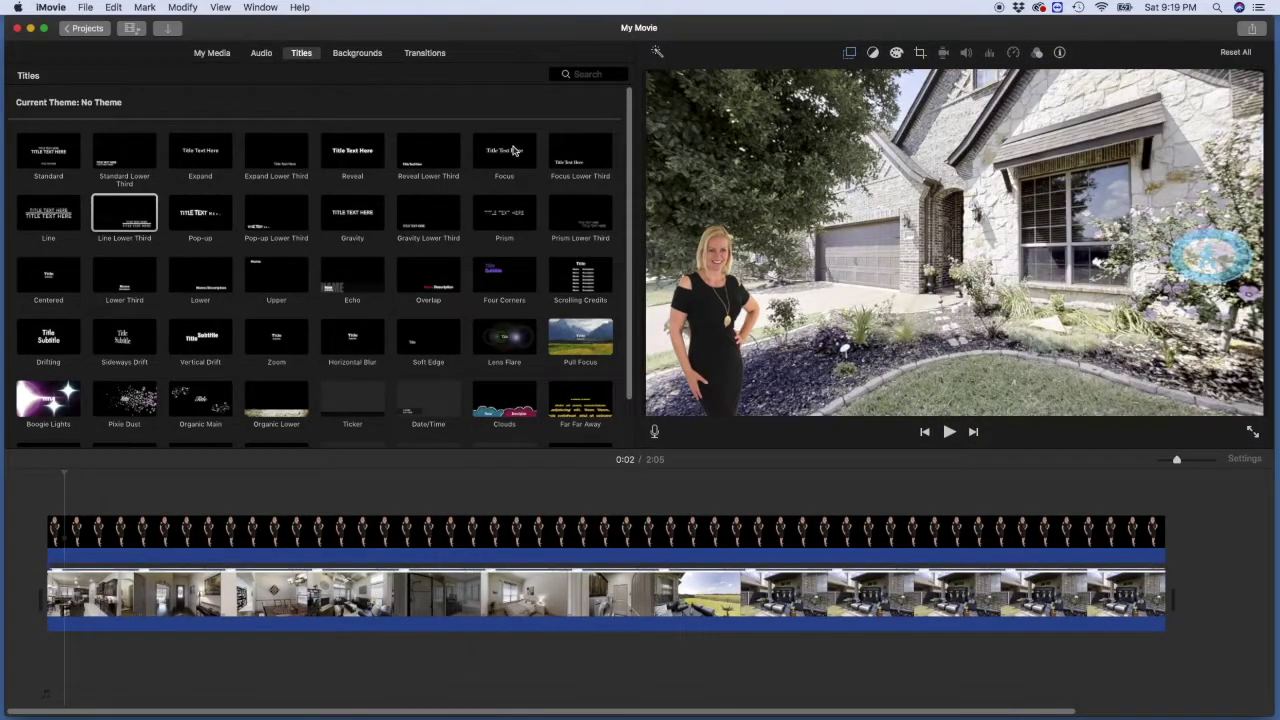
drag(124, 212, 48, 497)
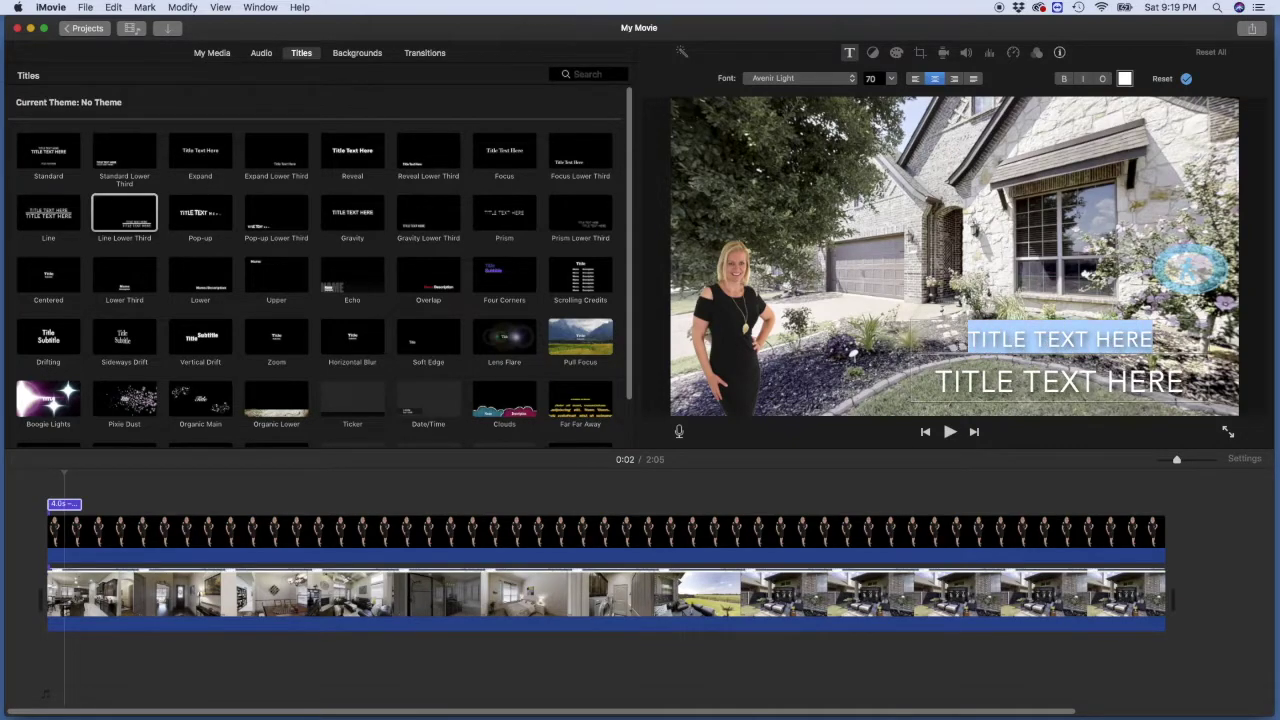
Step: Enter 'PRIVATE SHOWING' over the agent's name and phone number, using a smaller size for the contact line
text(PRI)
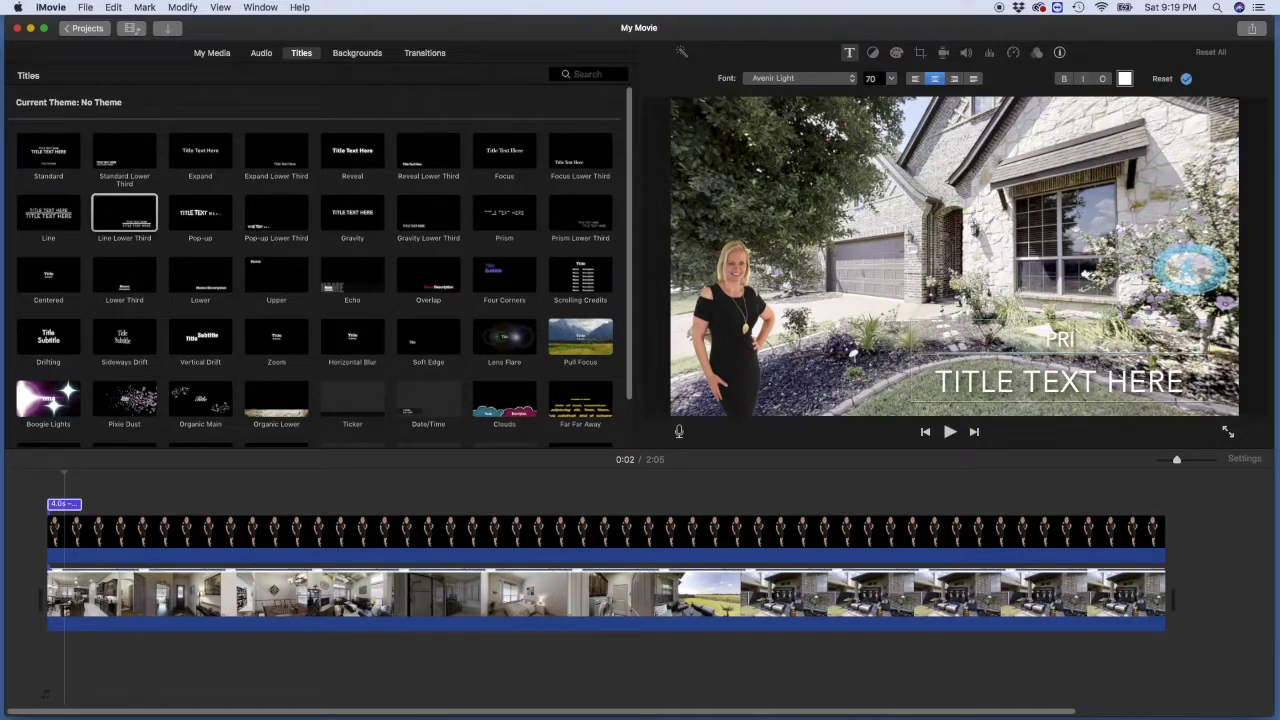
text(VATE SHOWING)
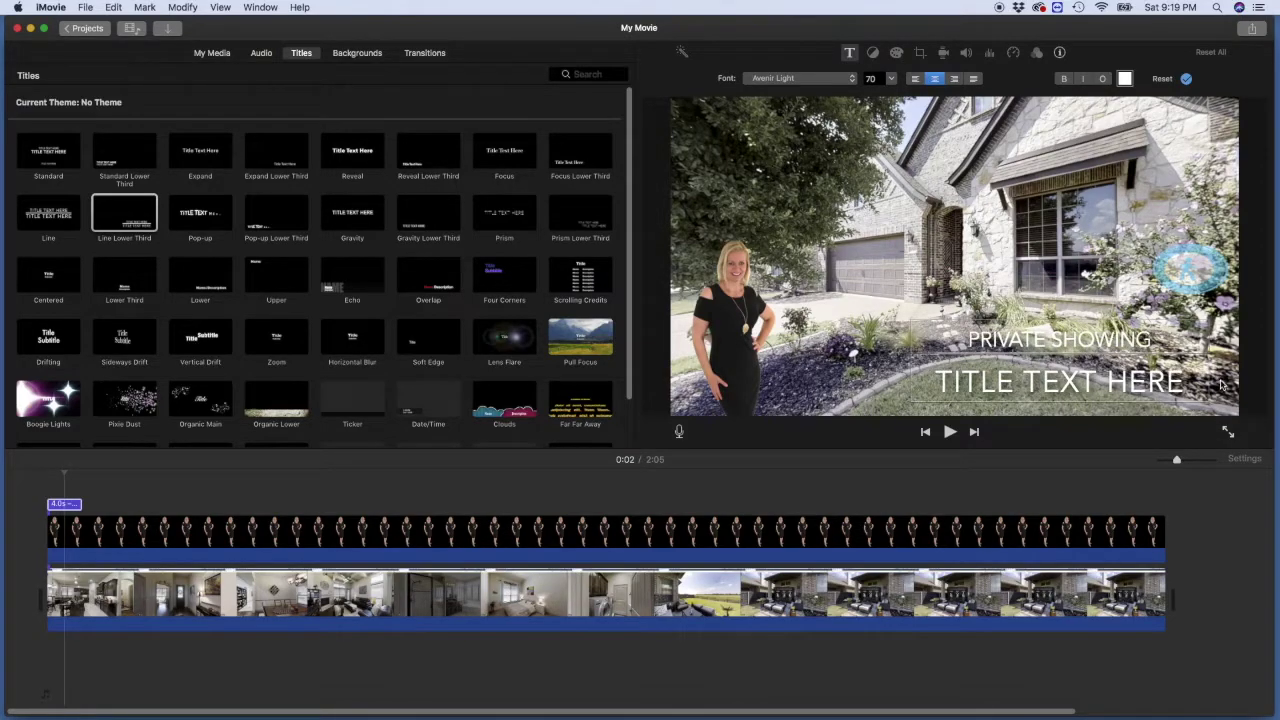
key(Tab)
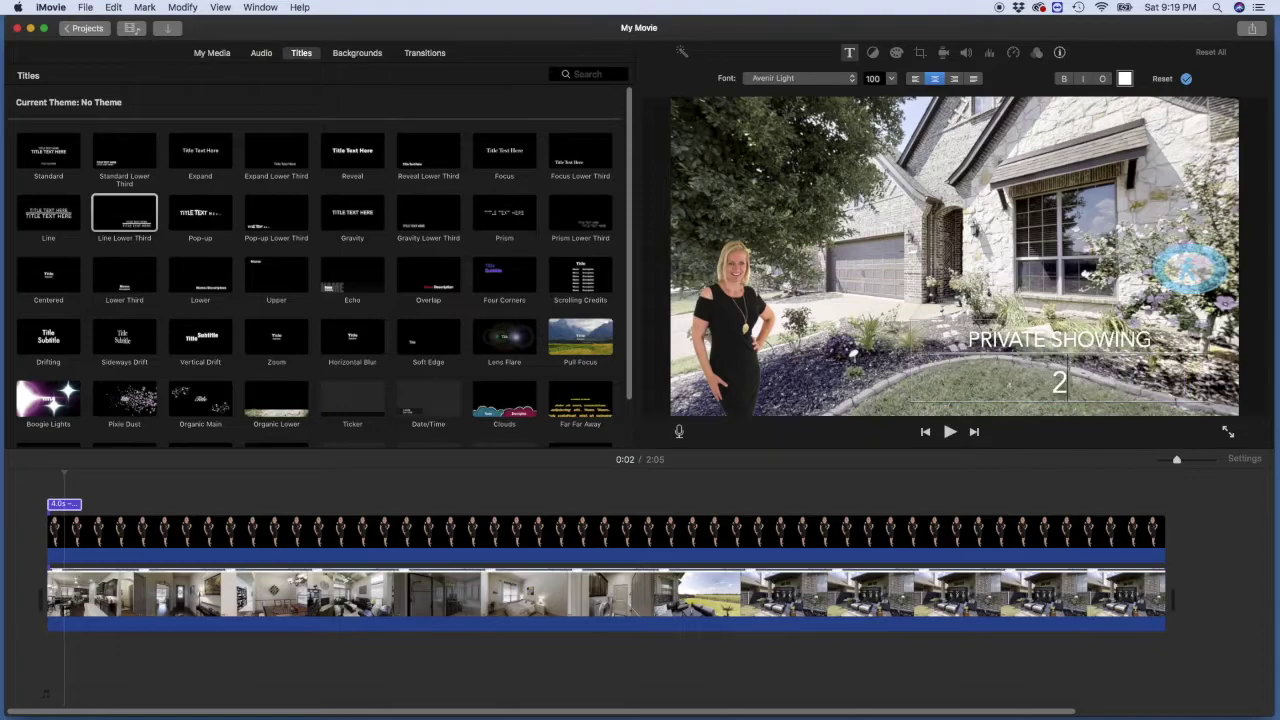
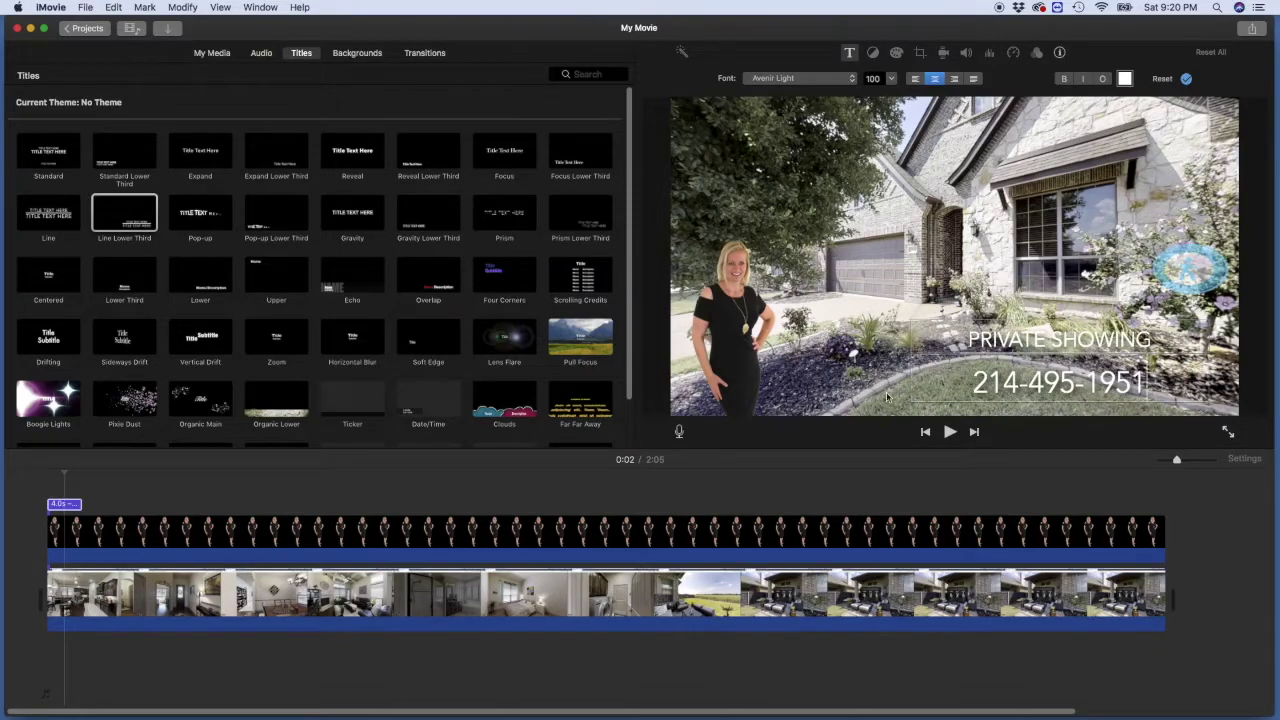
text(ANDIKA:)
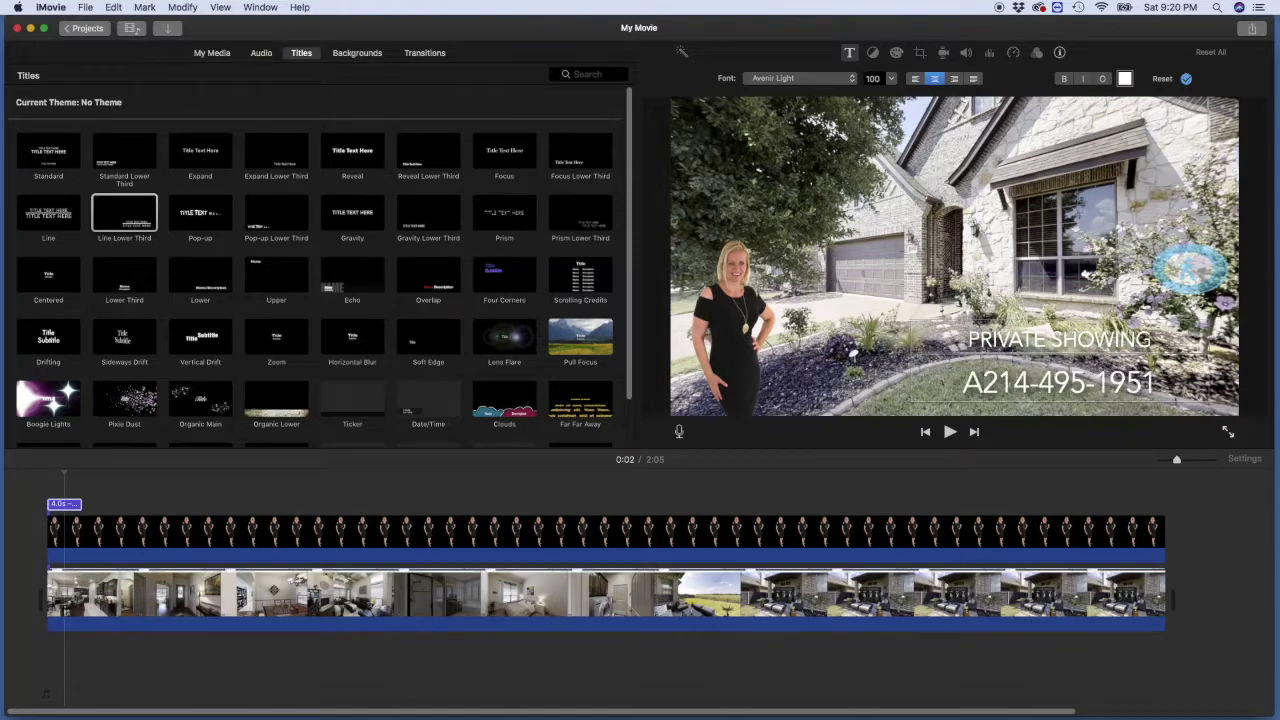
key(shift+super+Right)
key(BackSpace)
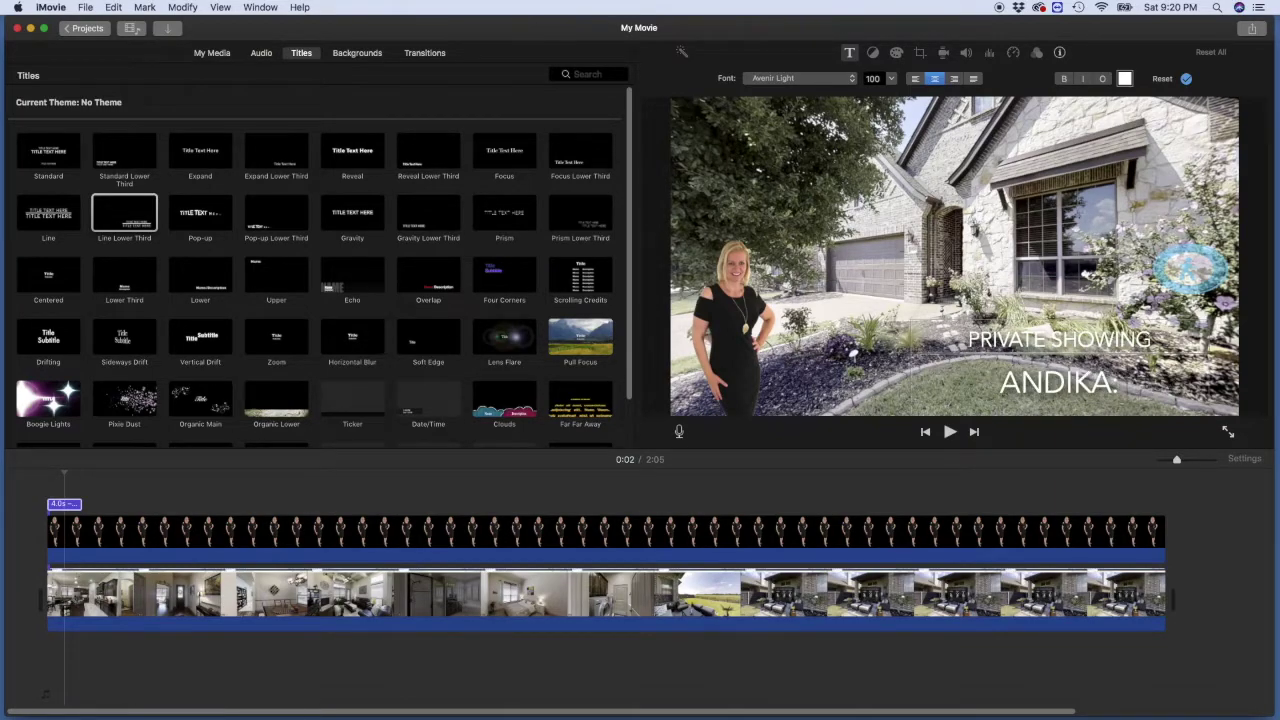
key(shift+super+Left)
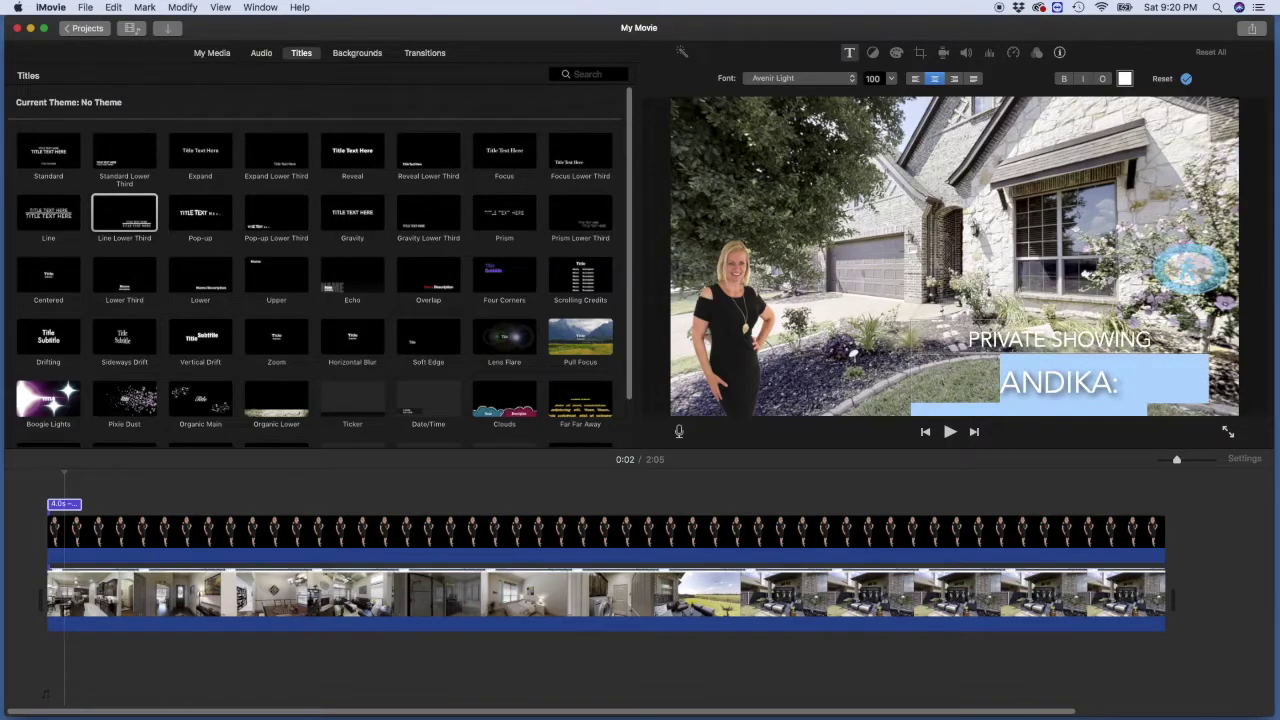
click(889, 79)
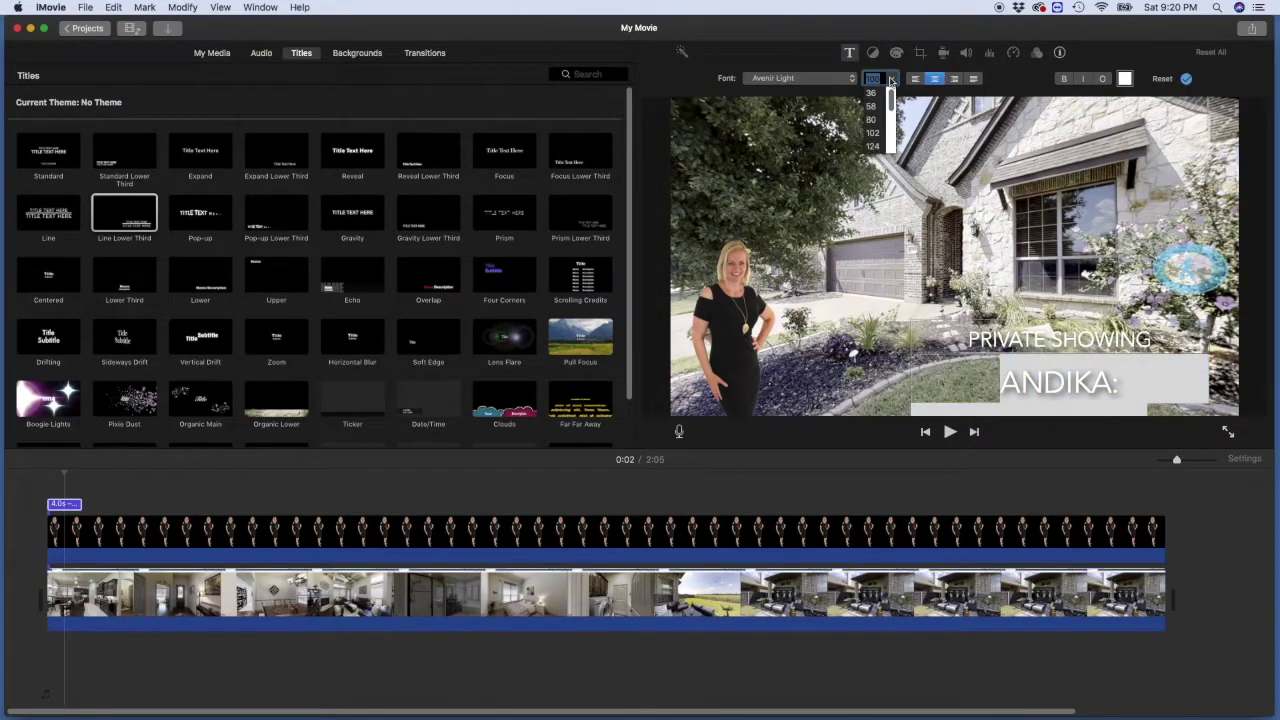
click(871, 119)
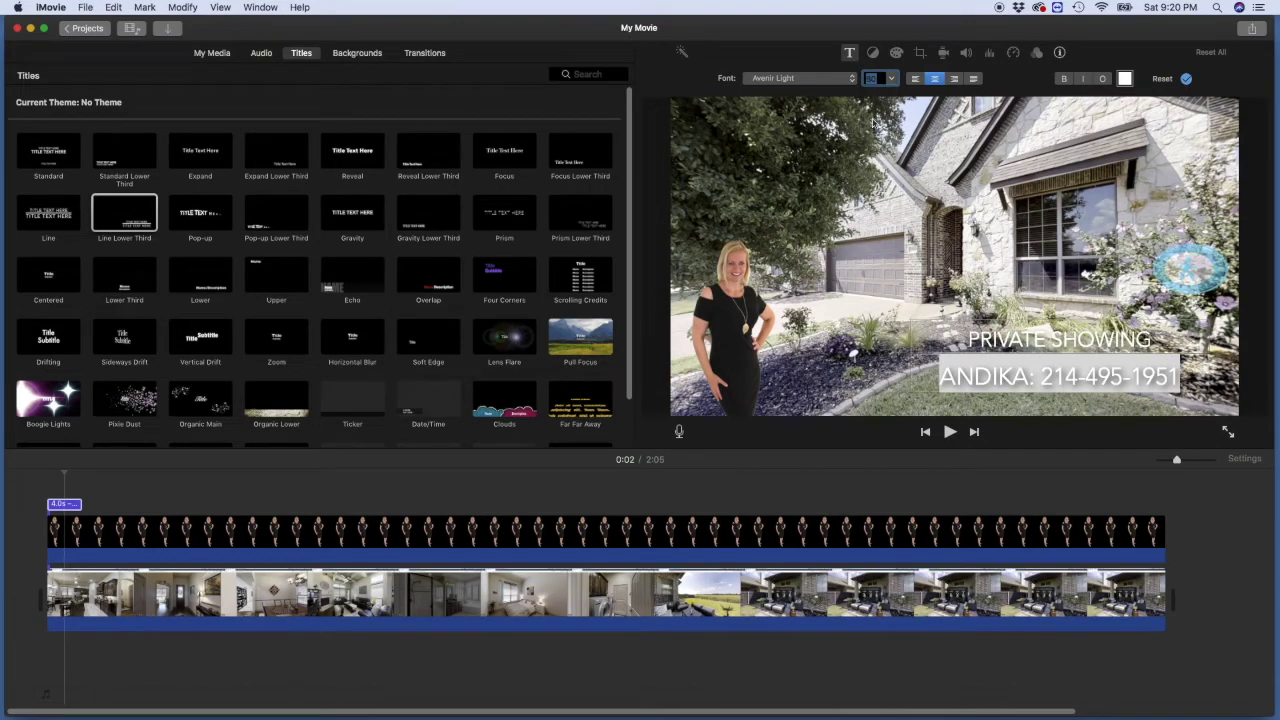
click(951, 383)
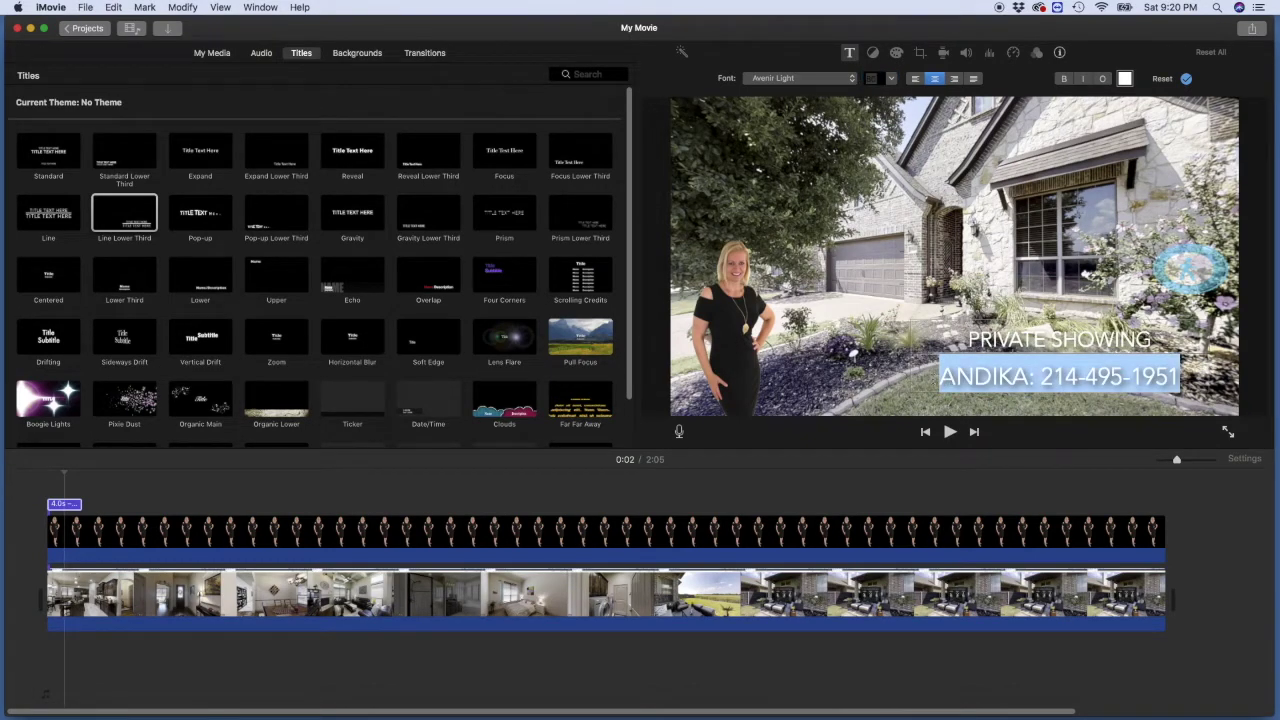
click(939, 376)
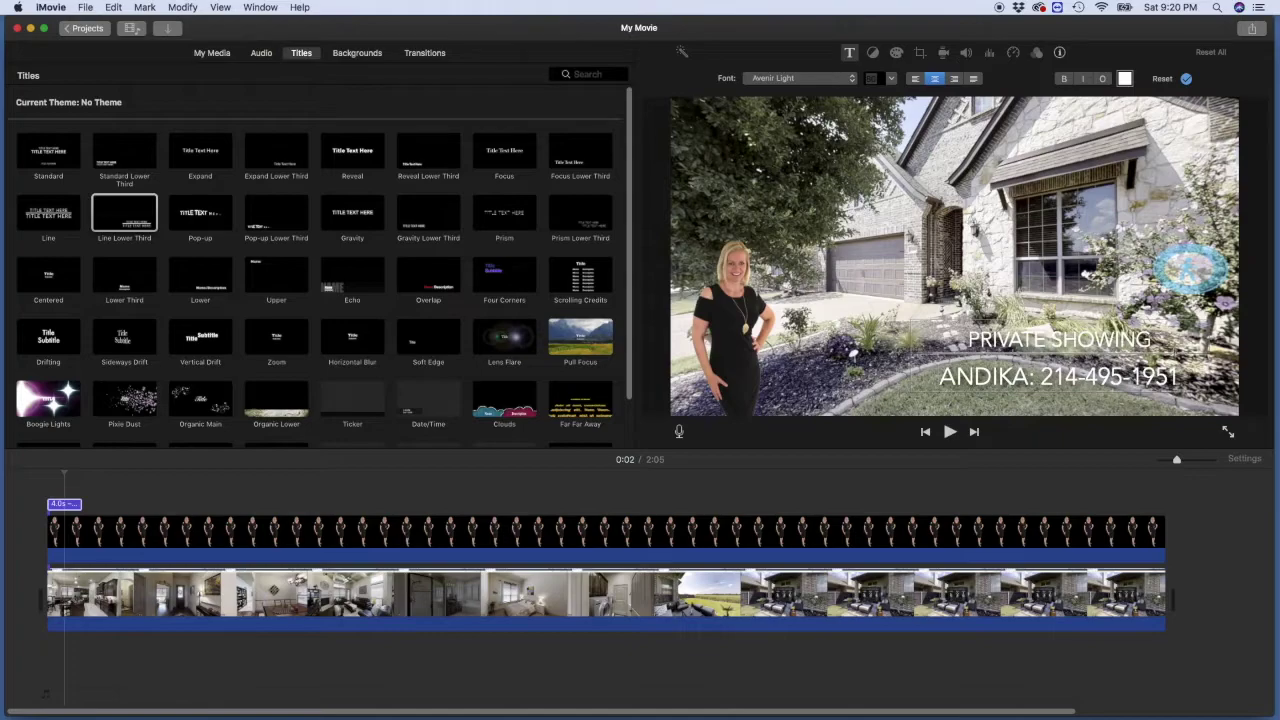
click(905, 383)
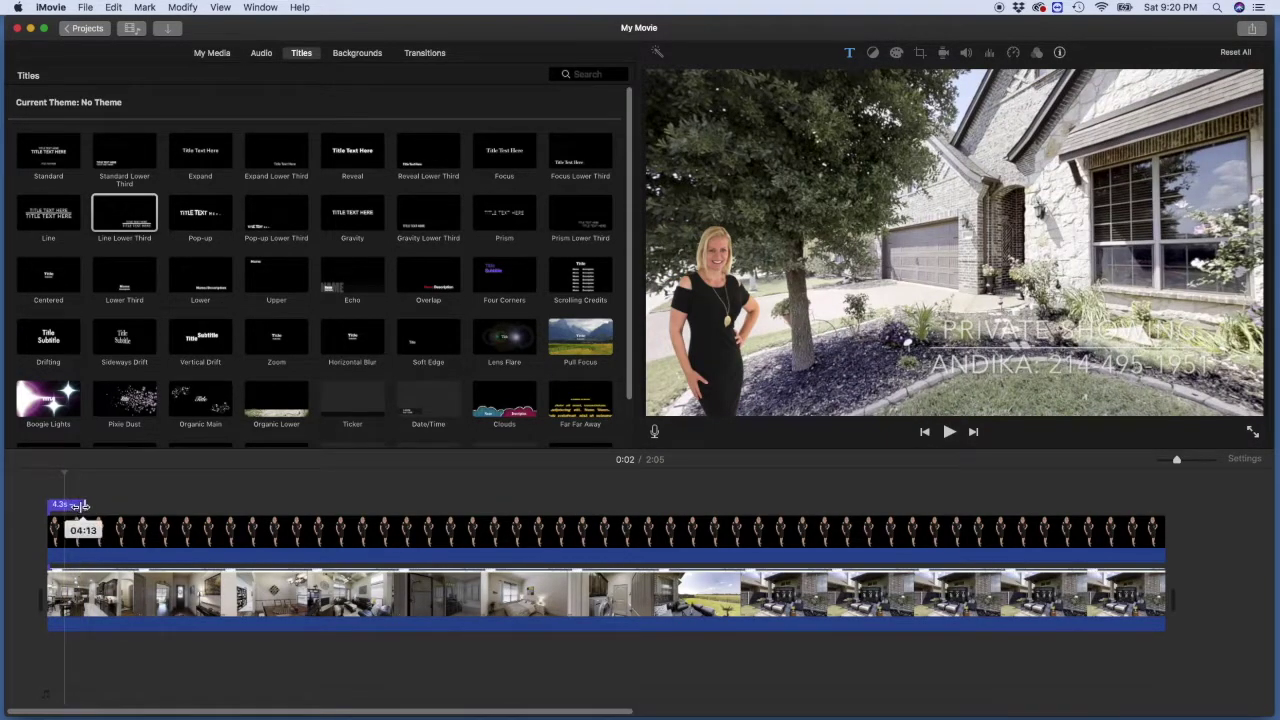
Step: Stretch the PRIVATE SHOWING title clip out to the end of the timeline
drag(80, 504, 1168, 514)
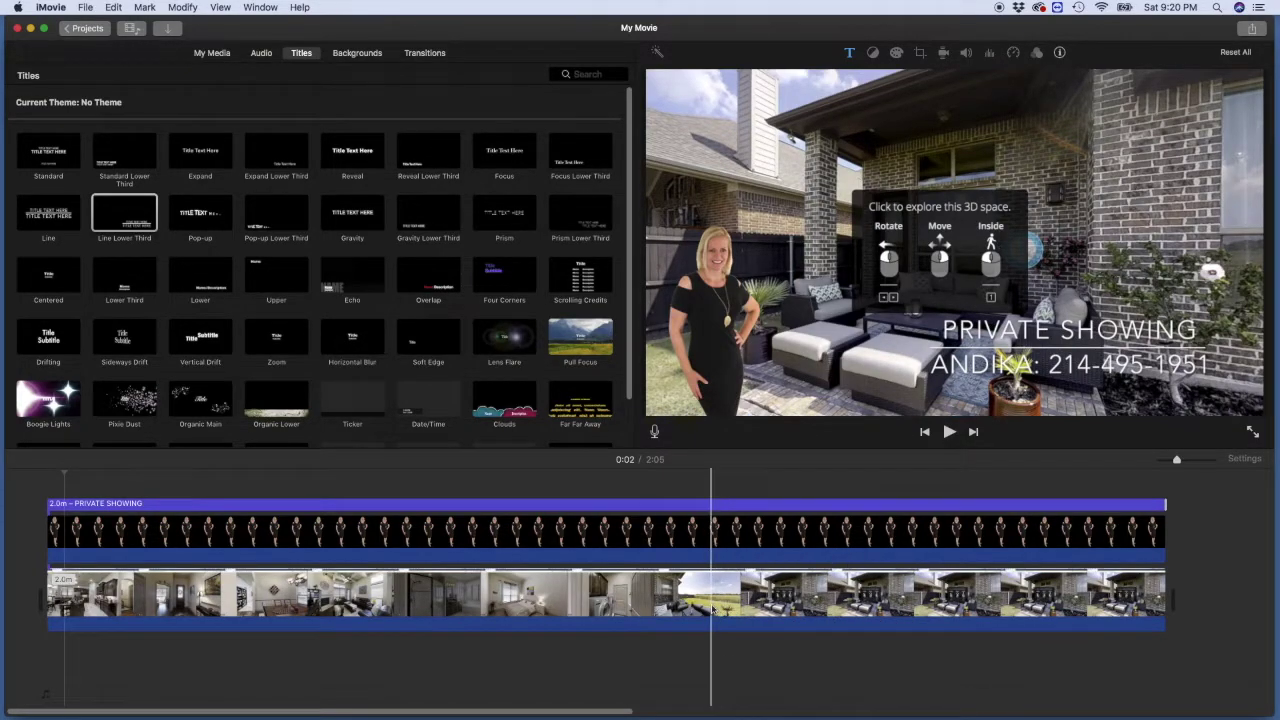
Step: Split the background tour clip at 1:10 and delete the footage after it
click(672, 606)
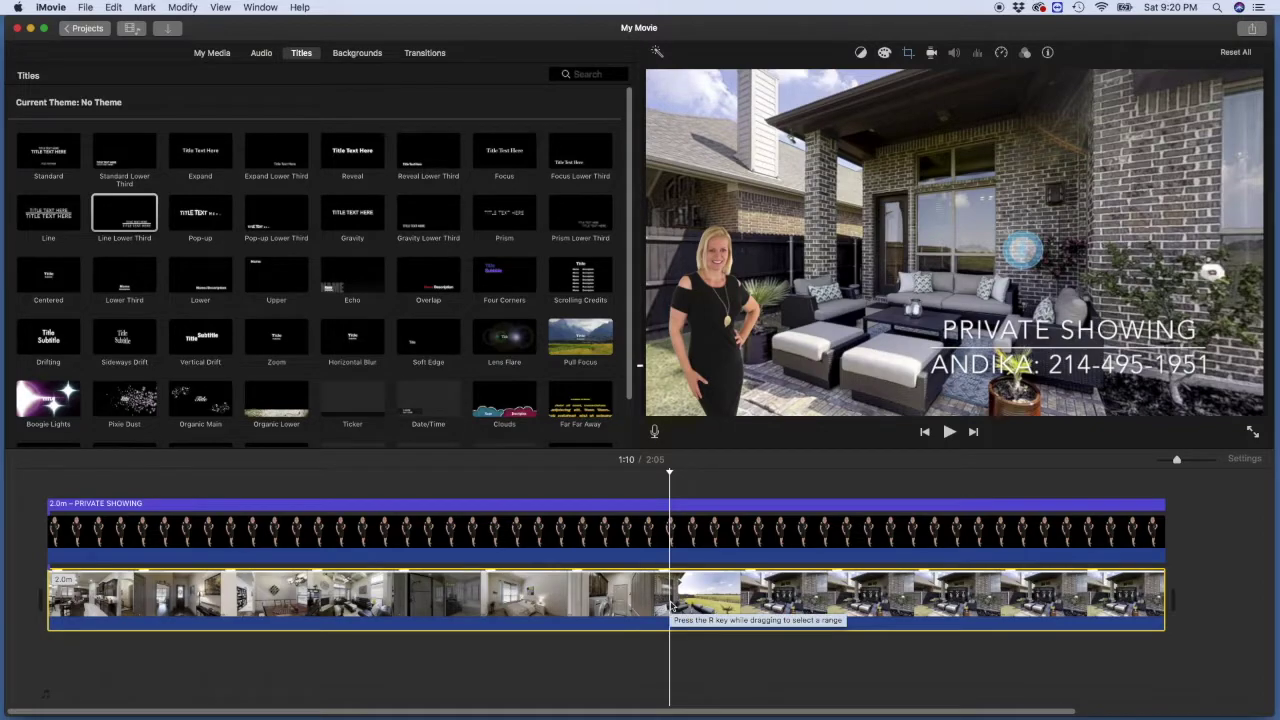
key(super+b)
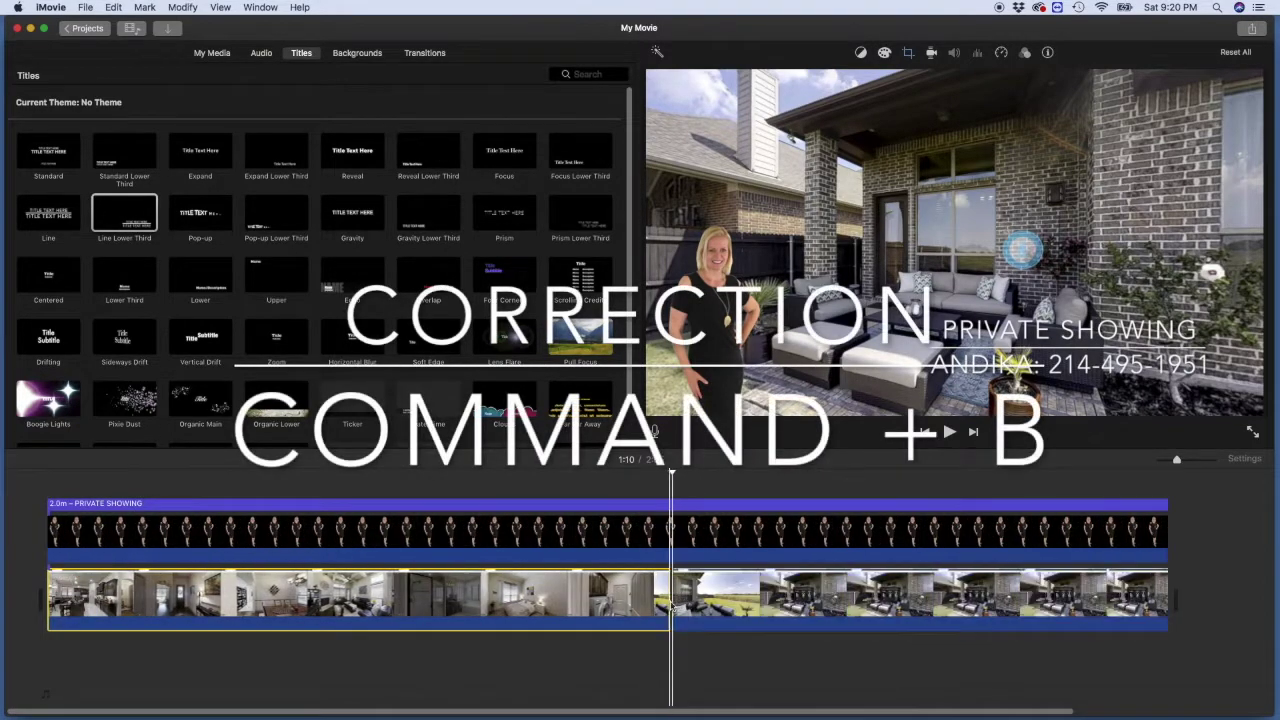
click(778, 615)
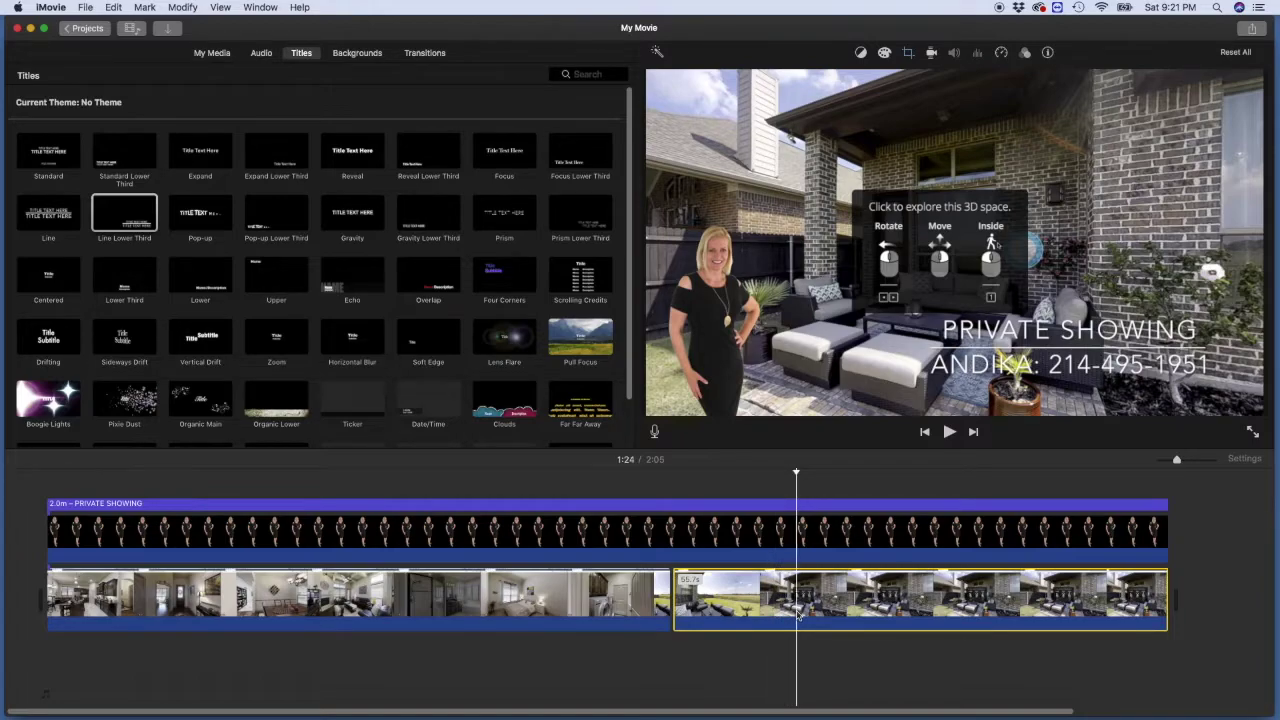
key(Delete)
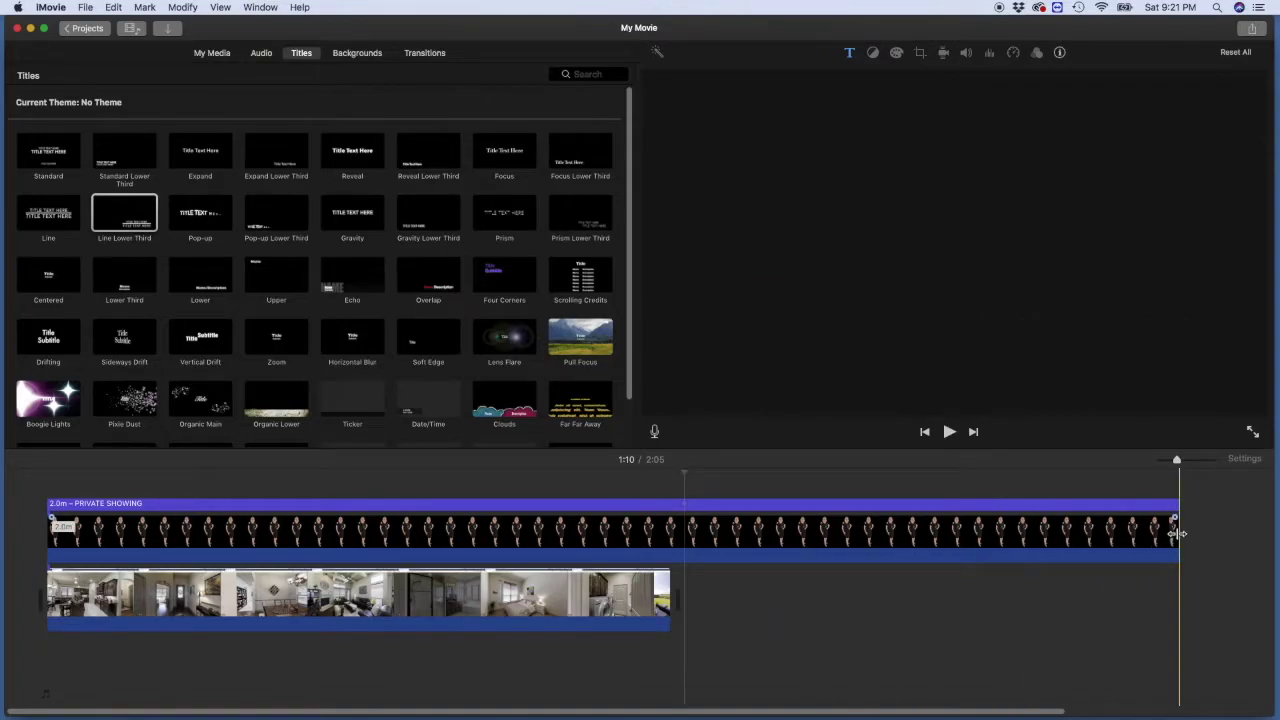
Step: Trim the presenter overlay and title to end at 1:10, then play back to check
drag(1177, 533, 670, 533)
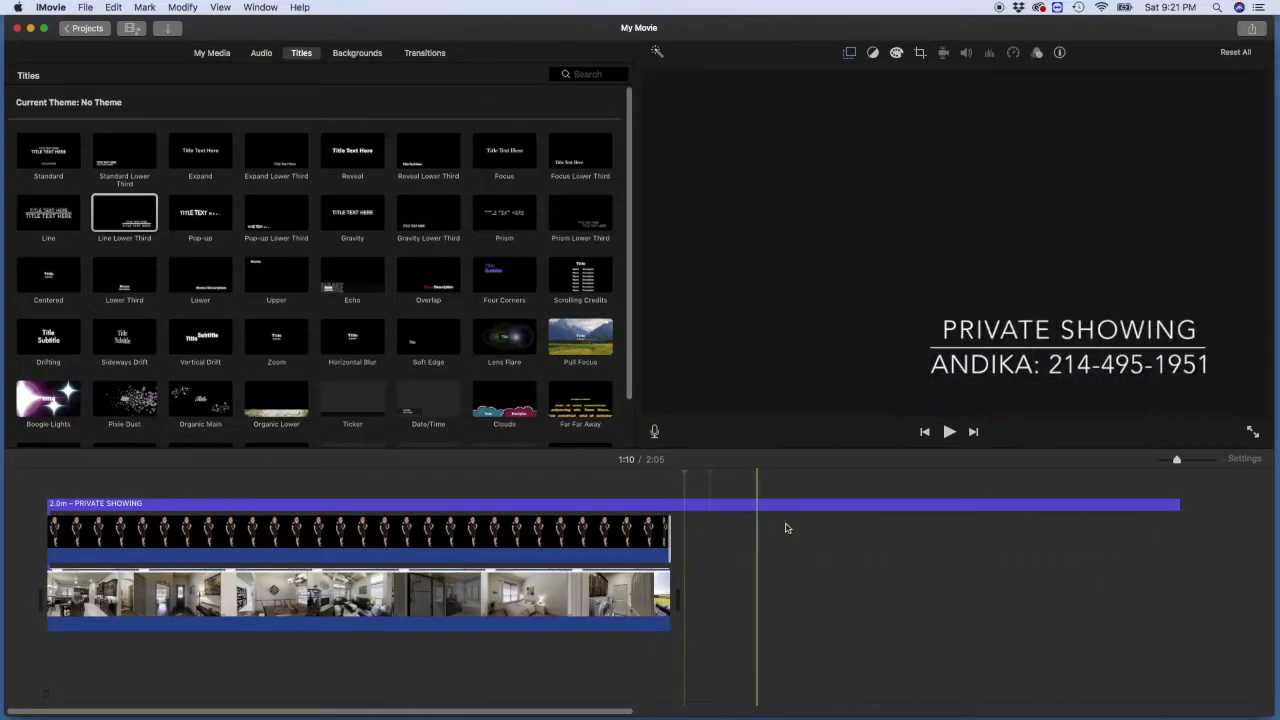
drag(1177, 504, 669, 505)
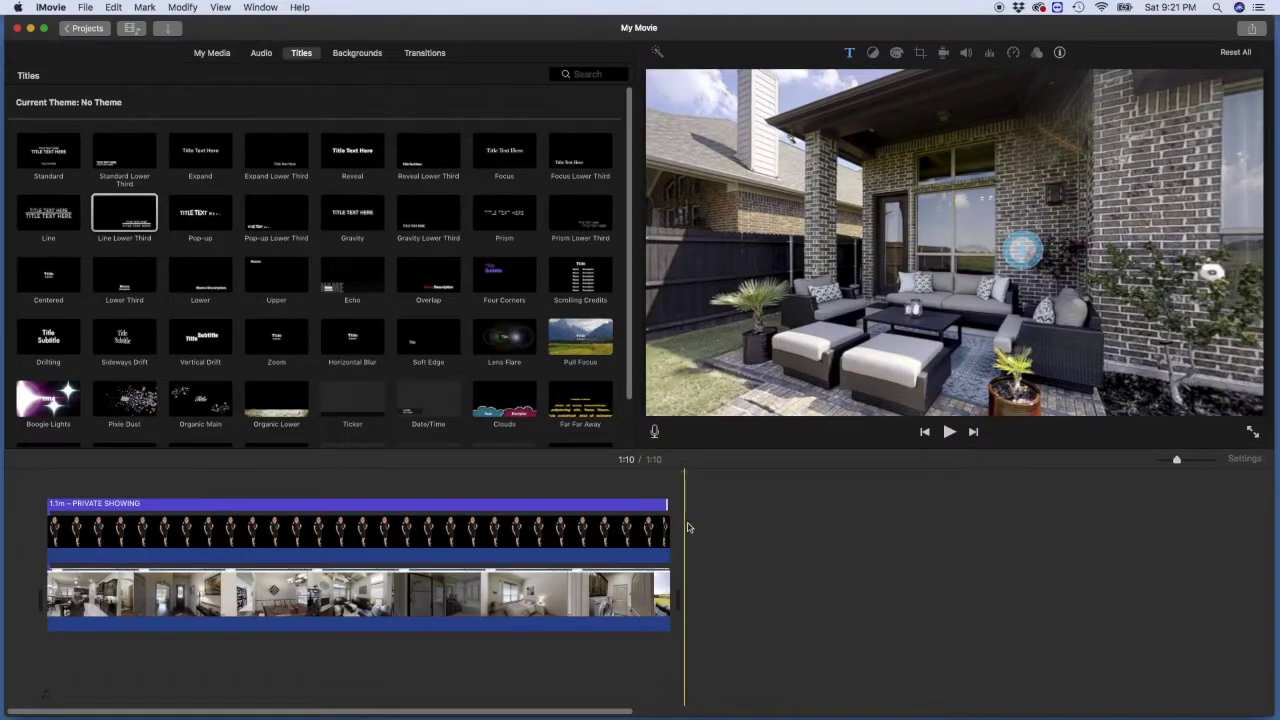
key(space)
Step: Switch to My Media to show the library with the 3d-dunhill event
click(213, 53)
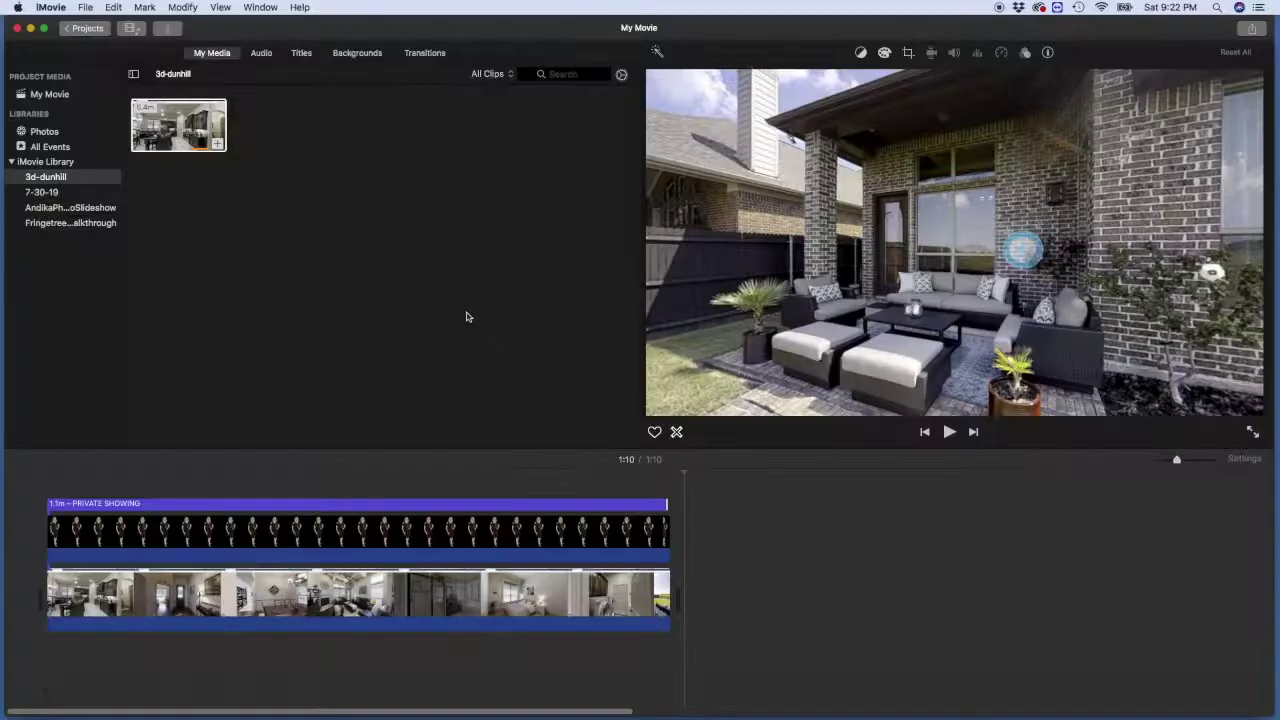
Step: Preview the green Let_s_Go_Home music clip in the Fringetree-walkthrough event
click(276, 500)
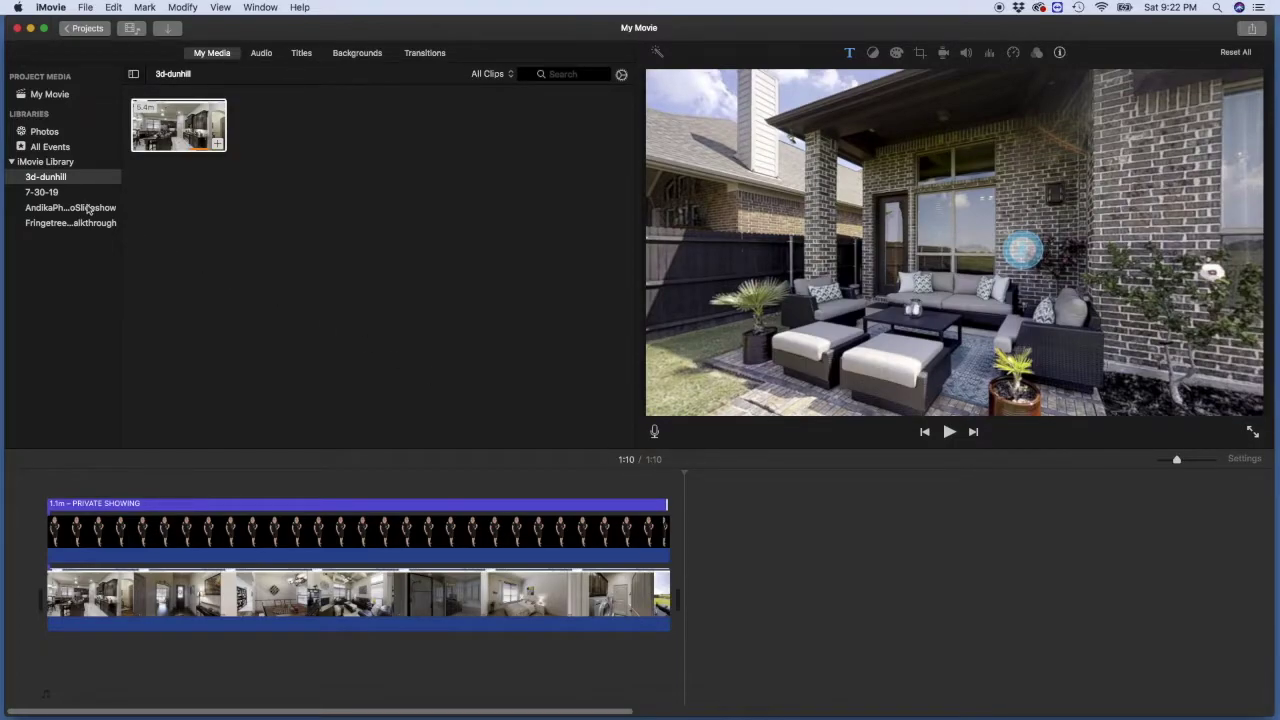
click(90, 222)
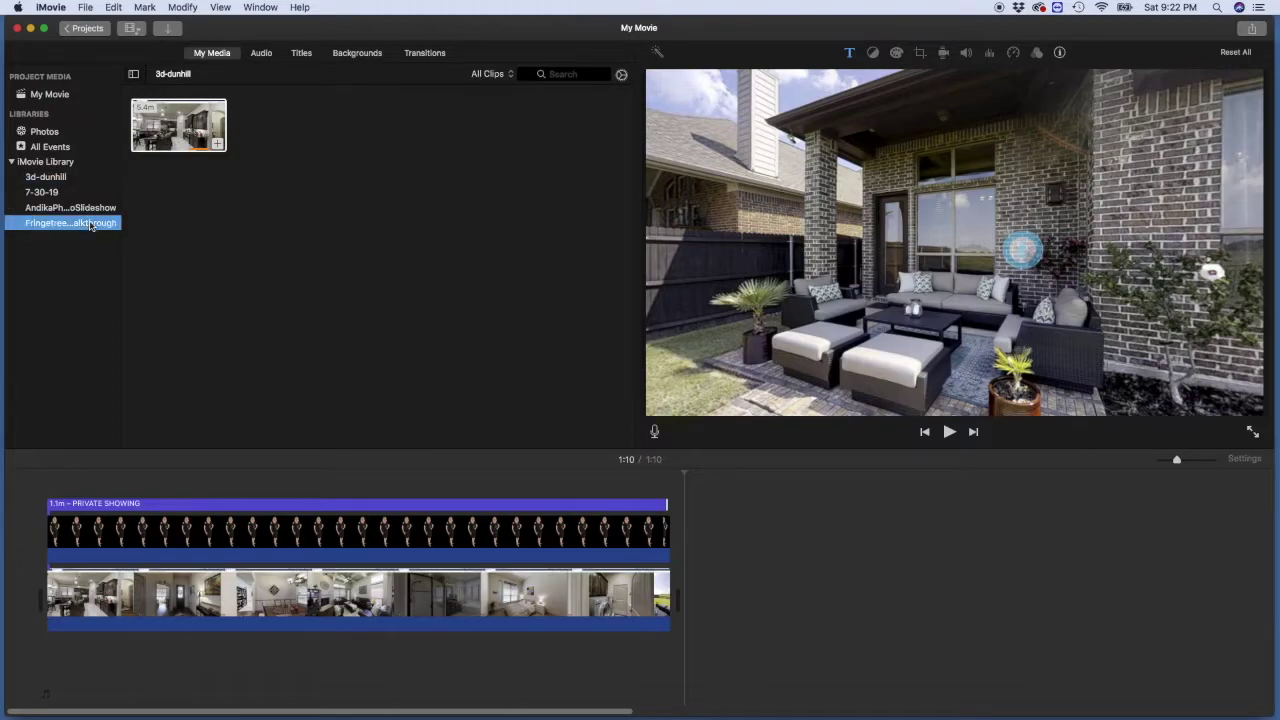
click(142, 128)
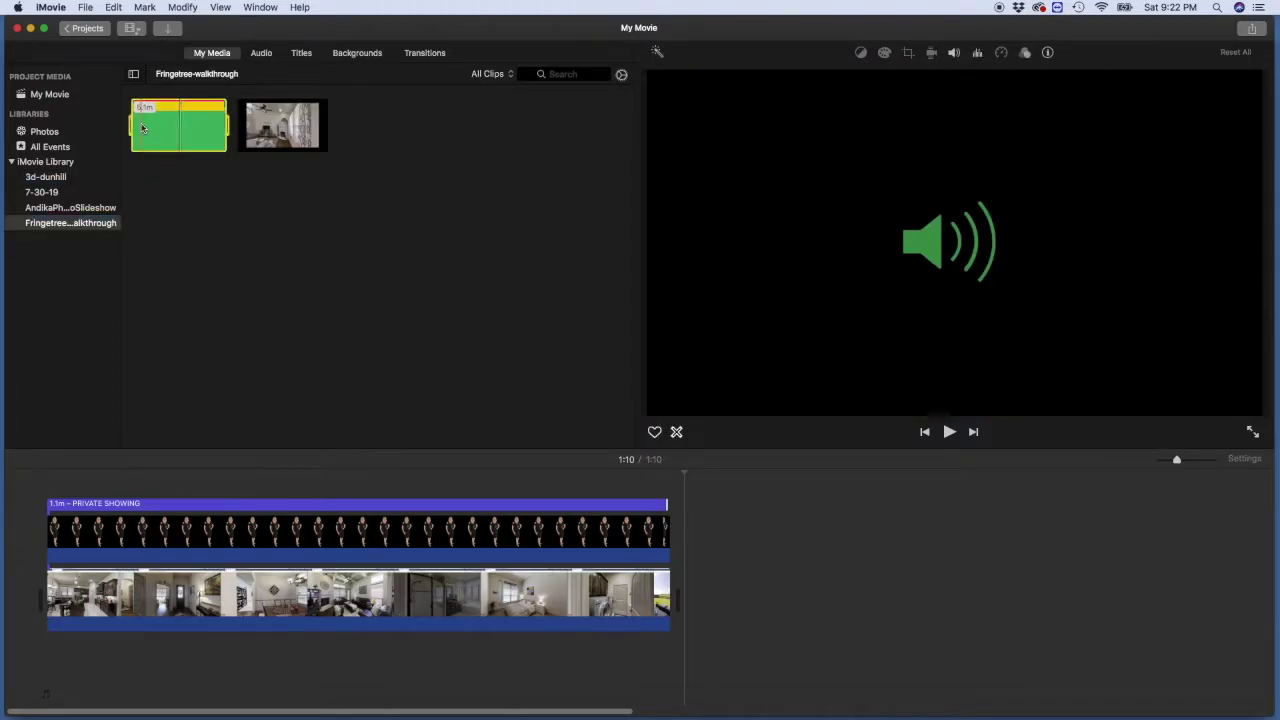
click(1006, 503)
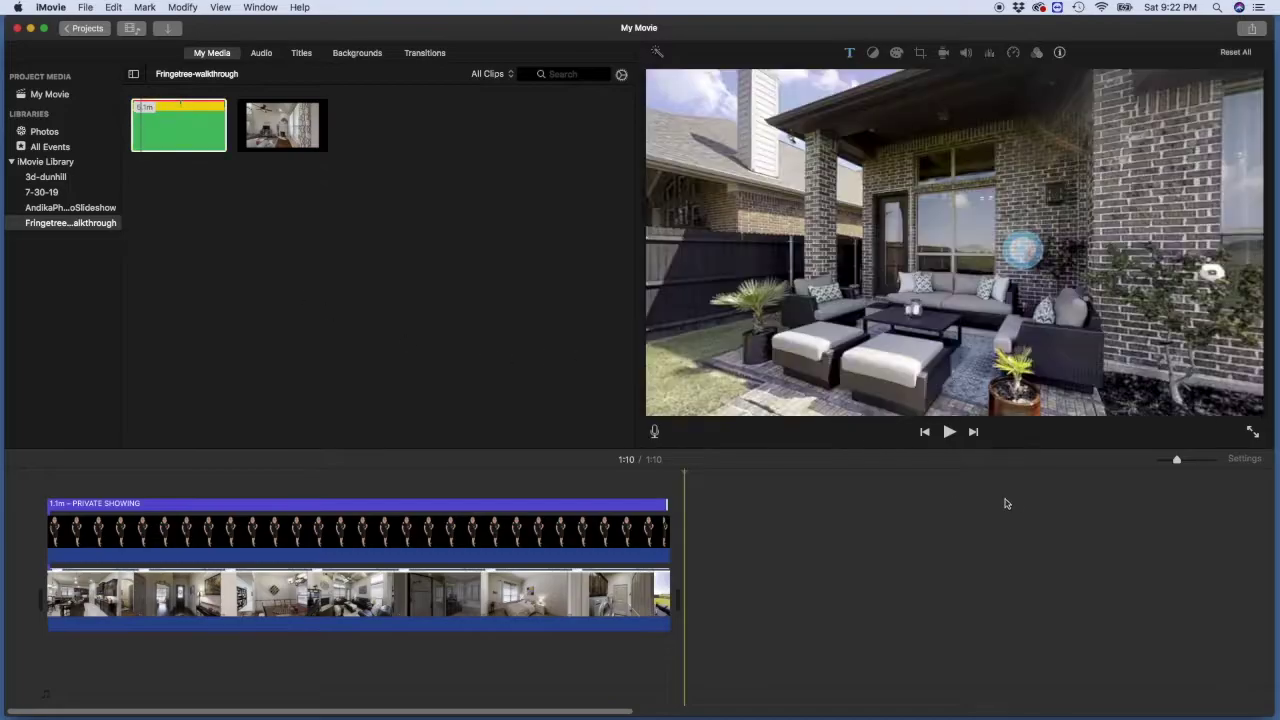
click(198, 147)
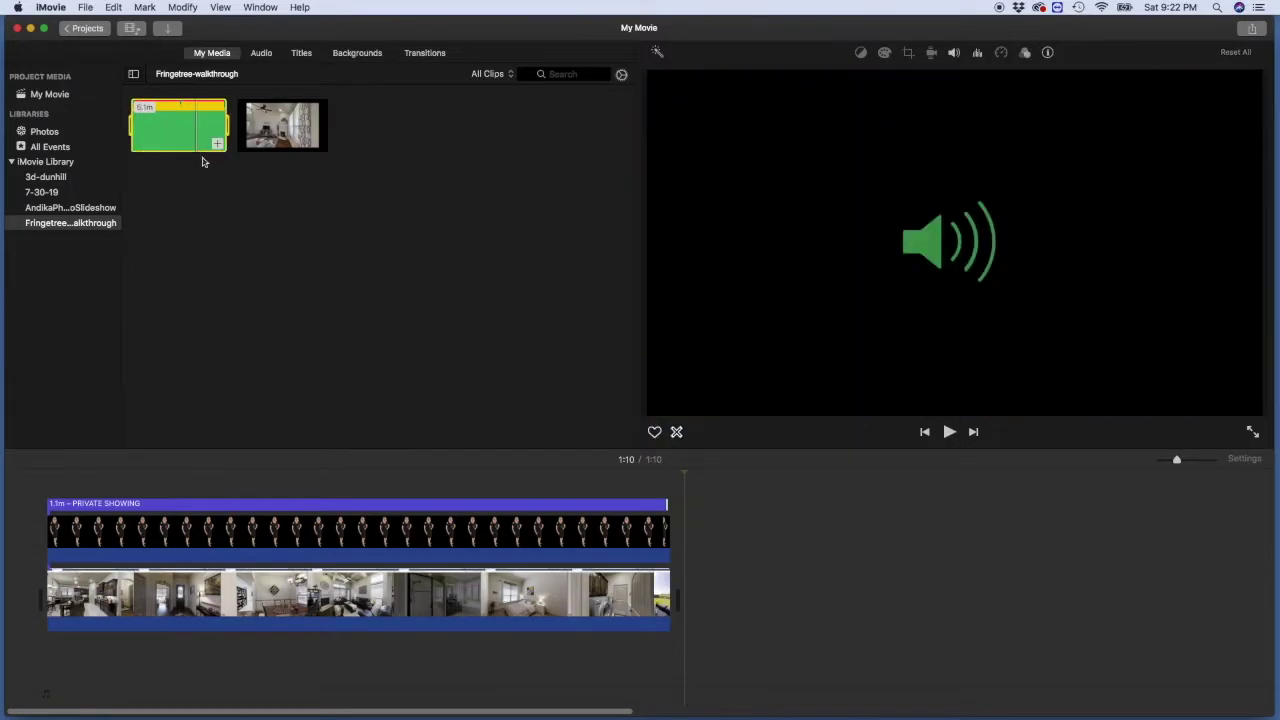
click(948, 431)
click(948, 431)
Step: Add Let_s_Go_Home beneath the video and play from 0:39 to check it
drag(165, 139, 49, 690)
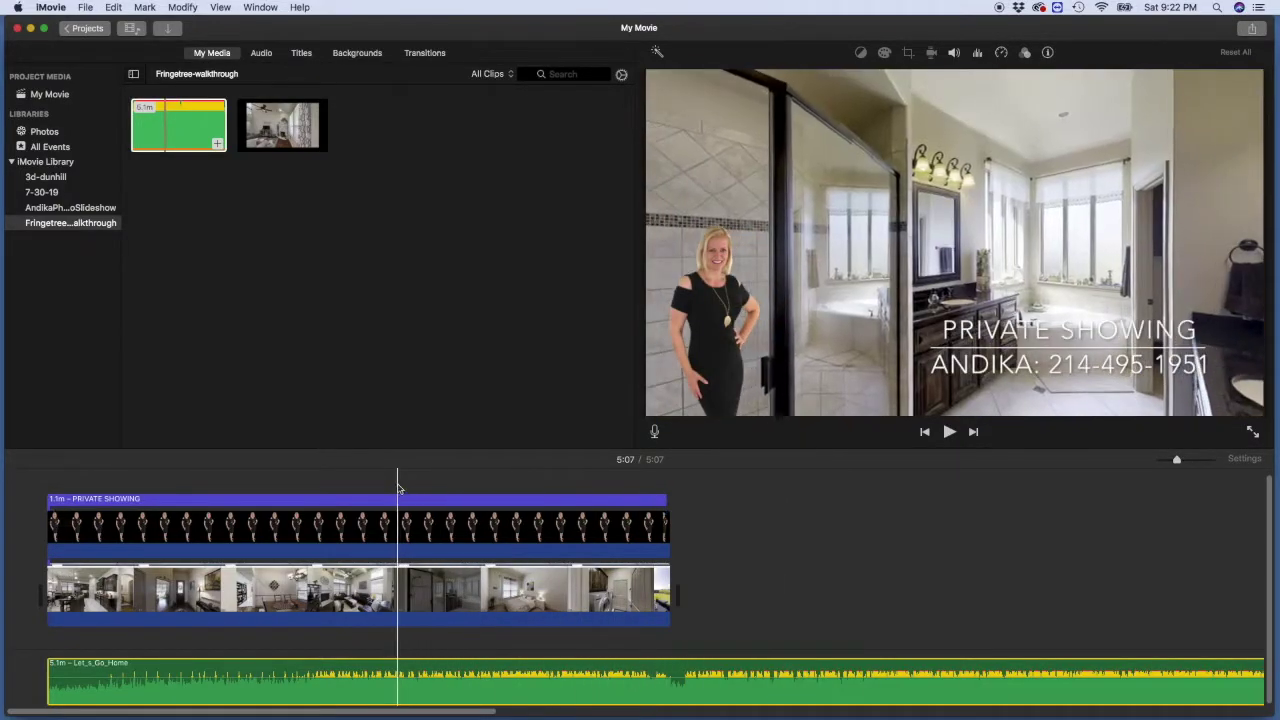
click(398, 487)
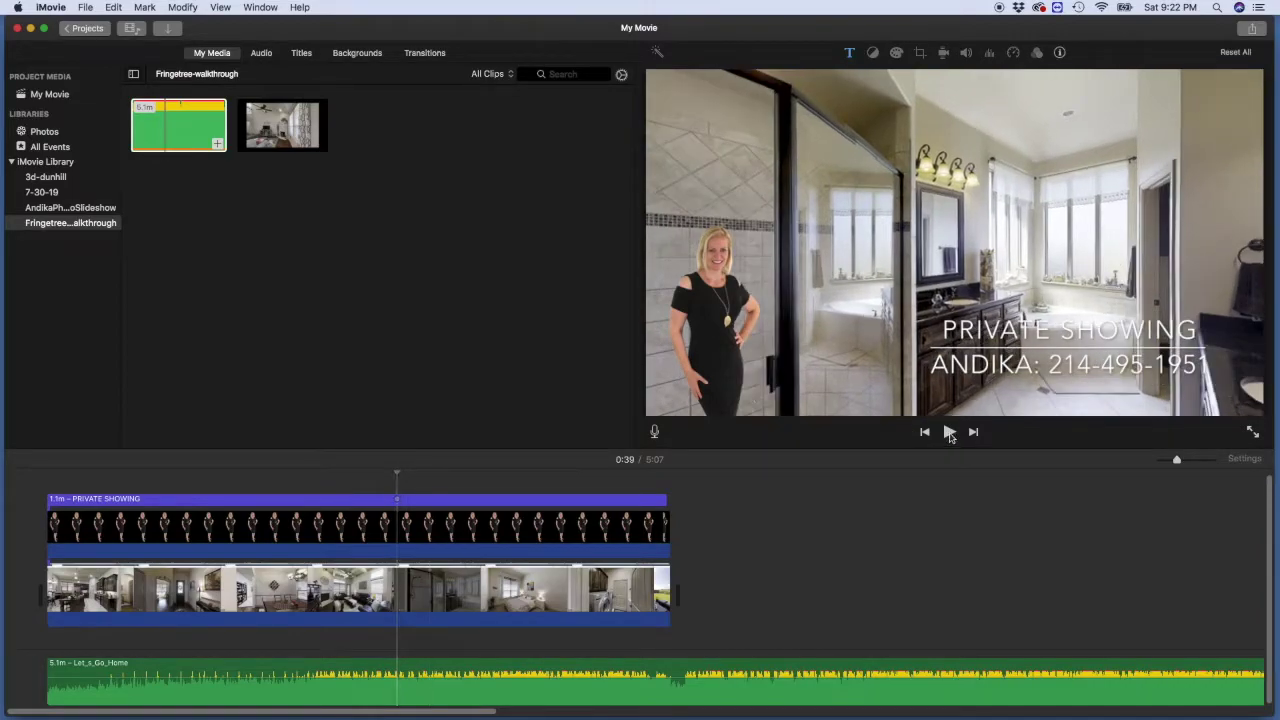
click(949, 433)
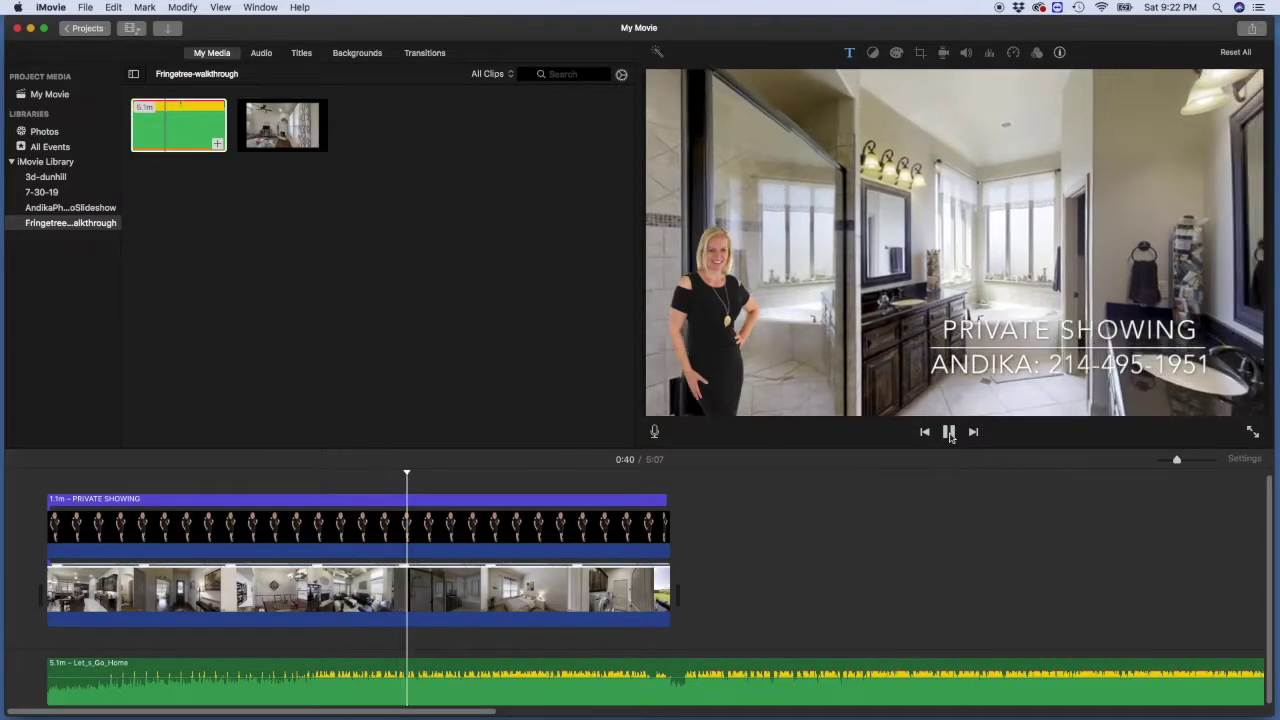
click(949, 432)
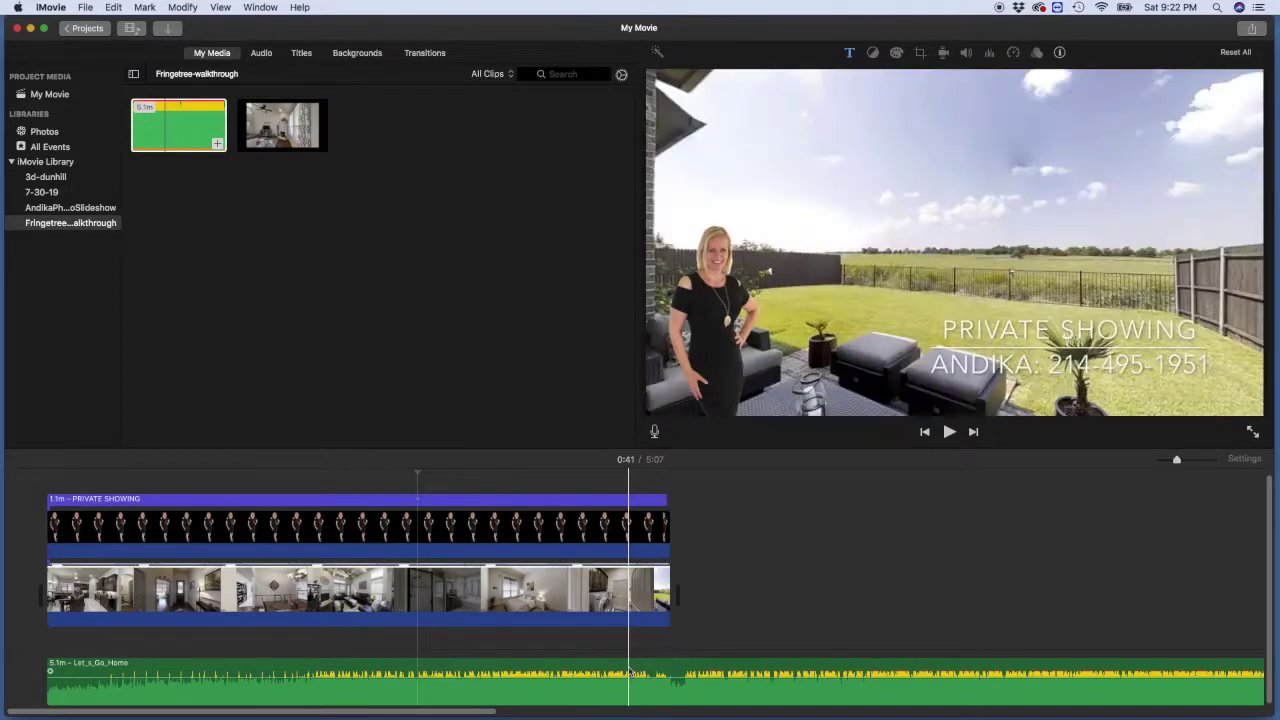
Step: Split the music at 1:10 and delete the part running past the video's end
click(686, 672)
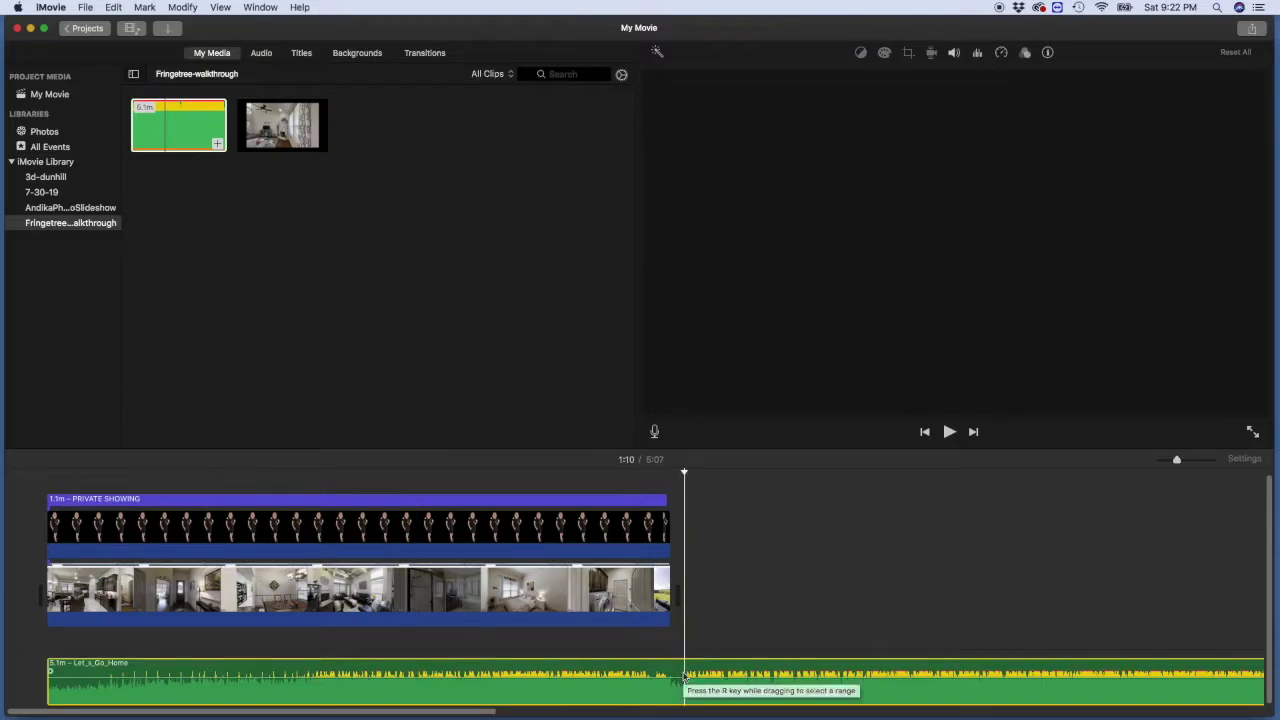
key(super+b)
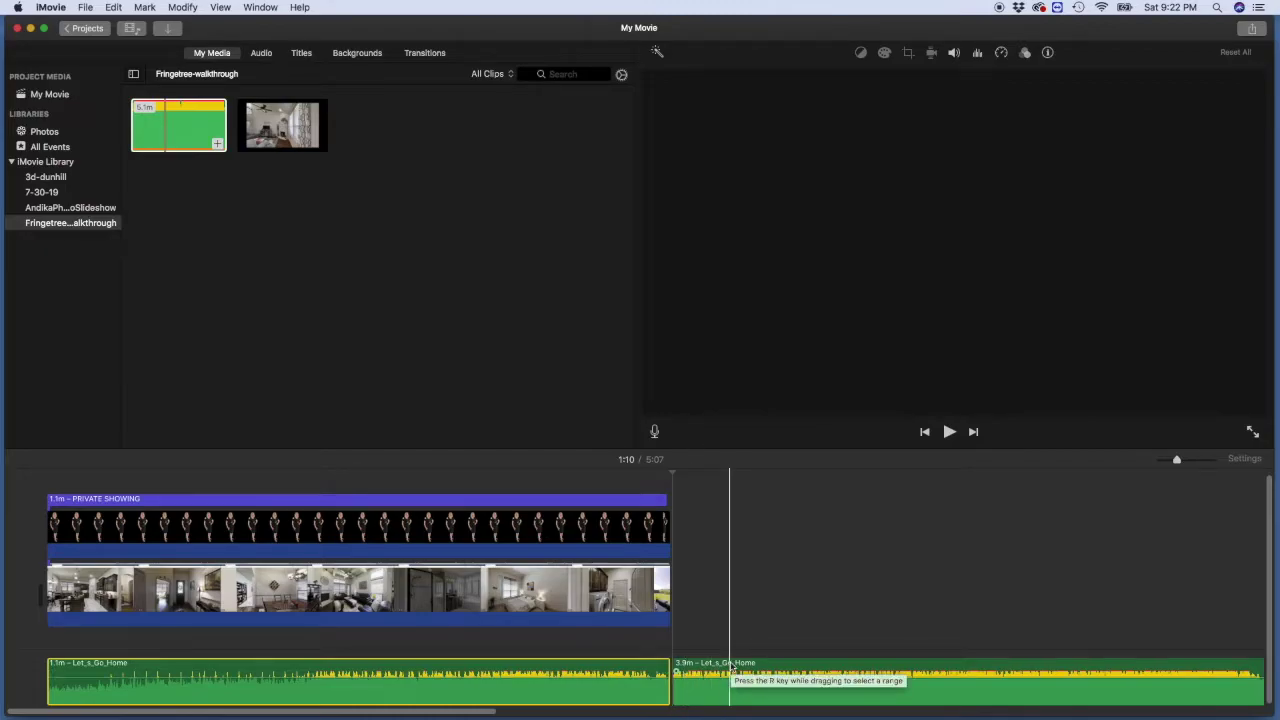
click(736, 668)
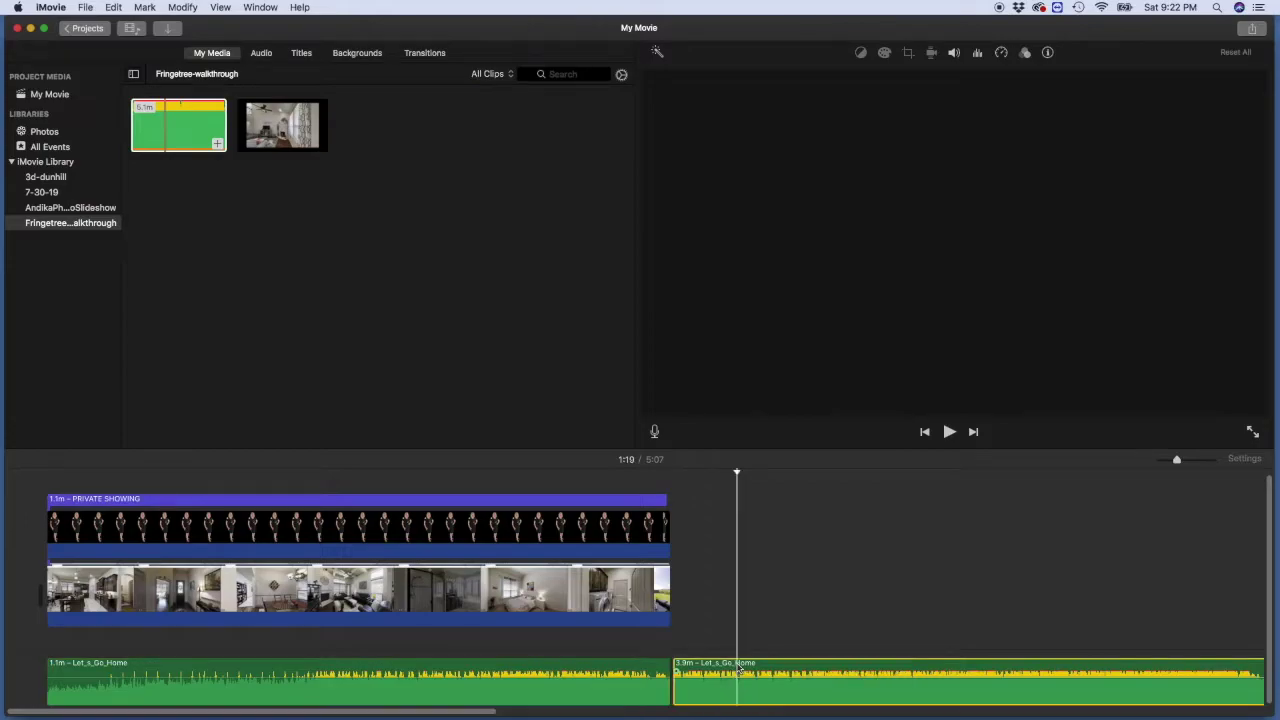
key(Delete)
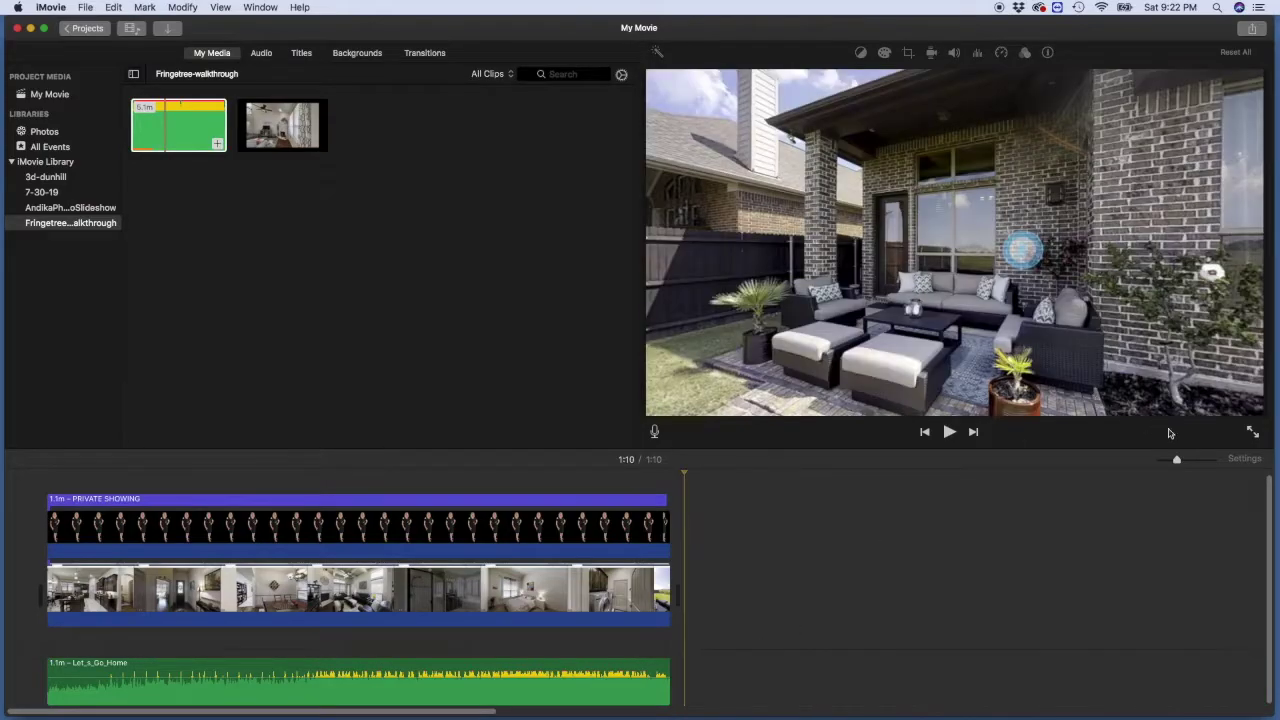
Step: Fade out the music's final seconds and play from 1:05 to hear the fade
drag(1178, 459, 1194, 459)
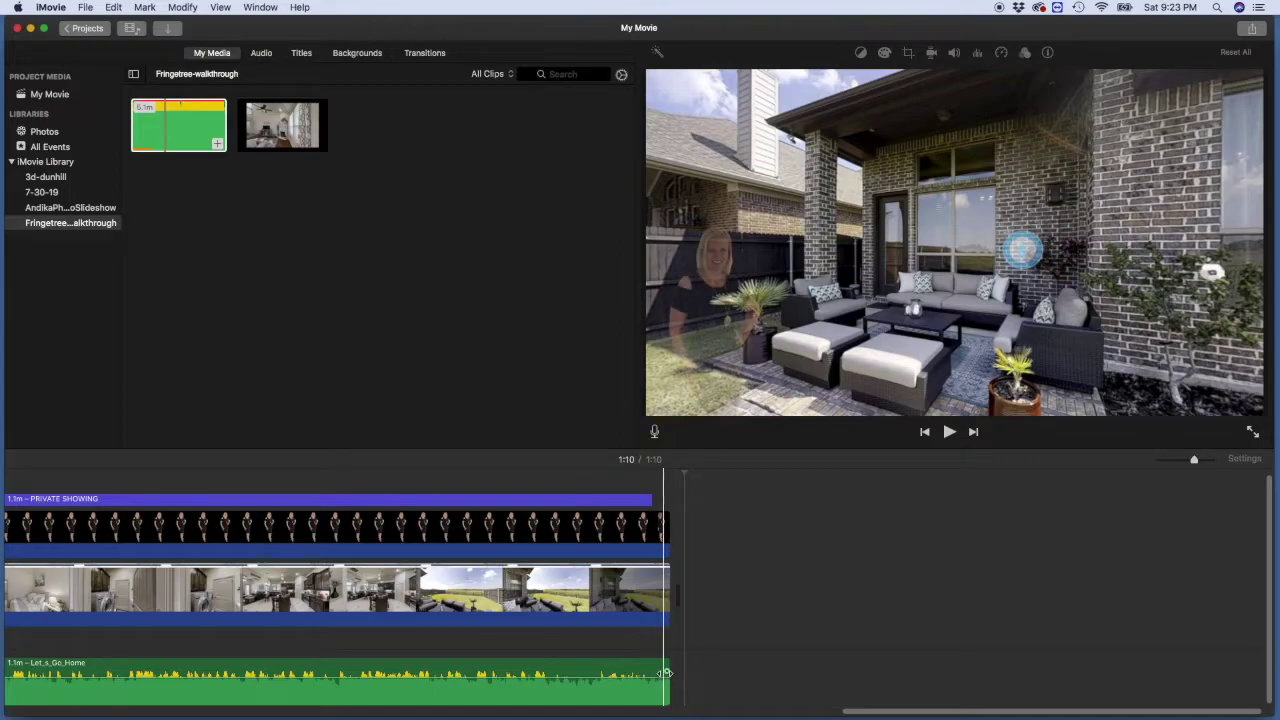
drag(666, 673, 486, 672)
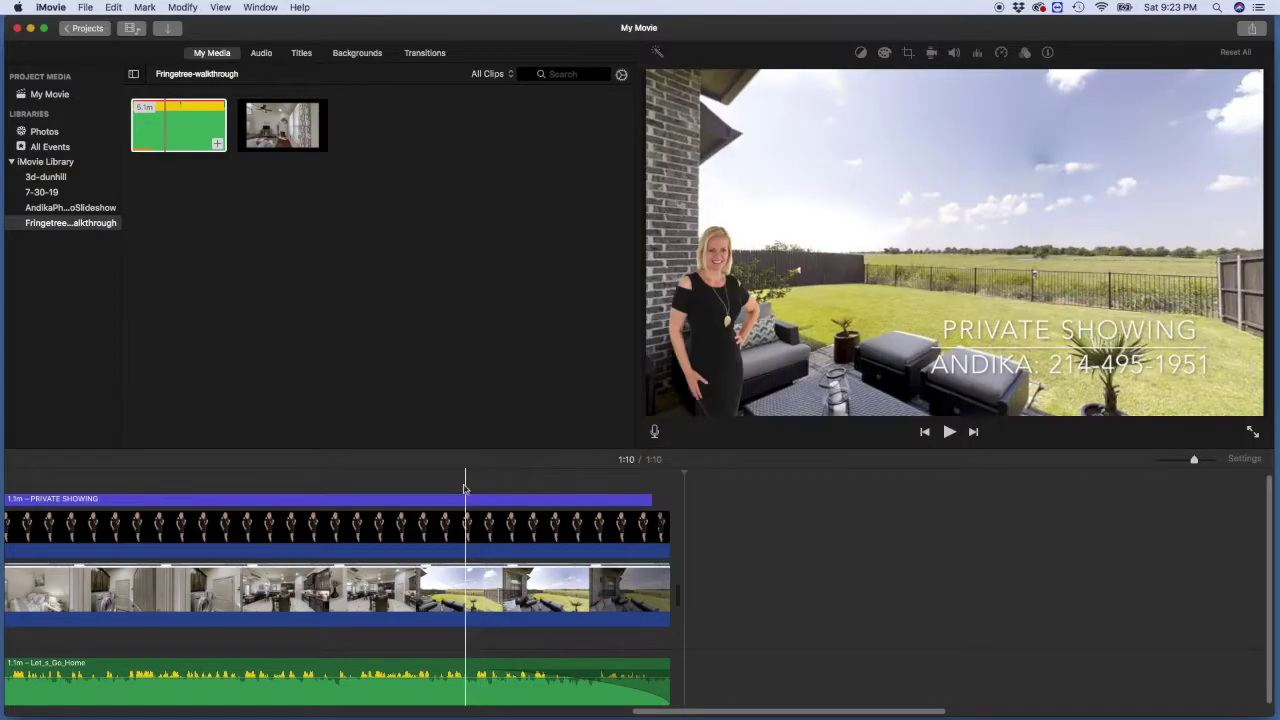
click(477, 472)
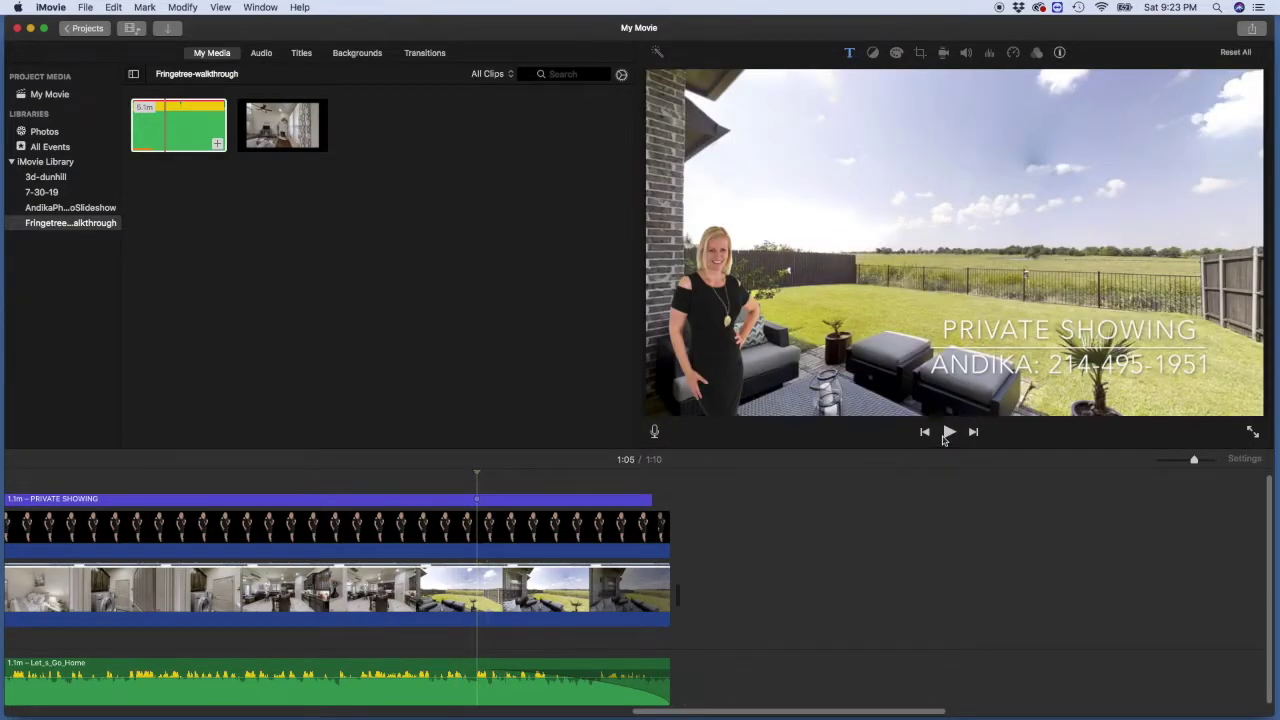
click(947, 436)
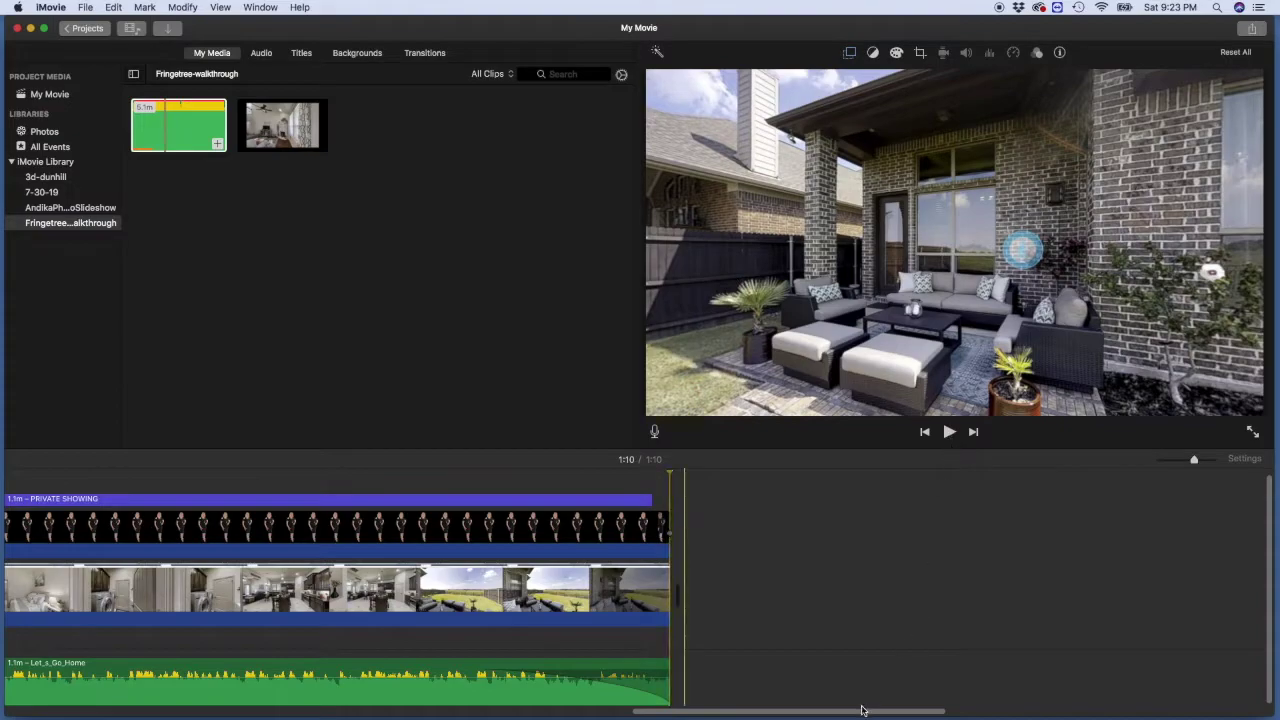
drag(857, 712, 228, 712)
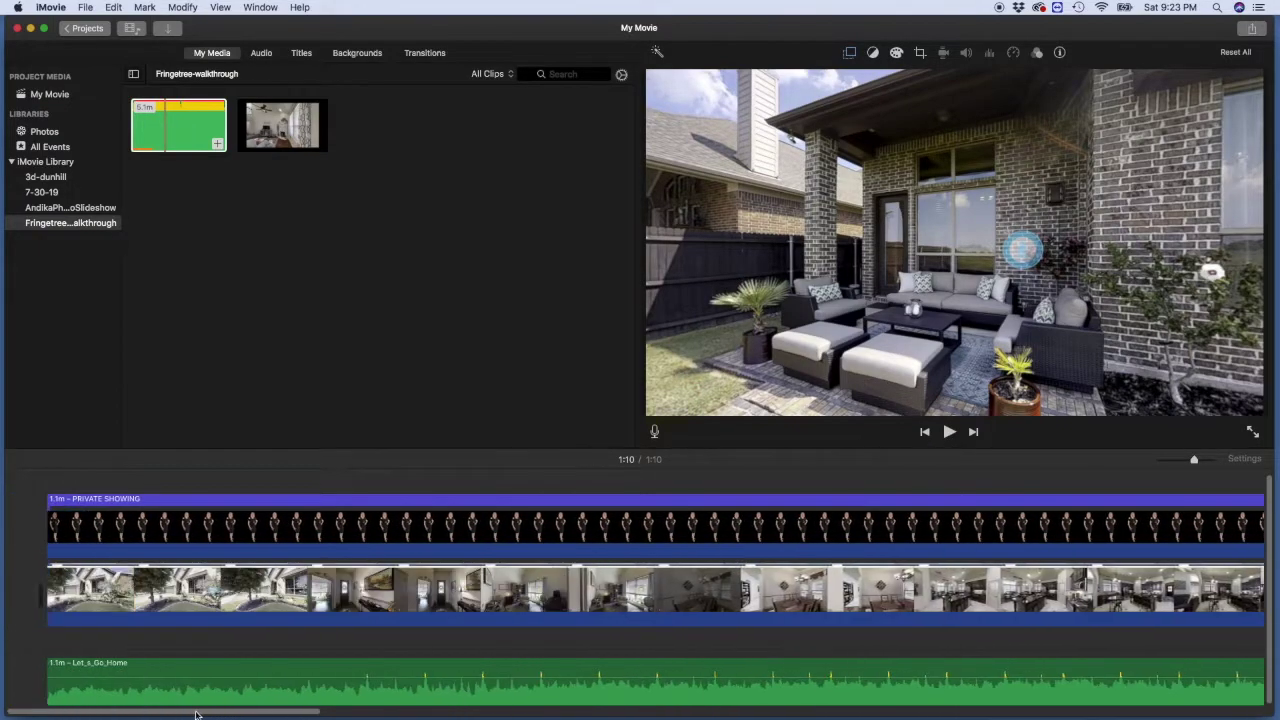
click(226, 668)
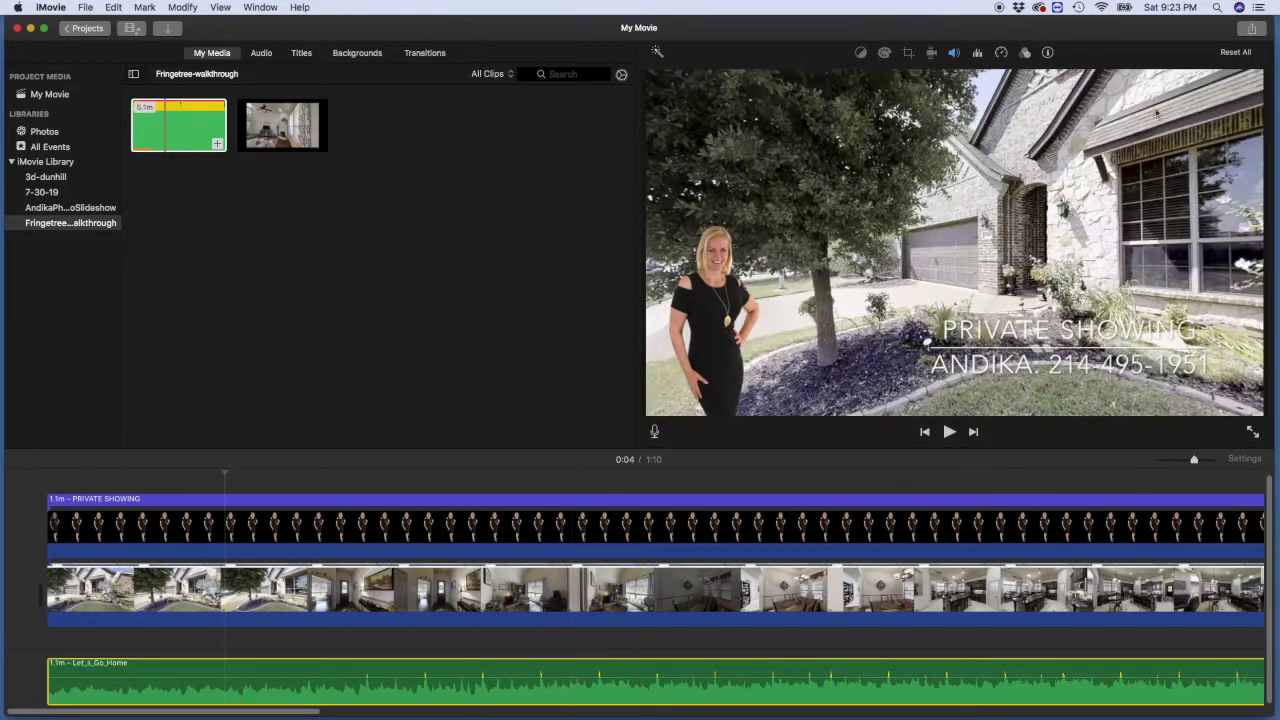
Step: Lower the Let_s_Go_Home music volume to 49%, then return to the 3d-dunhill event
click(978, 53)
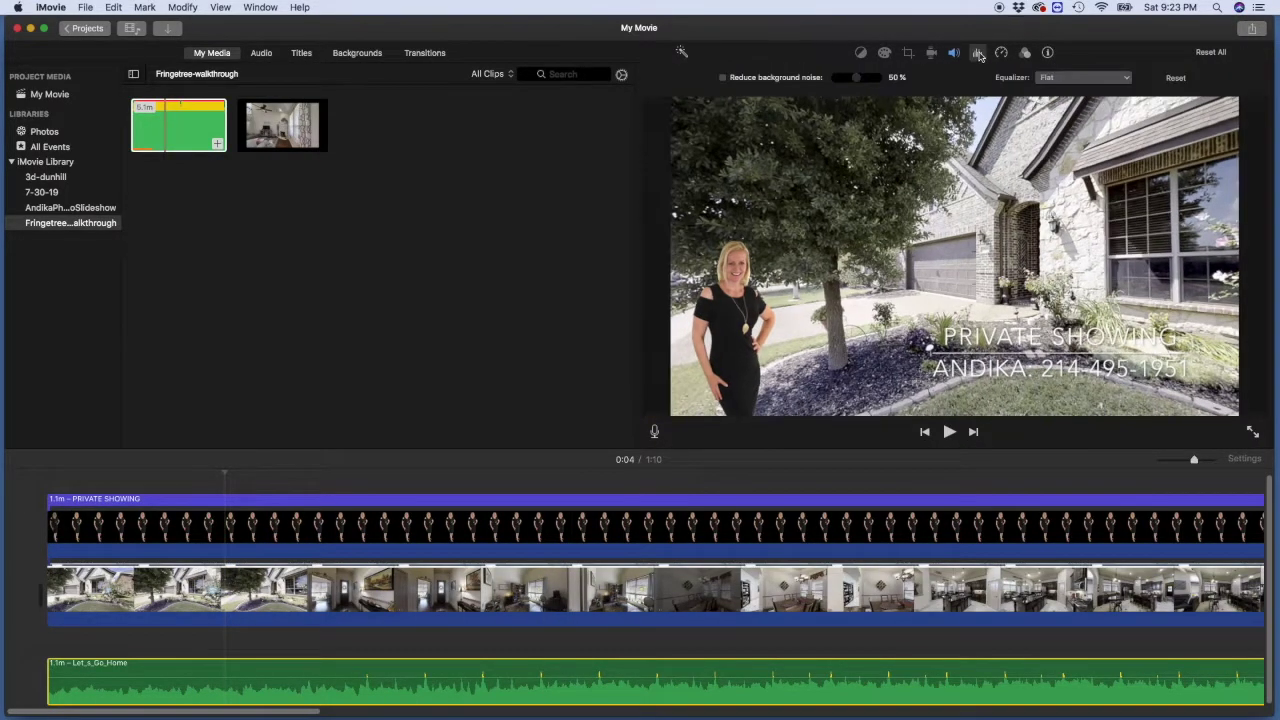
click(954, 53)
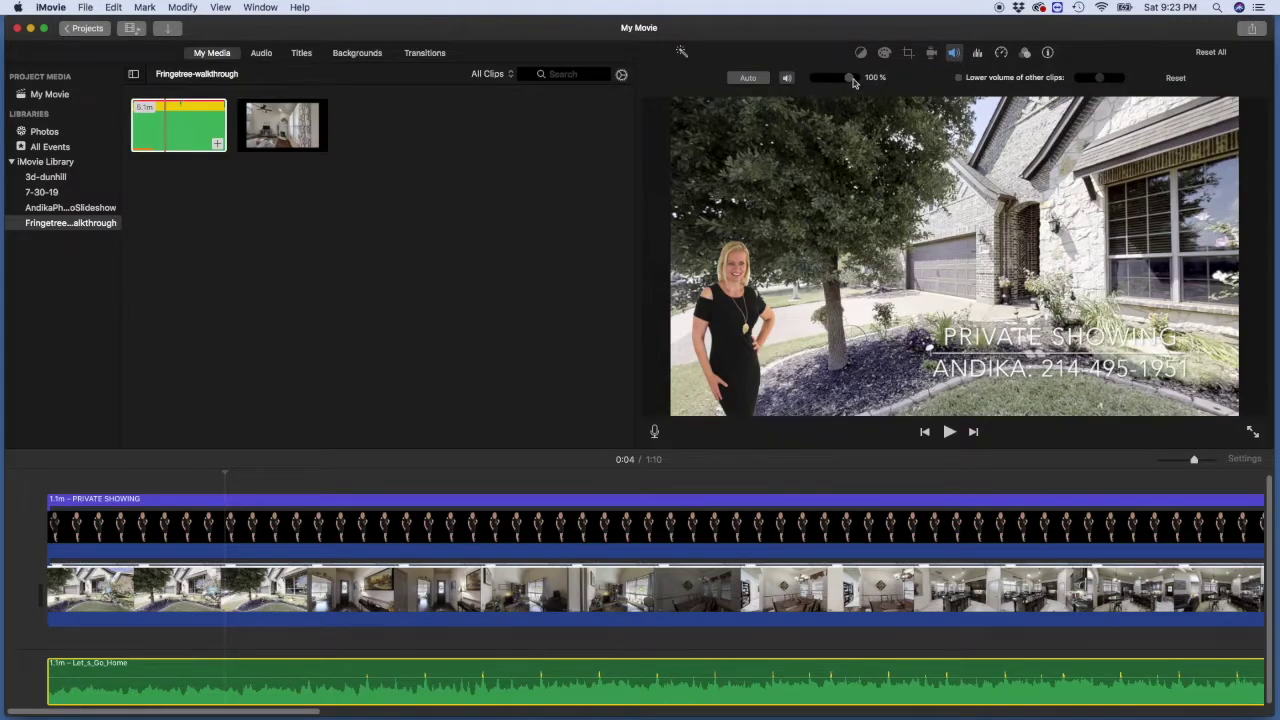
drag(849, 78, 835, 82)
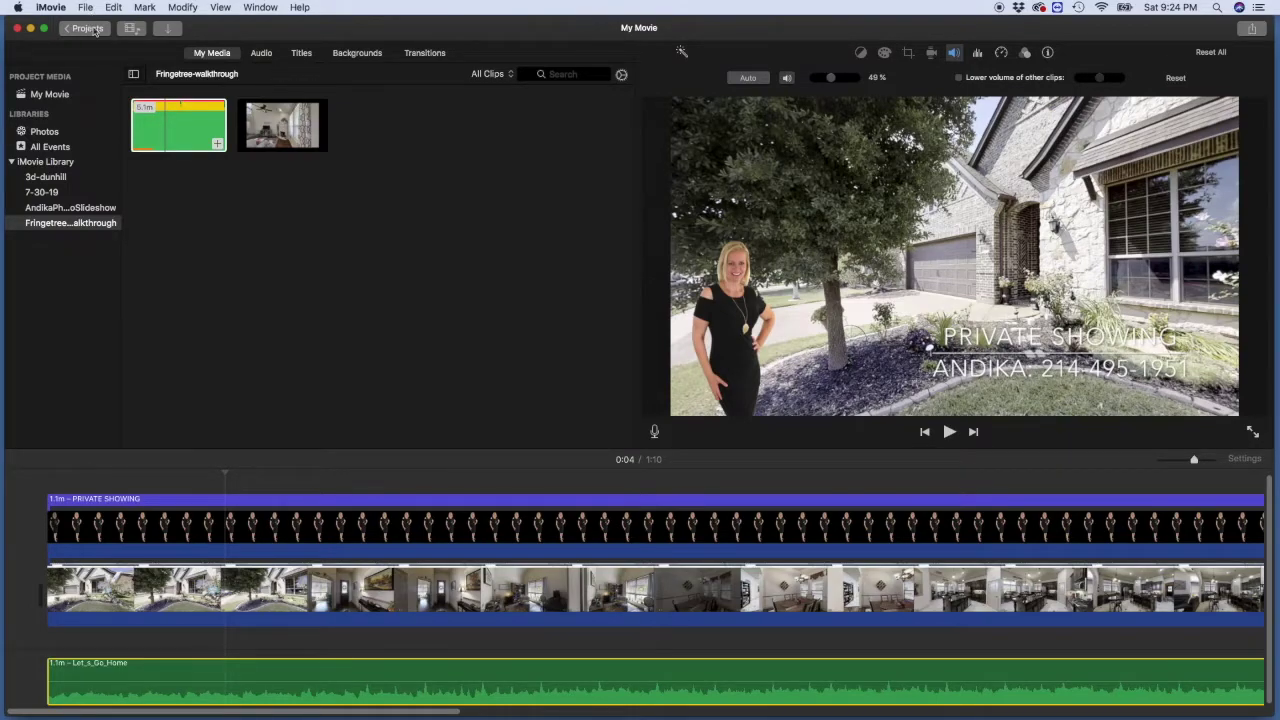
click(48, 177)
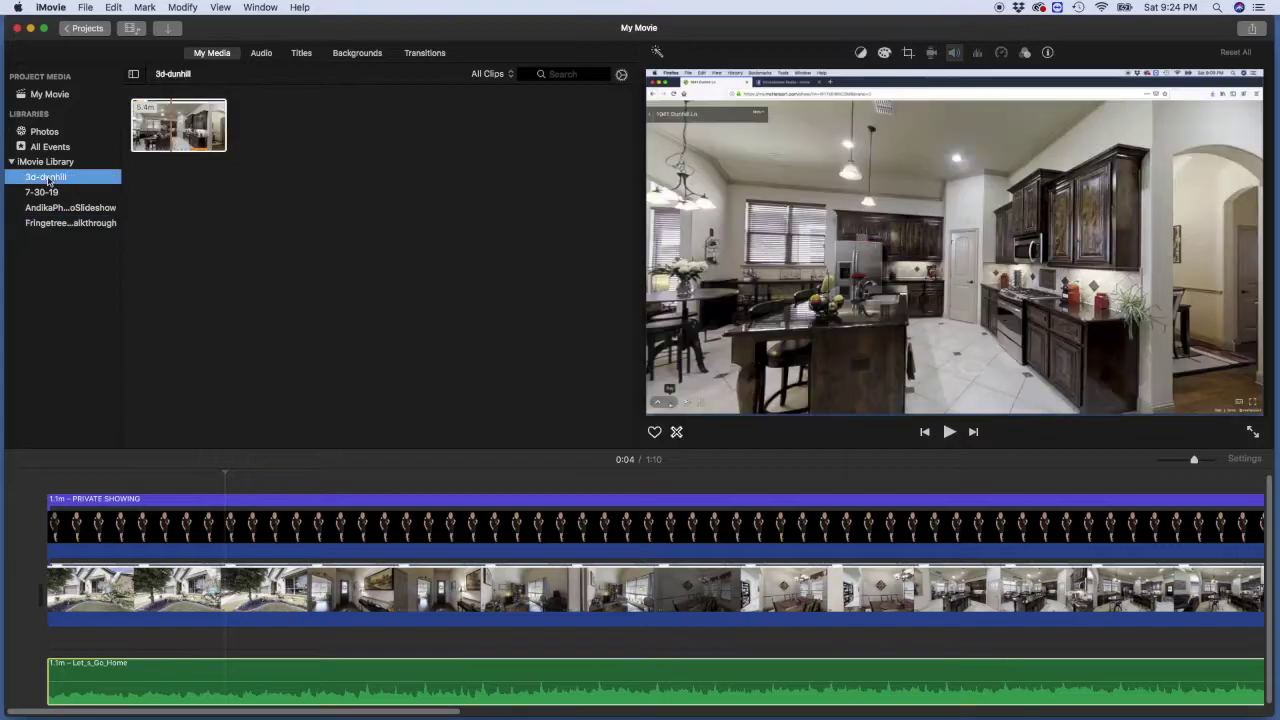
Step: Rename the movie to 3D-dunhill-test from the Projects view, then reopen that project
click(88, 30)
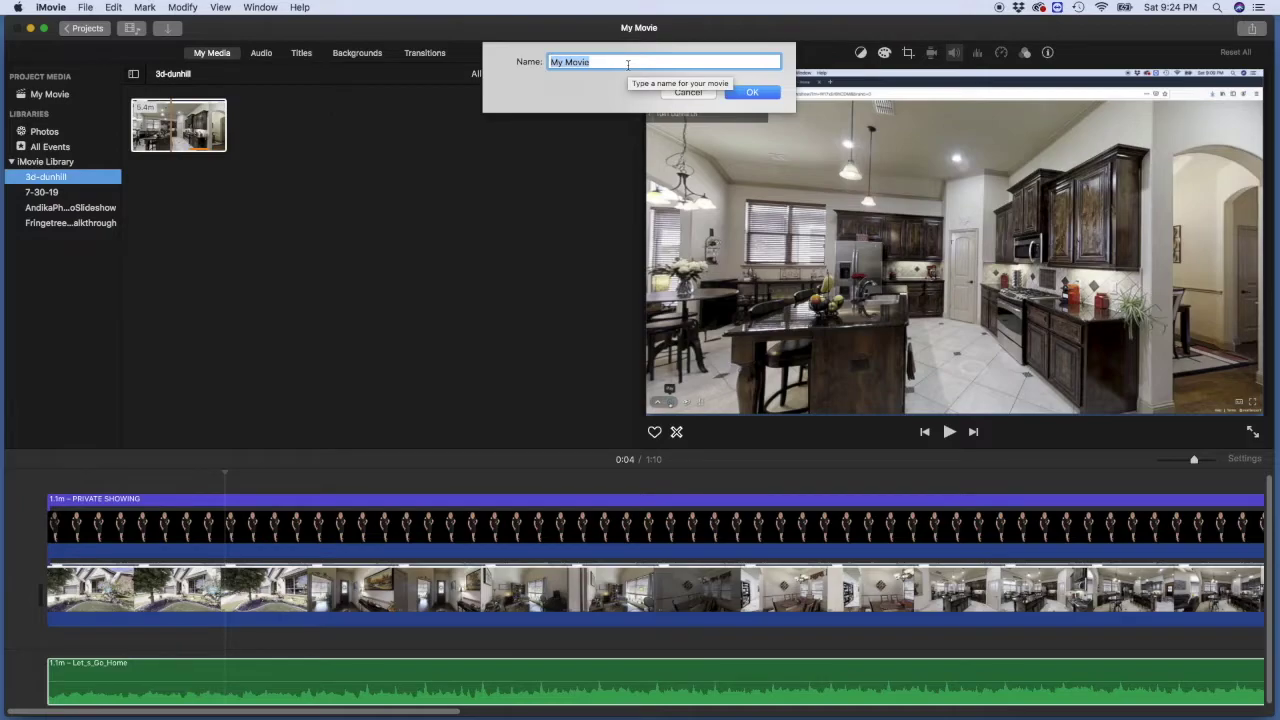
text(3D-)
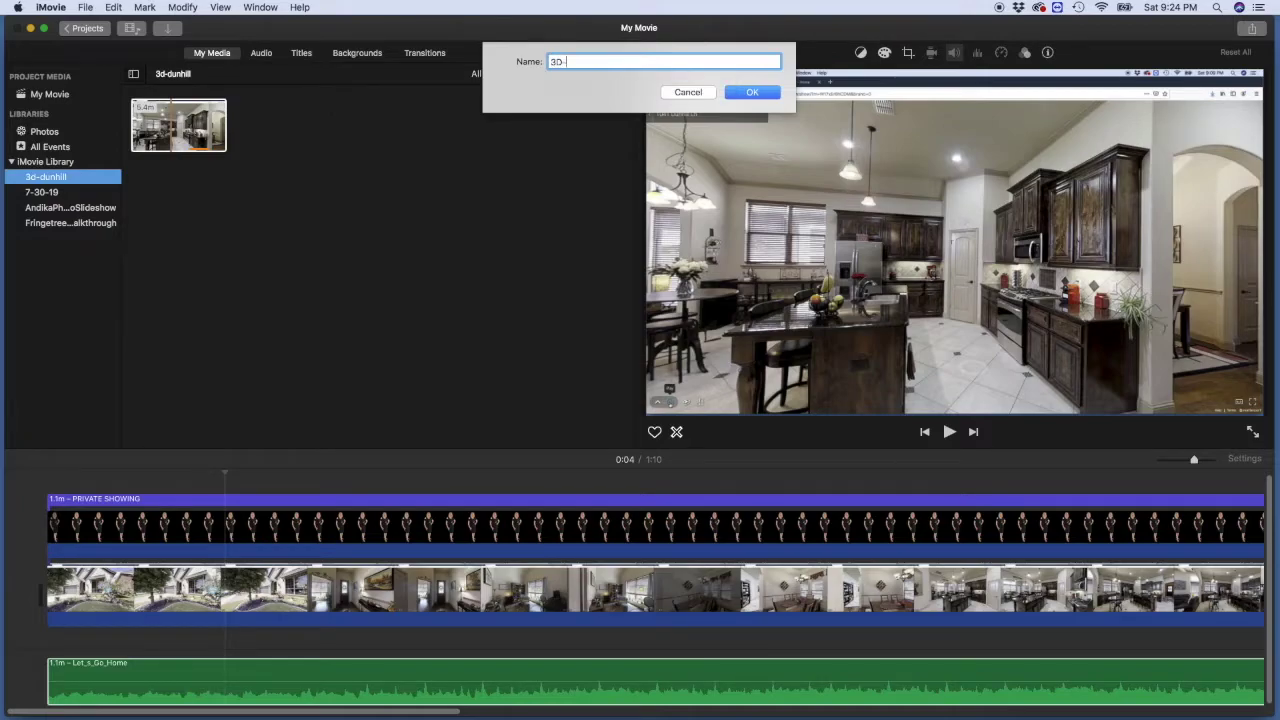
text(dunhill-test)
click(767, 96)
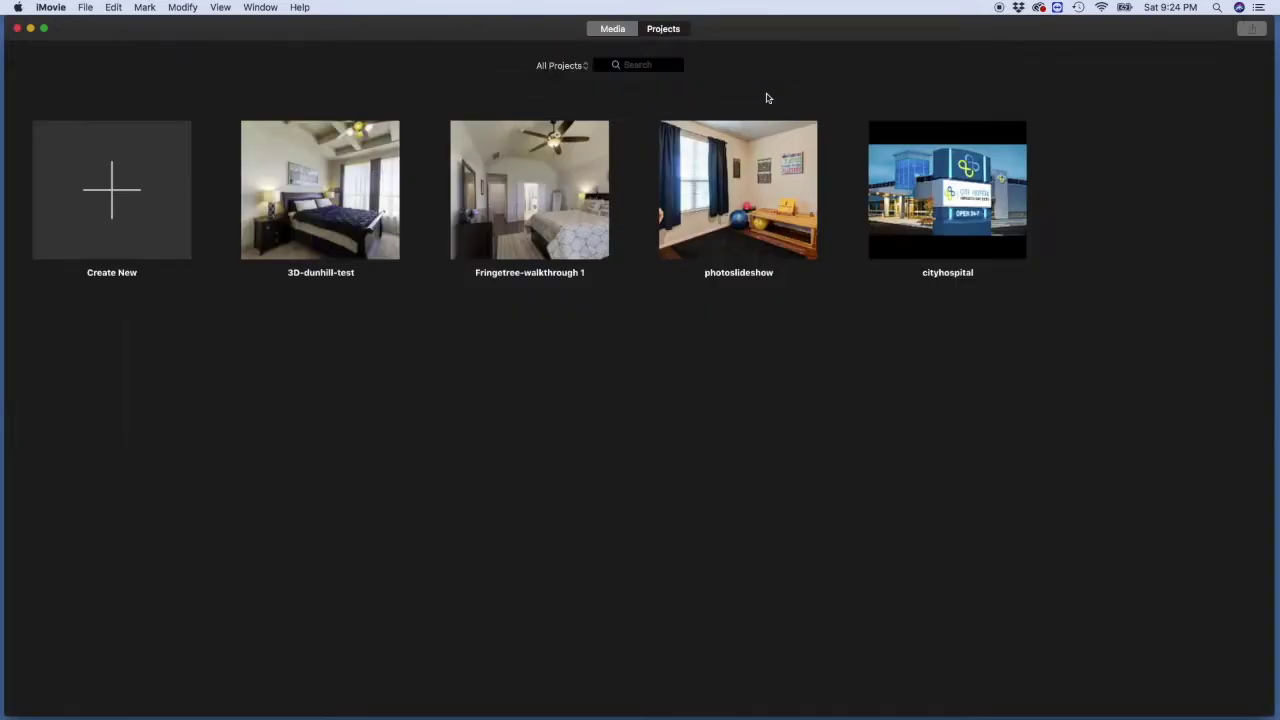
double_click(340, 199)
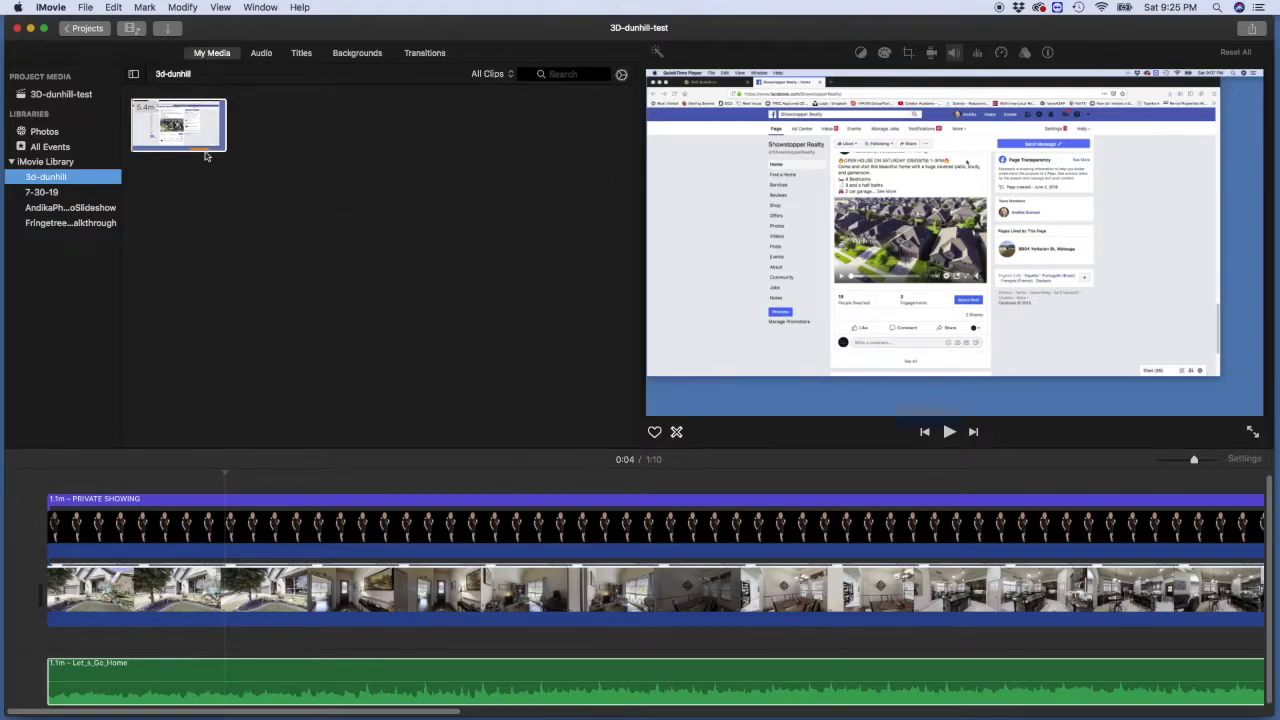
Step: Check the background music's volume and scroll the timeline to the end of the project
click(108, 685)
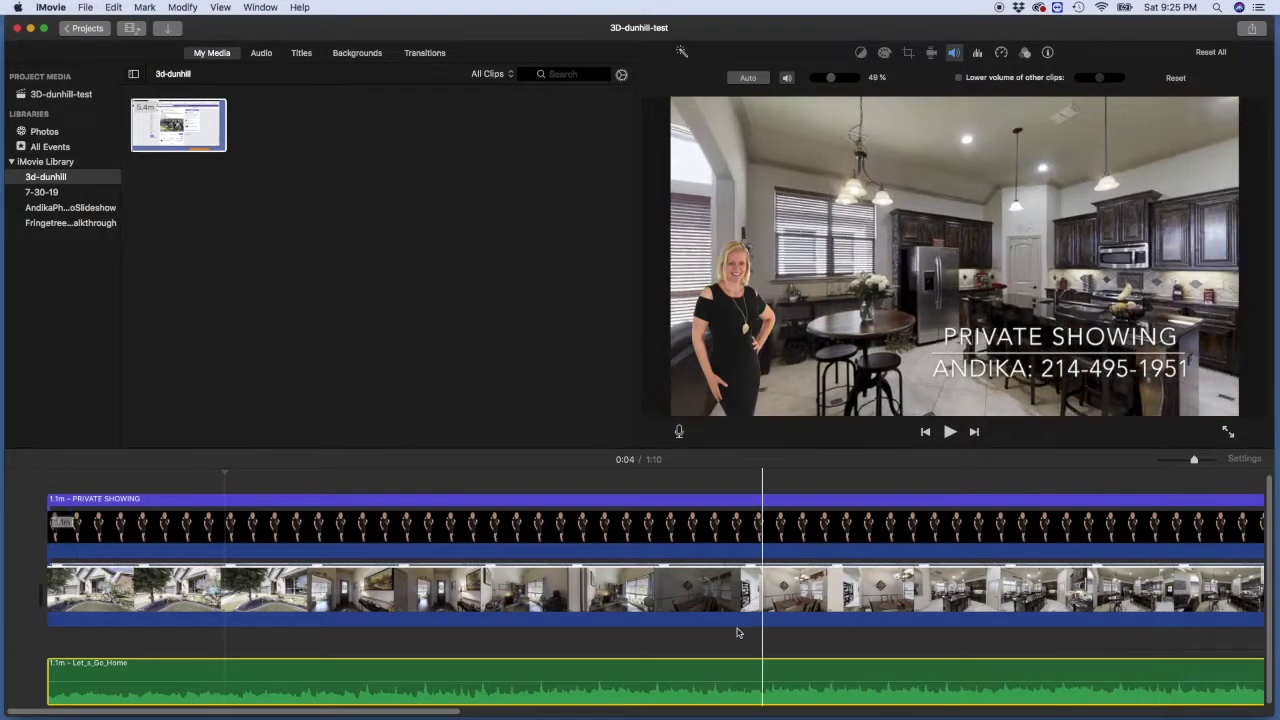
drag(373, 714, 1155, 717)
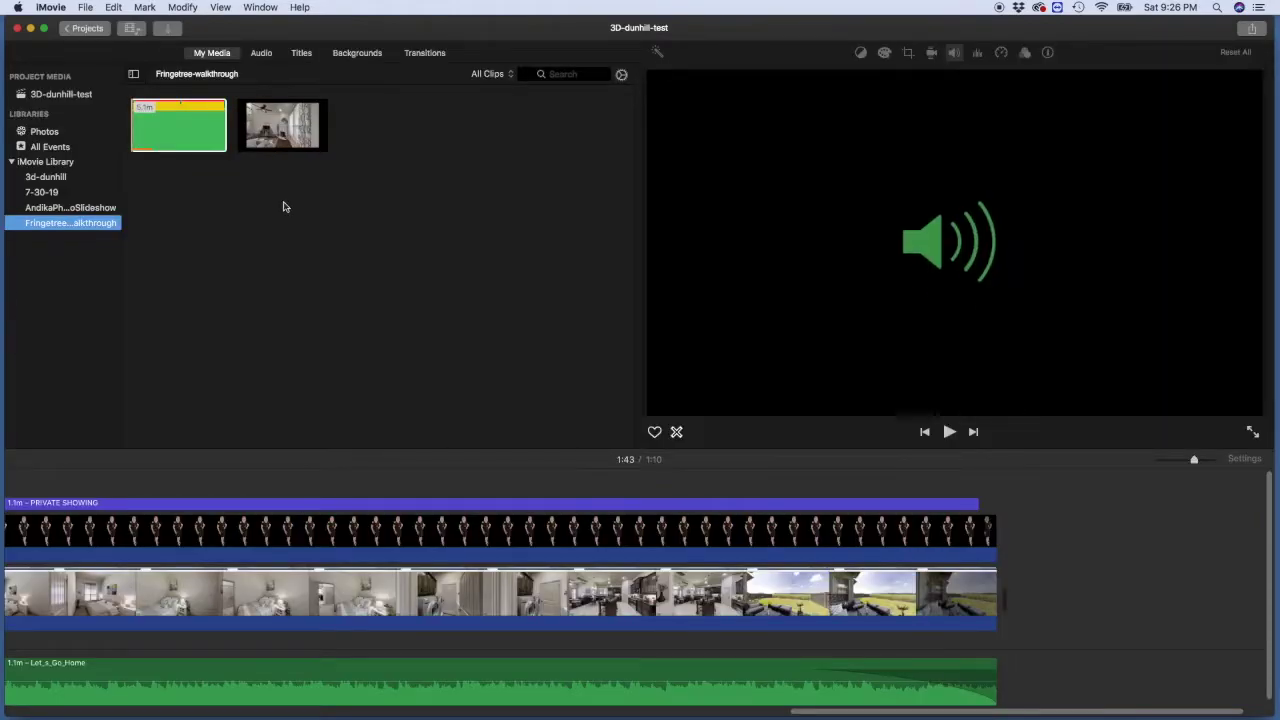
click(301, 53)
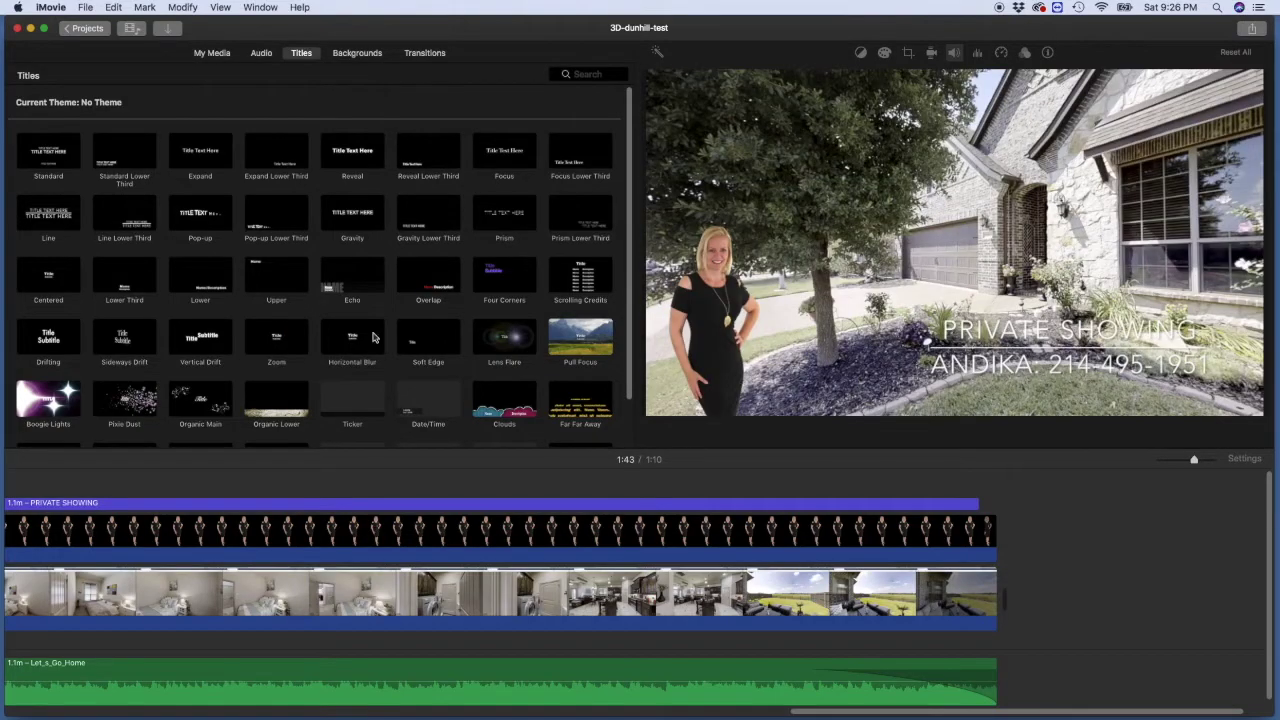
Step: Place a 10-second Scrolling Credits title after the last tour clip, extending the movie to 1:20
drag(565, 275, 1013, 607)
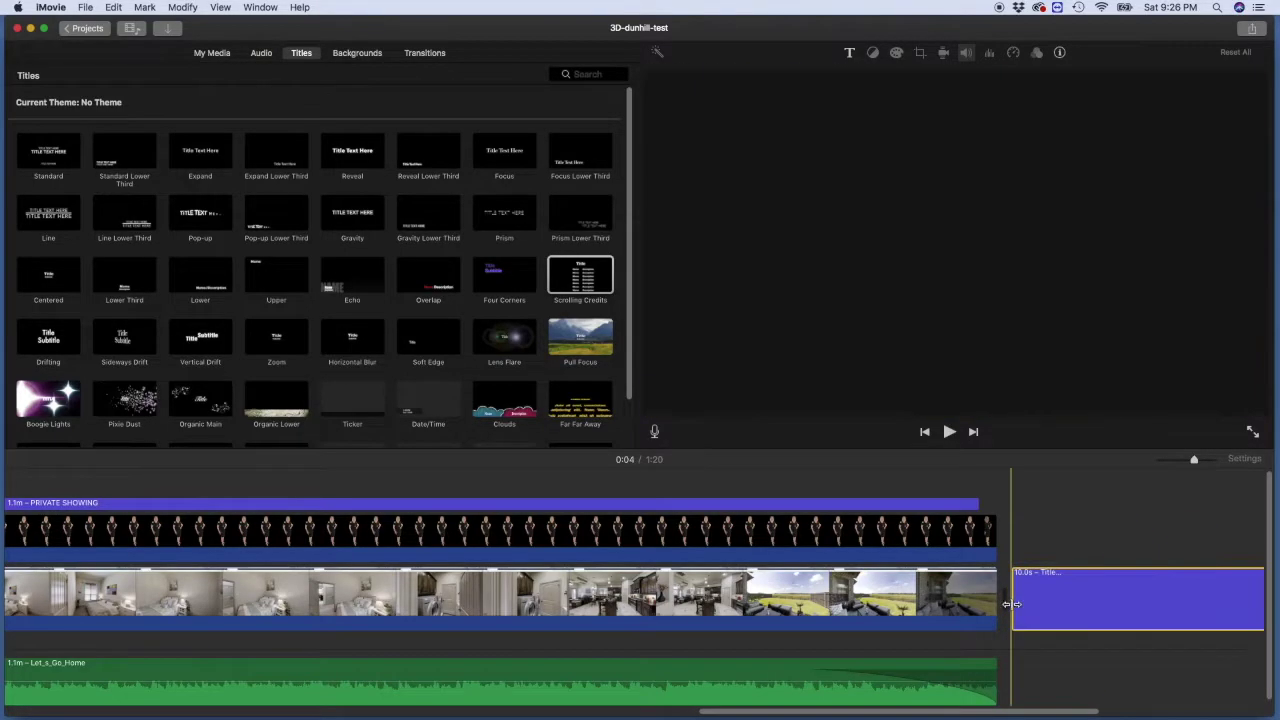
drag(897, 713, 1010, 716)
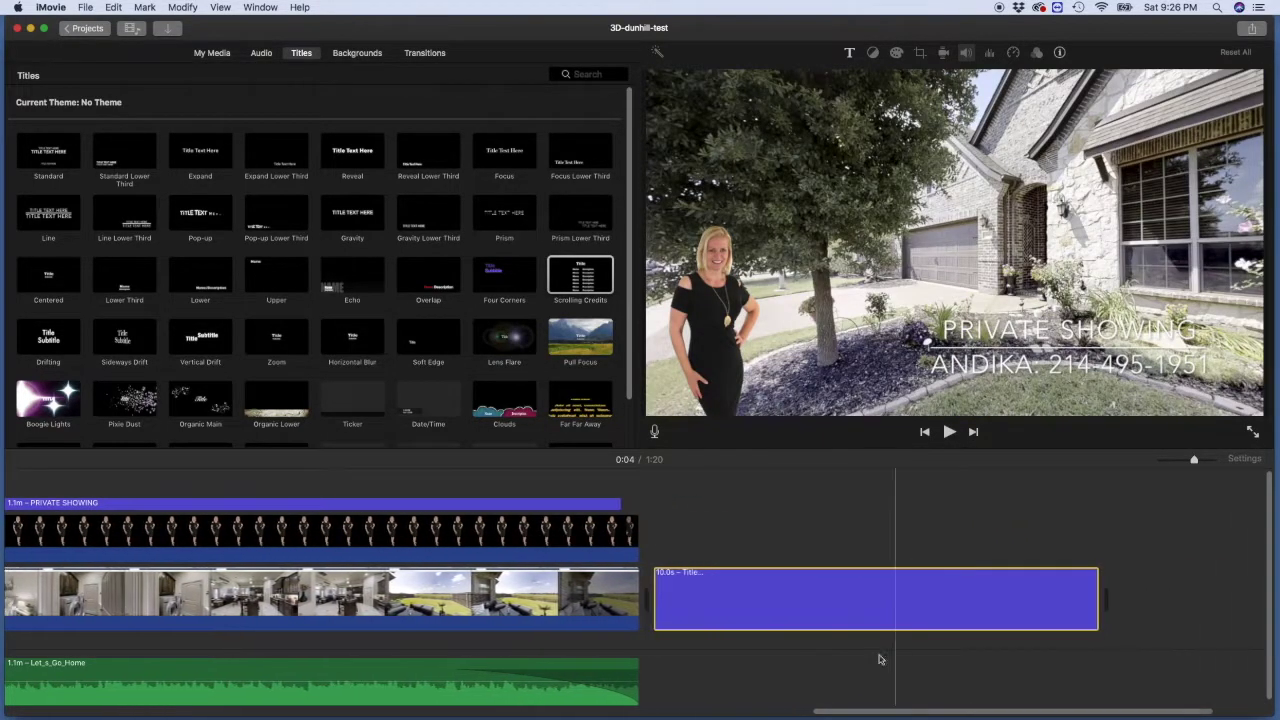
Step: Replace the credits heading placeholder with 'Contact Showstopper Realty'
click(690, 601)
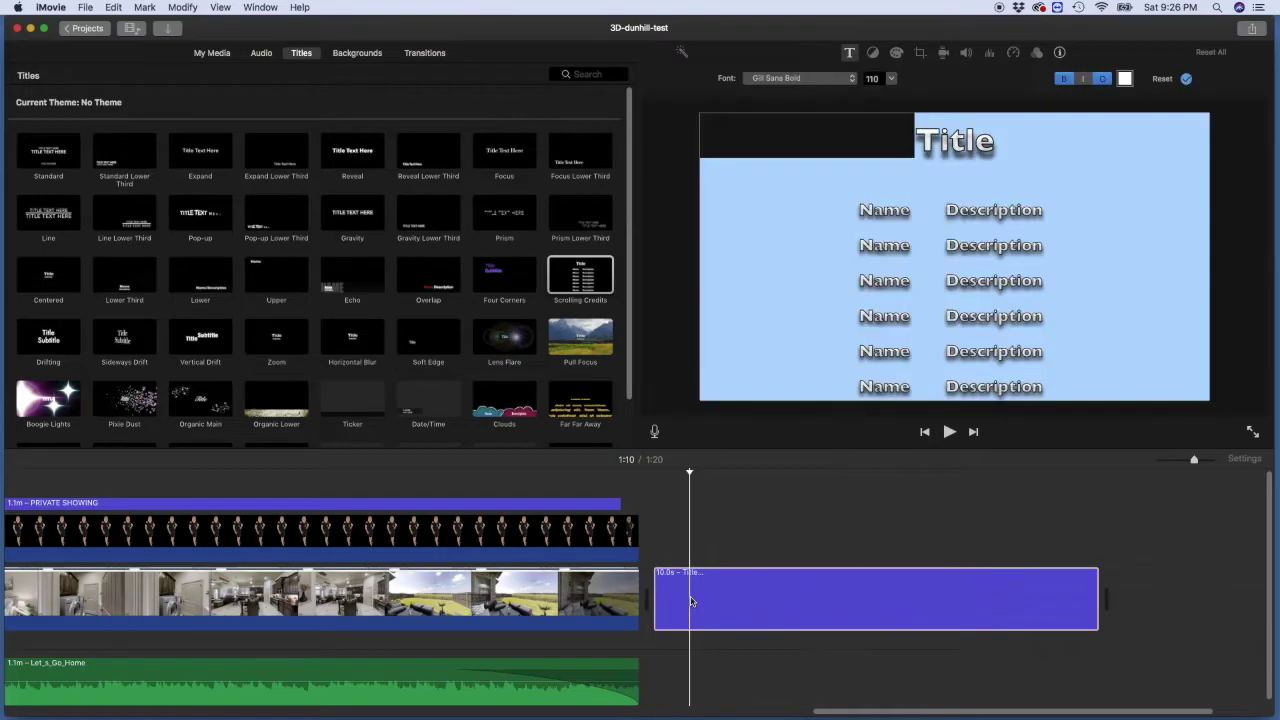
drag(1031, 149, 916, 143)
text(Contact)
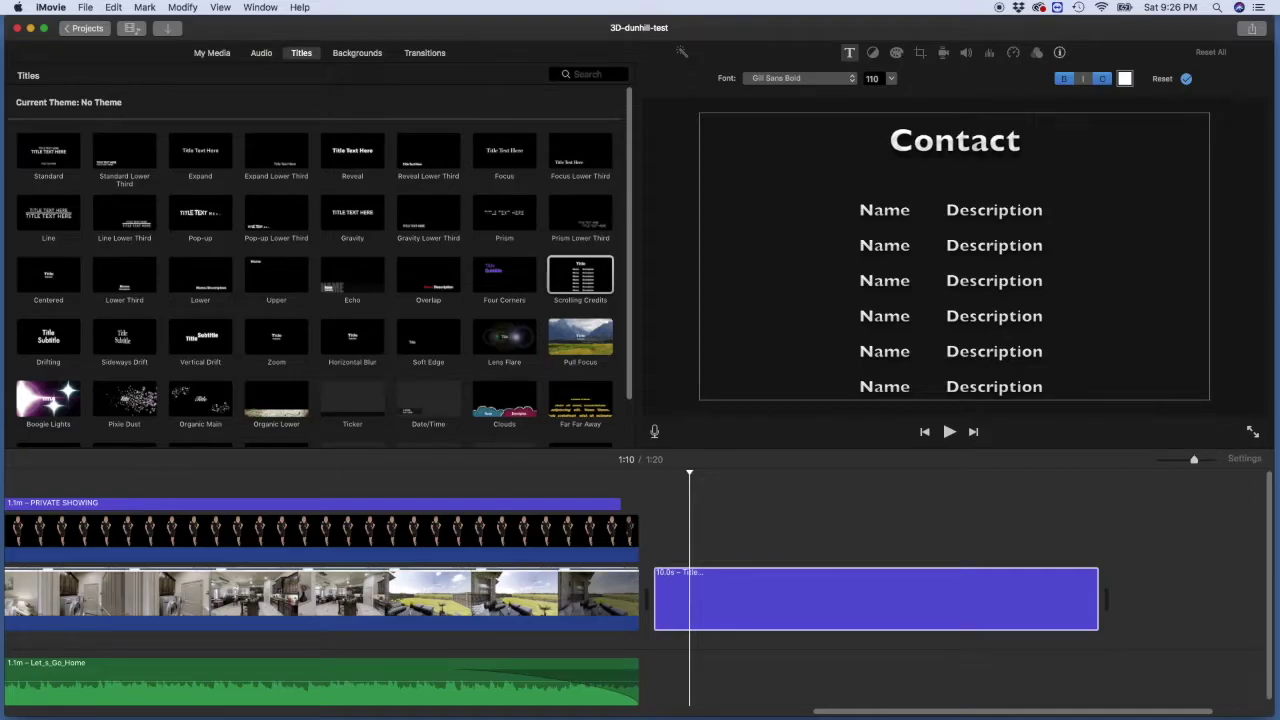
text( Shows)
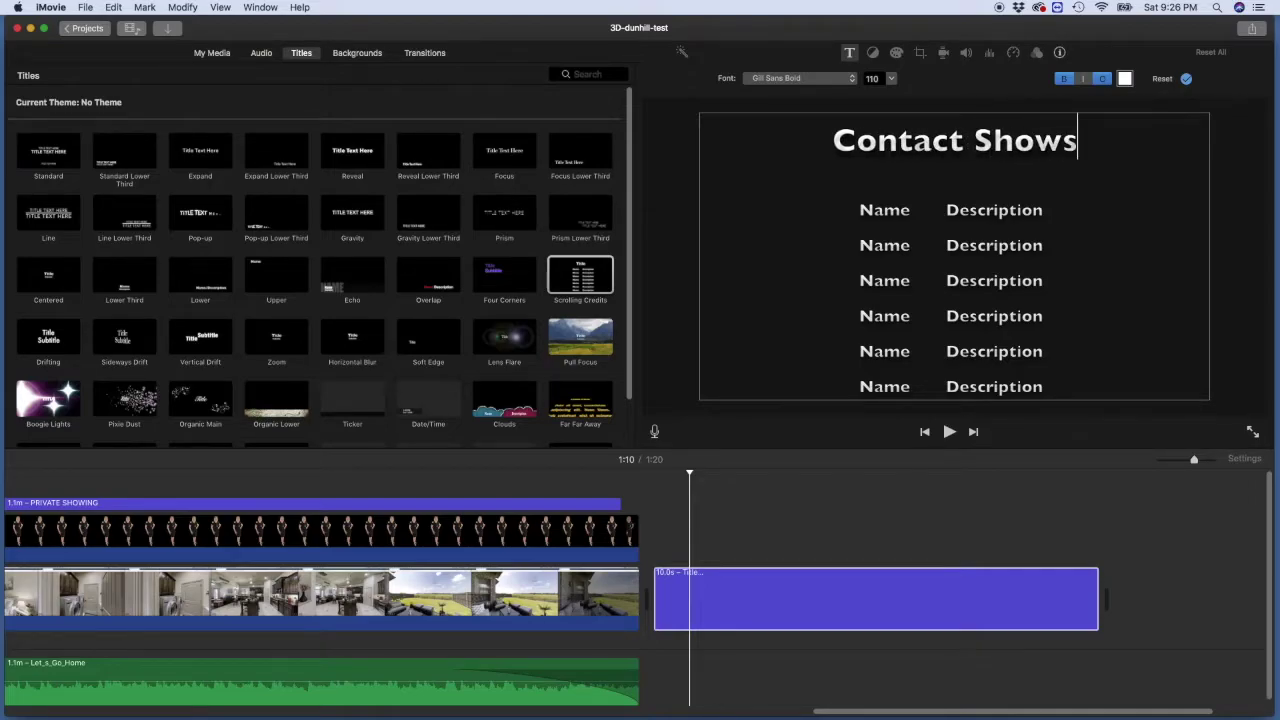
text(topper )
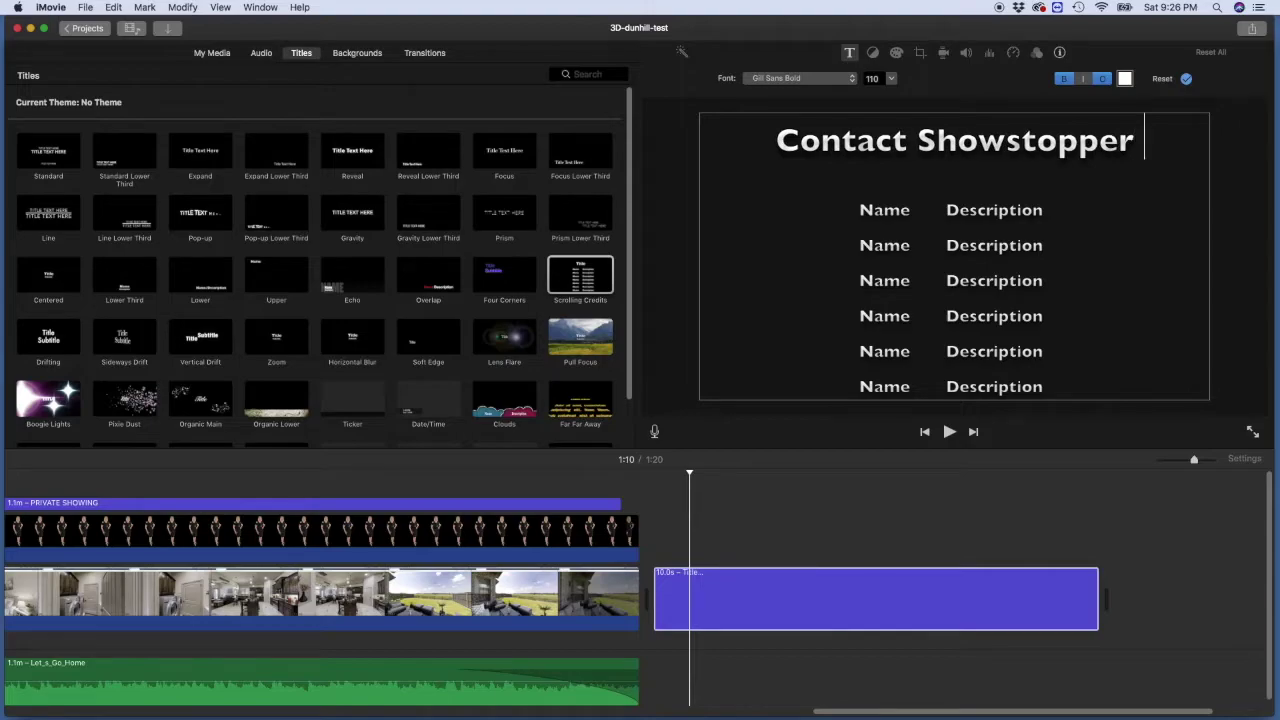
text(Realty)
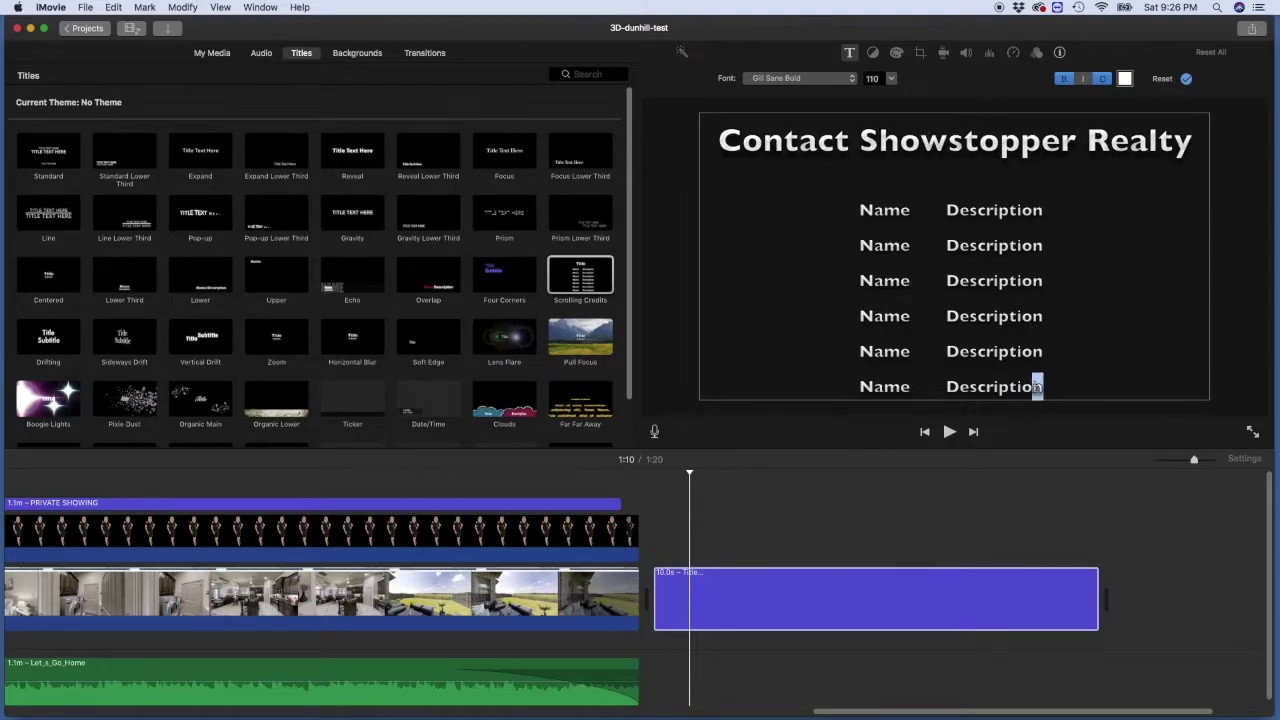
Step: Delete the placeholder Name/Description rows and type the agent's full name in their place
drag(1040, 386, 878, 200)
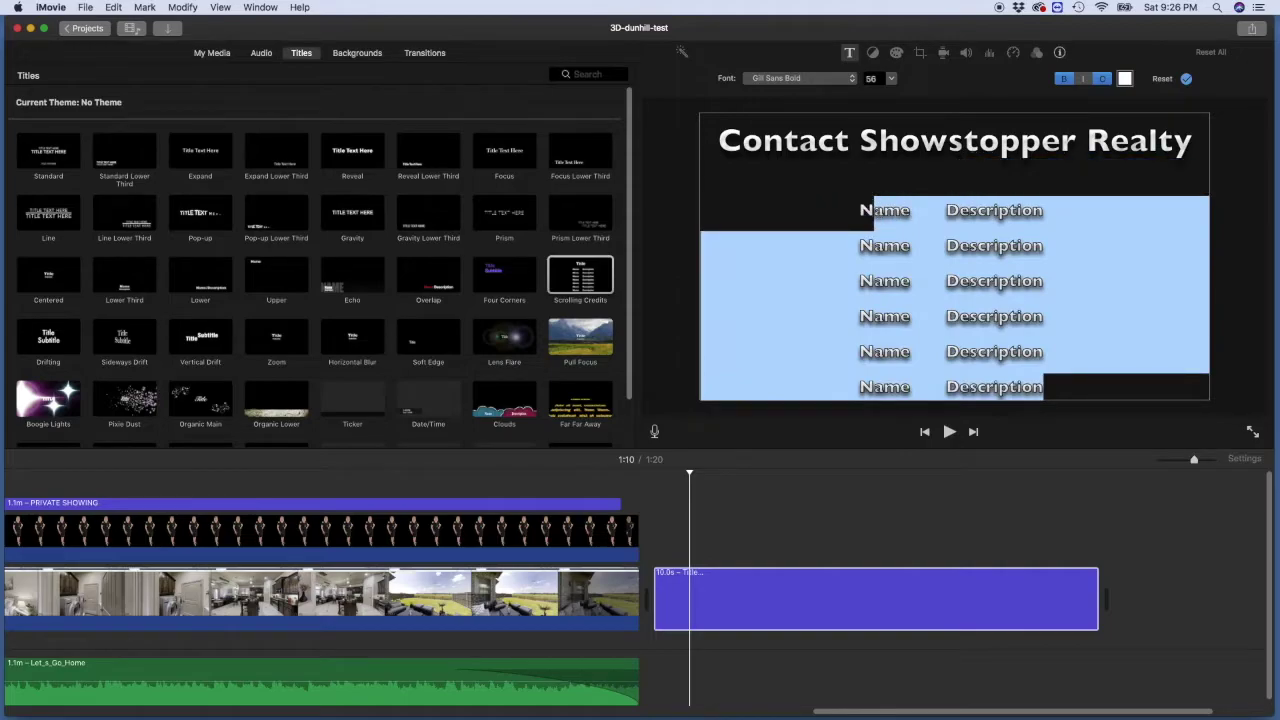
key(BackSpace)
key(Delete)
key(Delete)
key(Delete)
key(Delete)
key(Delete)
key(Delete)
key(Delete)
key(Delete)
key(Delete)
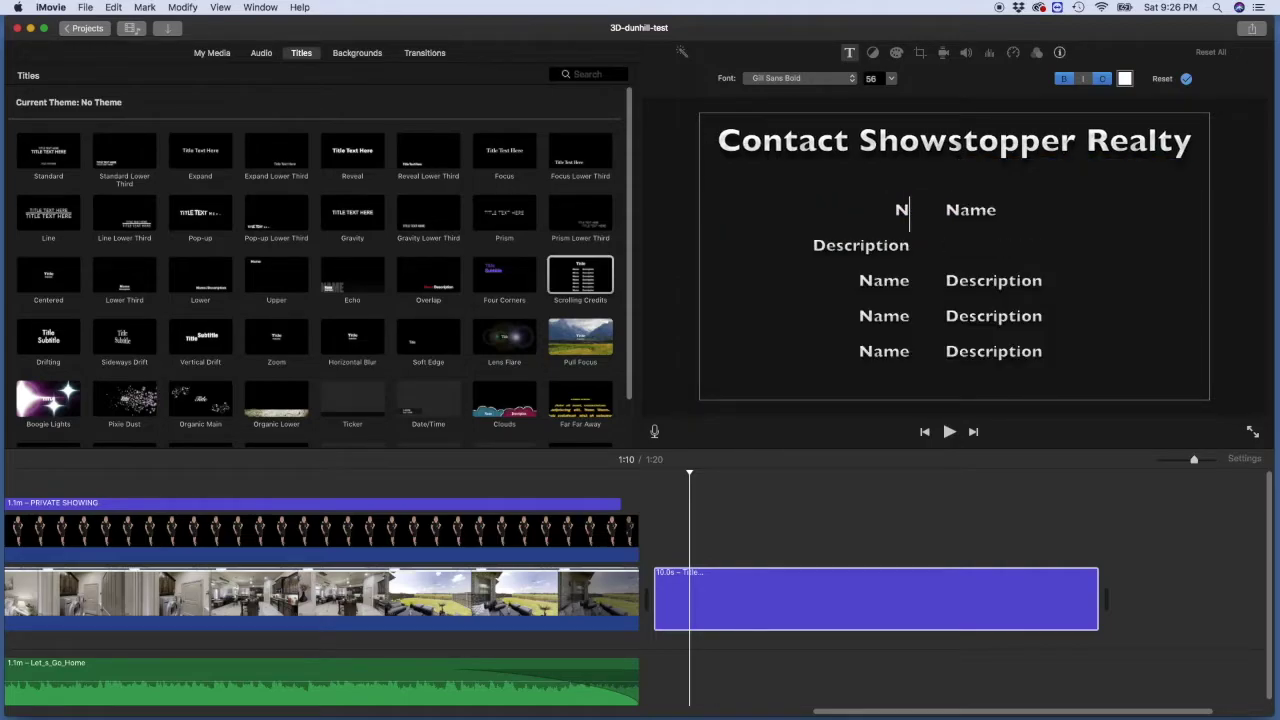
key(Delete)
key(Delete)
key(Delete)
key(Delete)
key(Delete)
key(Delete)
key(Delete)
key(Delete)
key(Delete)
key(Delete)
key(Delete)
key(Delete)
key(Delete)
key(Delete)
key(Delete)
key(Delete)
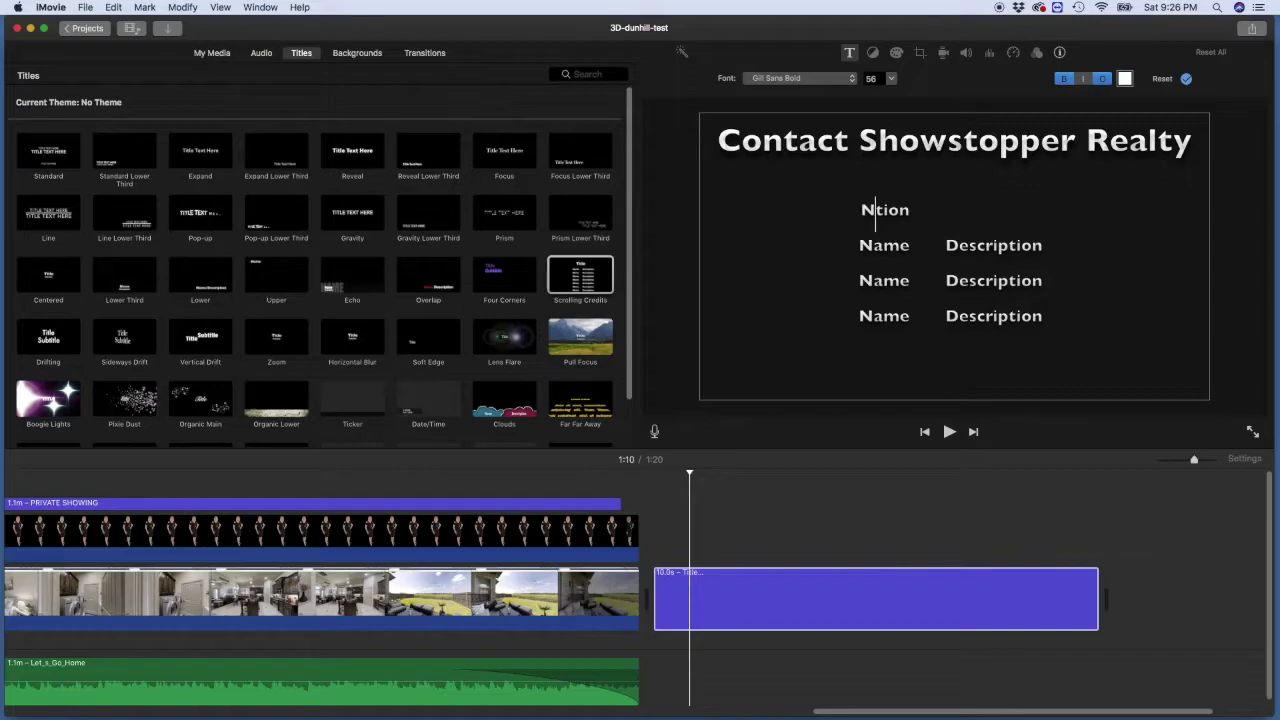
key(Delete)
key(Delete)
key(Delete)
key(Delete)
key(Delete)
key(Delete)
key(Delete)
key(Delete)
key(Delete)
key(Delete)
key(Delete)
key(Delete)
key(Delete)
key(Delete)
key(Delete)
key(Delete)
key(Delete)
key(Delete)
key(Delete)
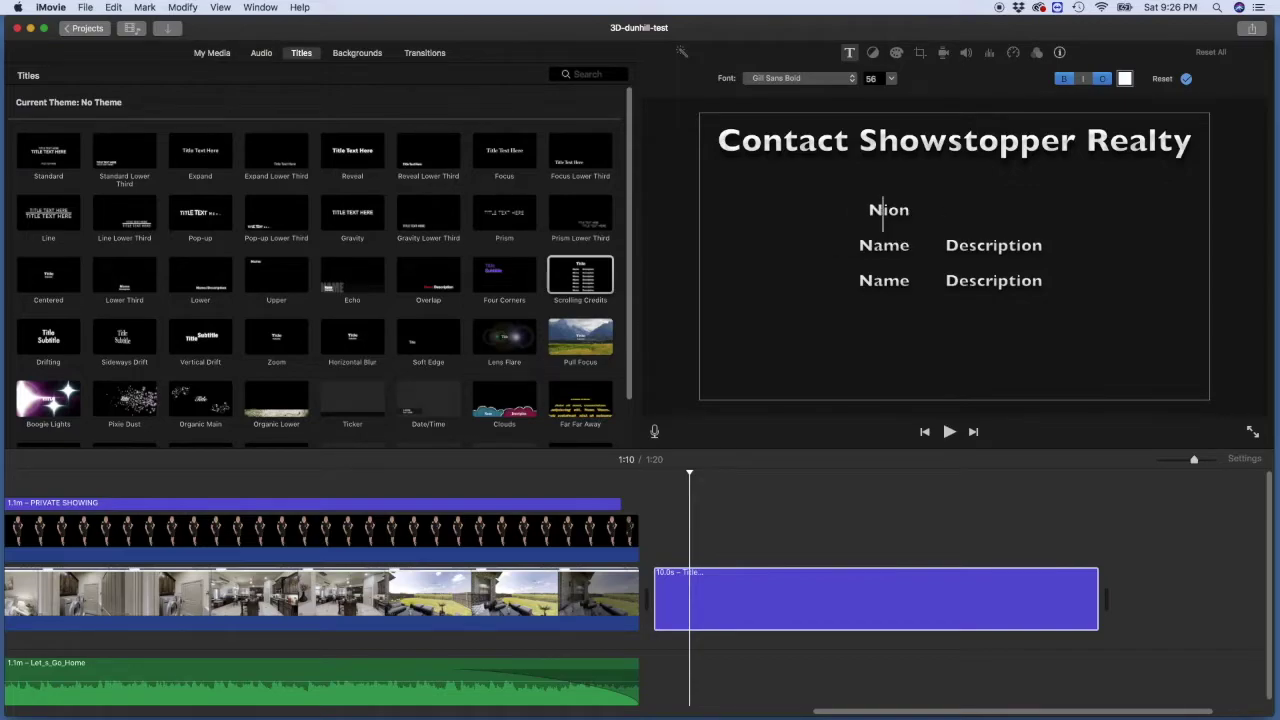
key(Delete)
key(Delete)
key(Delete)
key(Delete)
key(Delete)
key(Delete)
key(Delete)
key(Delete)
key(Delete)
key(Delete)
key(Delete)
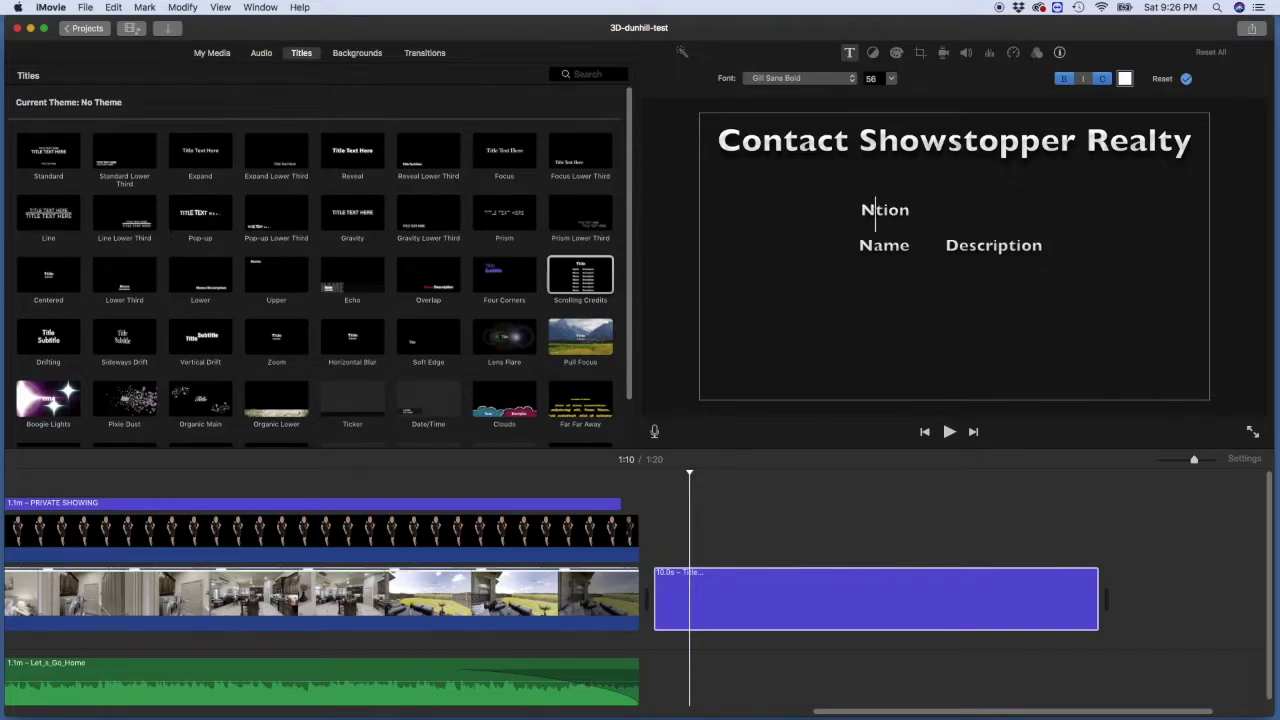
key(Delete)
key(Delete)
key(Delete)
key(Delete)
key(Delete)
key(Delete)
key(Delete)
key(Delete)
key(Delete)
key(Delete)
key(Delete)
key(Delete)
key(Delete)
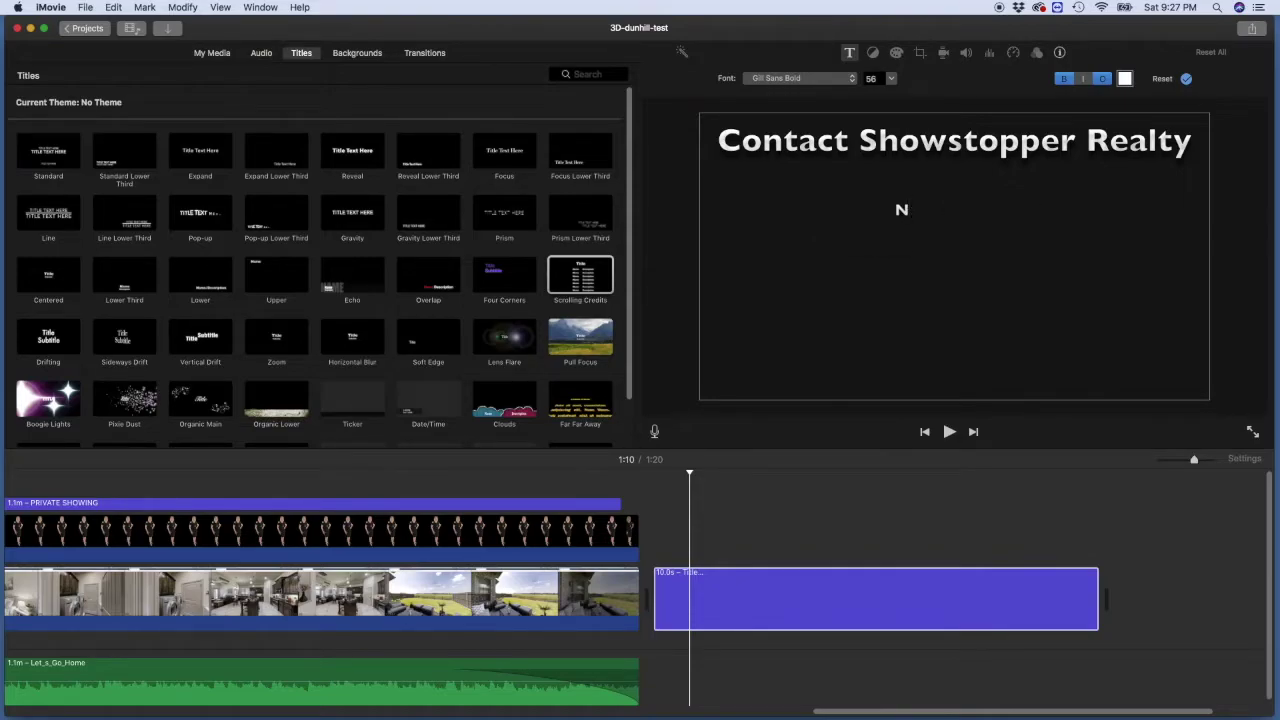
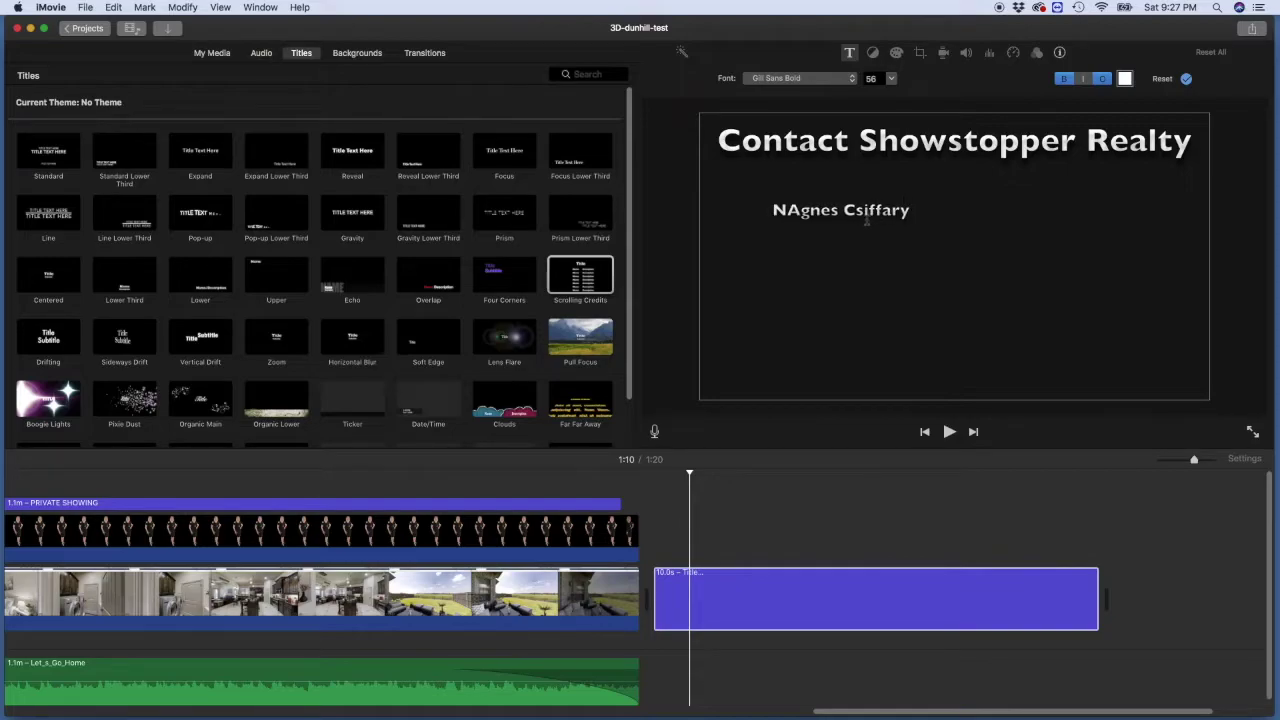
click(787, 210)
Step: Remove the stray N, then add the agent's phone number and email, website and Facebook label lines
key(BackSpace)
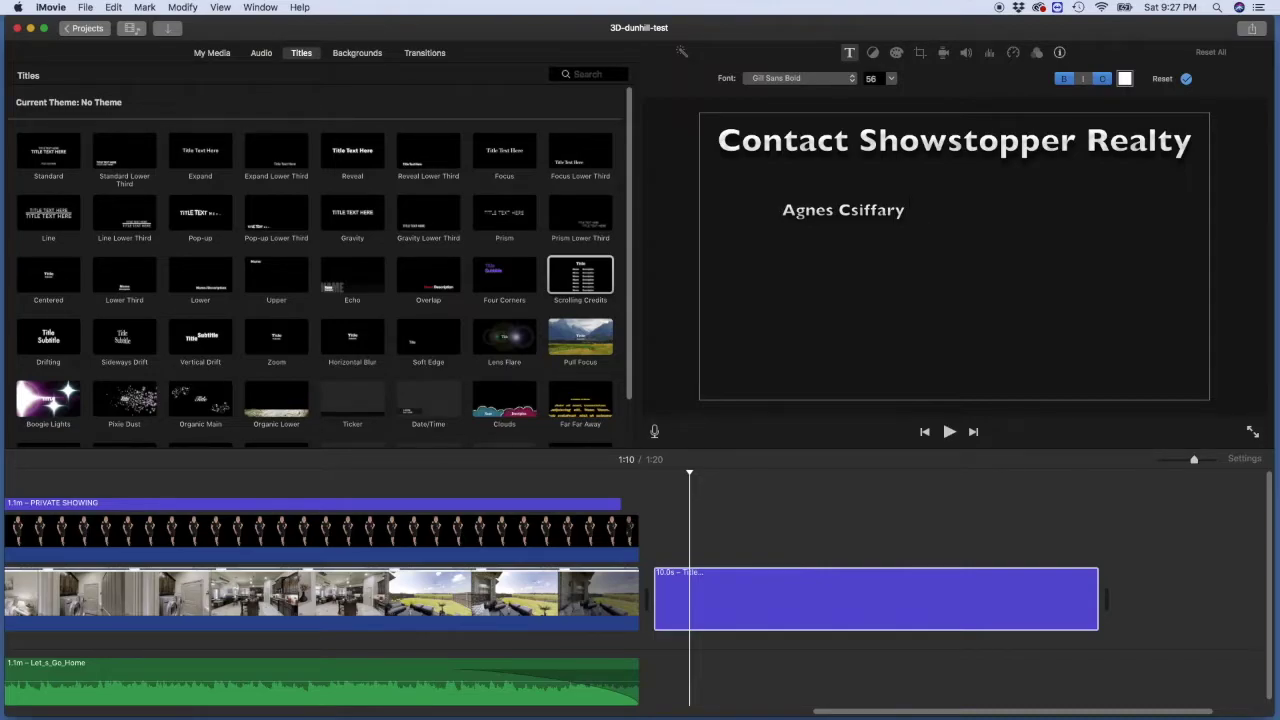
click(910, 210)
text(972)
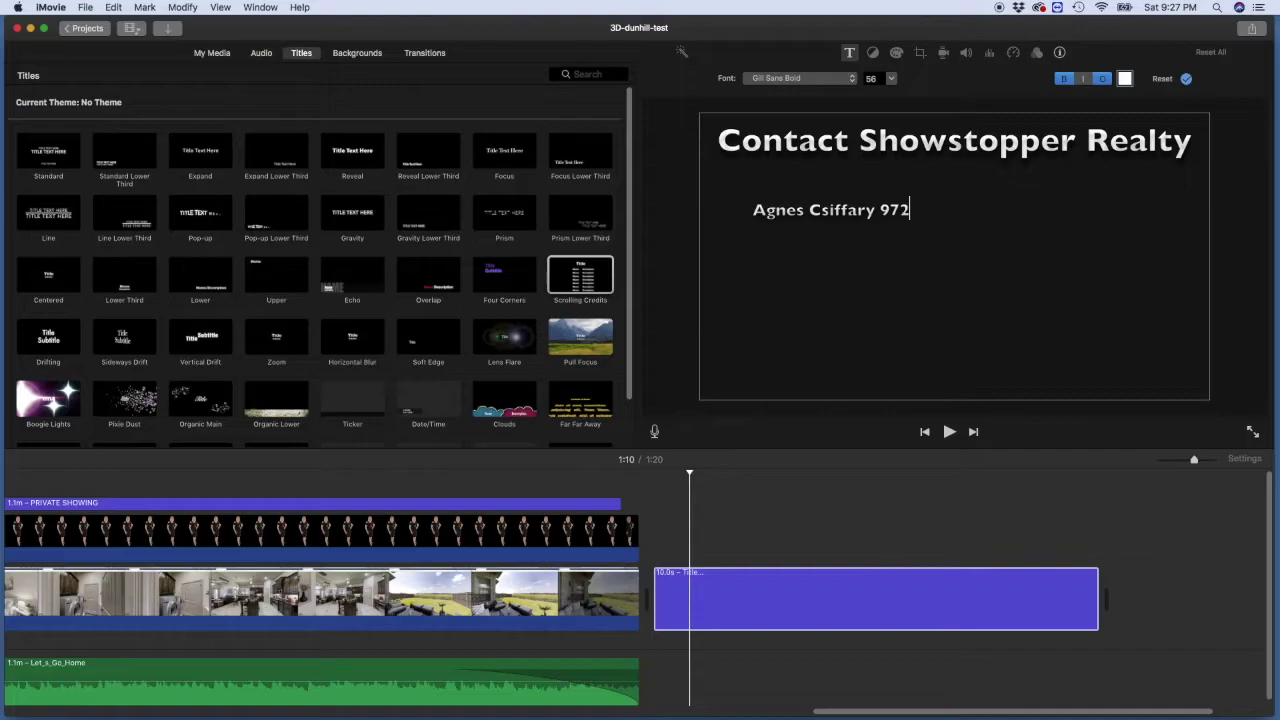
text(-555-555)
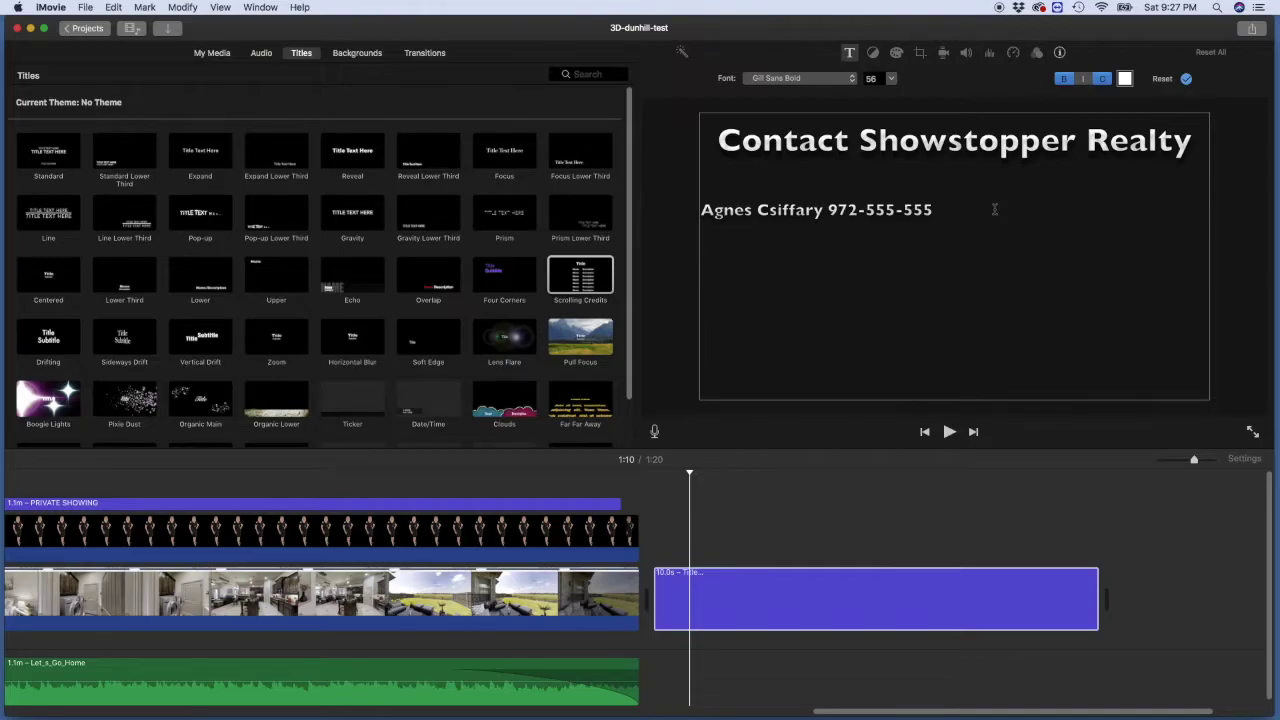
text(email:)
key(Return)
text(websit)
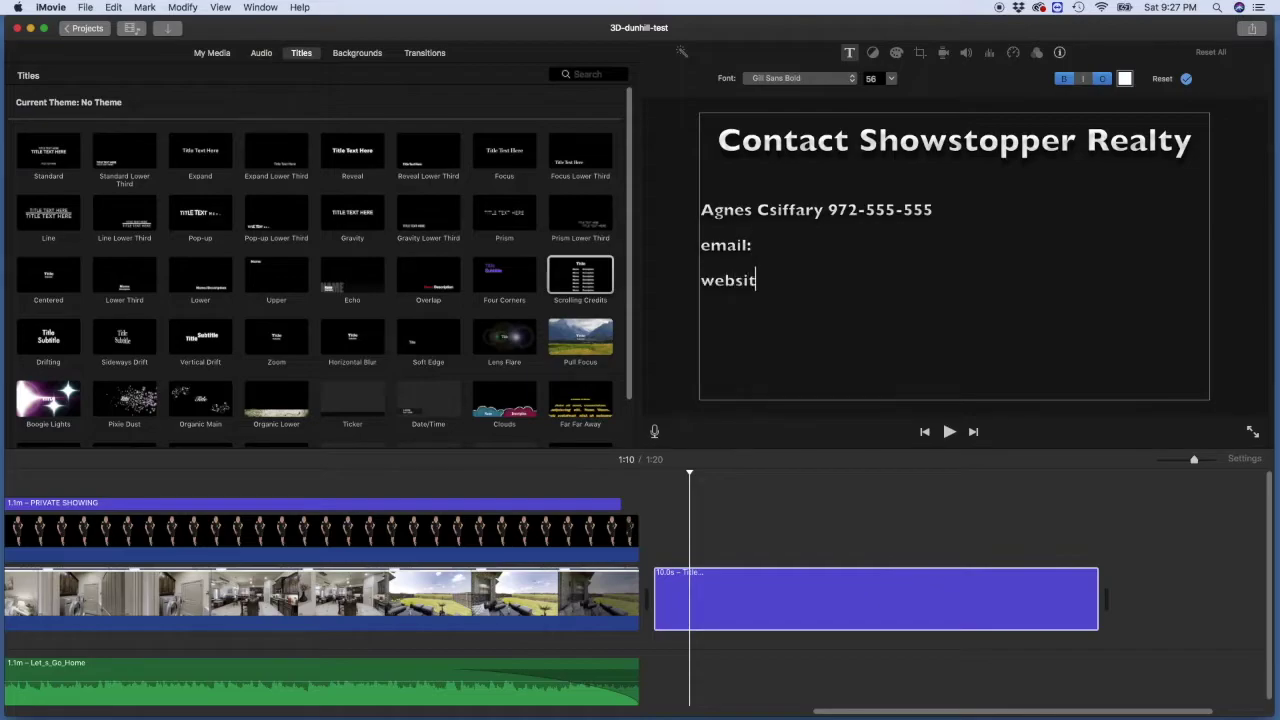
text(e:)
key(Return)
text(Facebook)
Step: Add the Showstopper Realty broker address, its city and zip line, and 'Equal Housing Opportunity'
key(Return)
key(Return)
text(Bro)
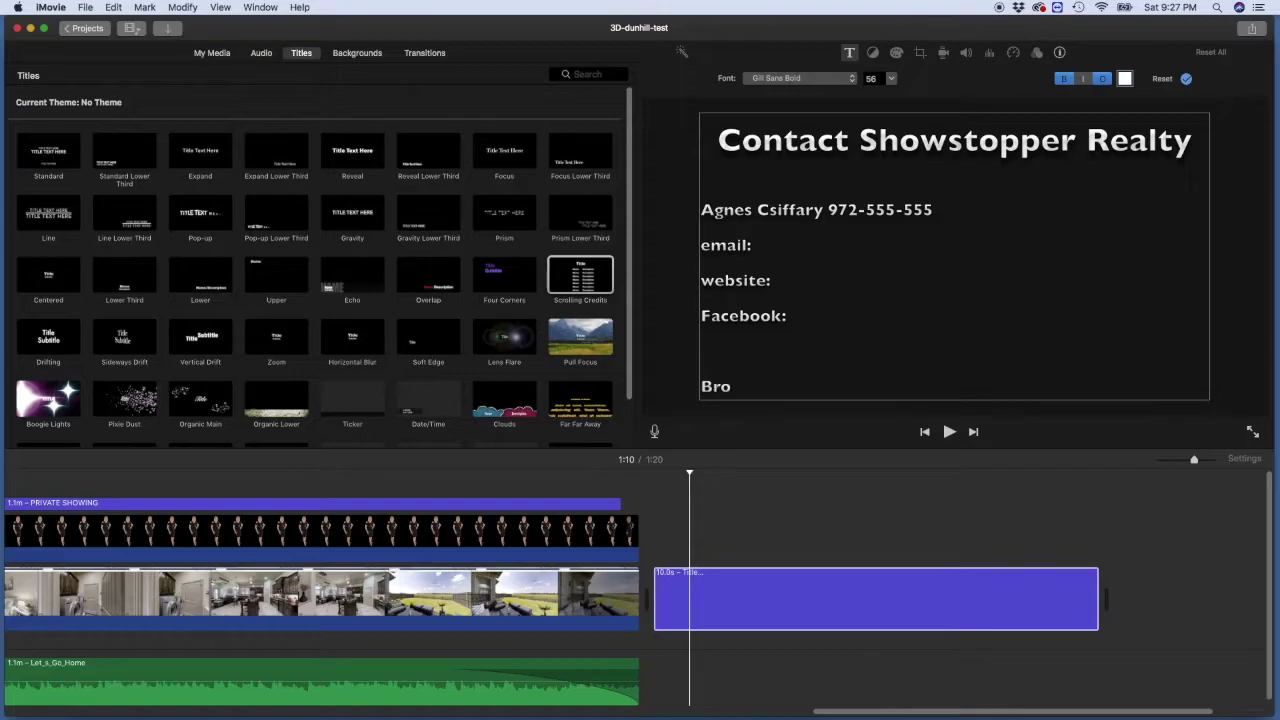
text(ker: Showstopper)
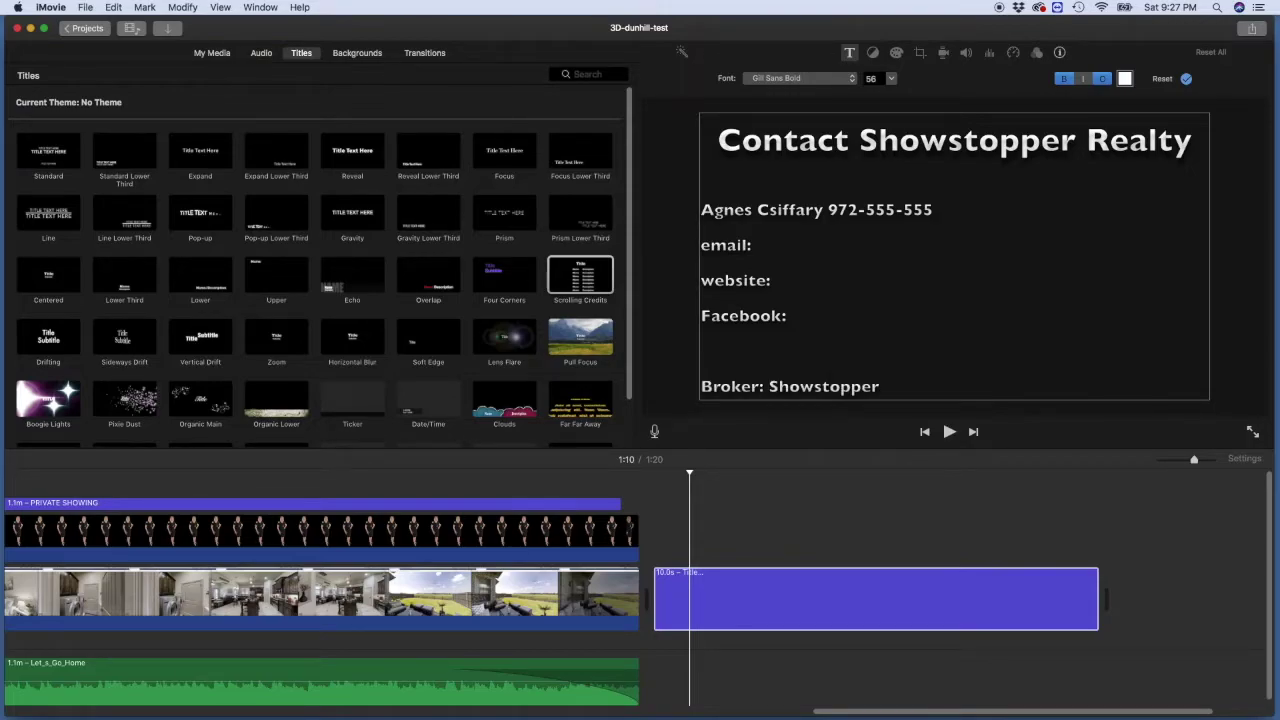
text( Realty 2150 S Central Expy #200)
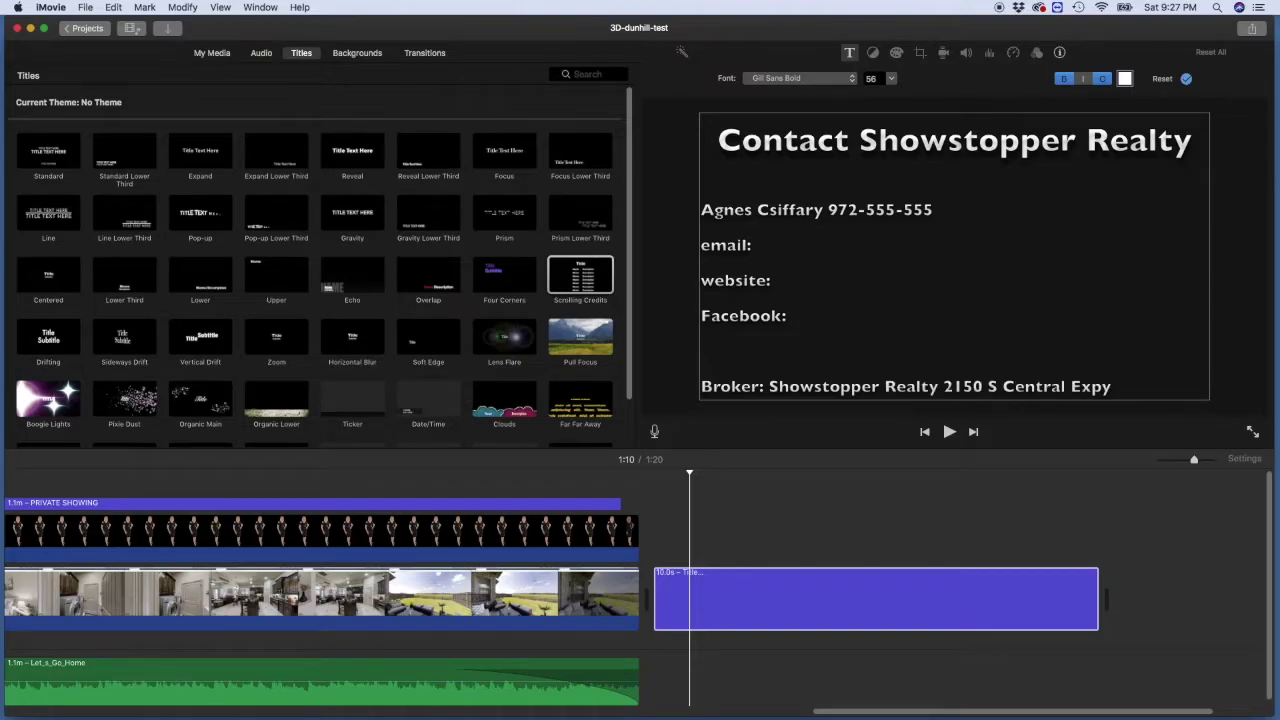
key(Return)
text(McKinney TX 75070)
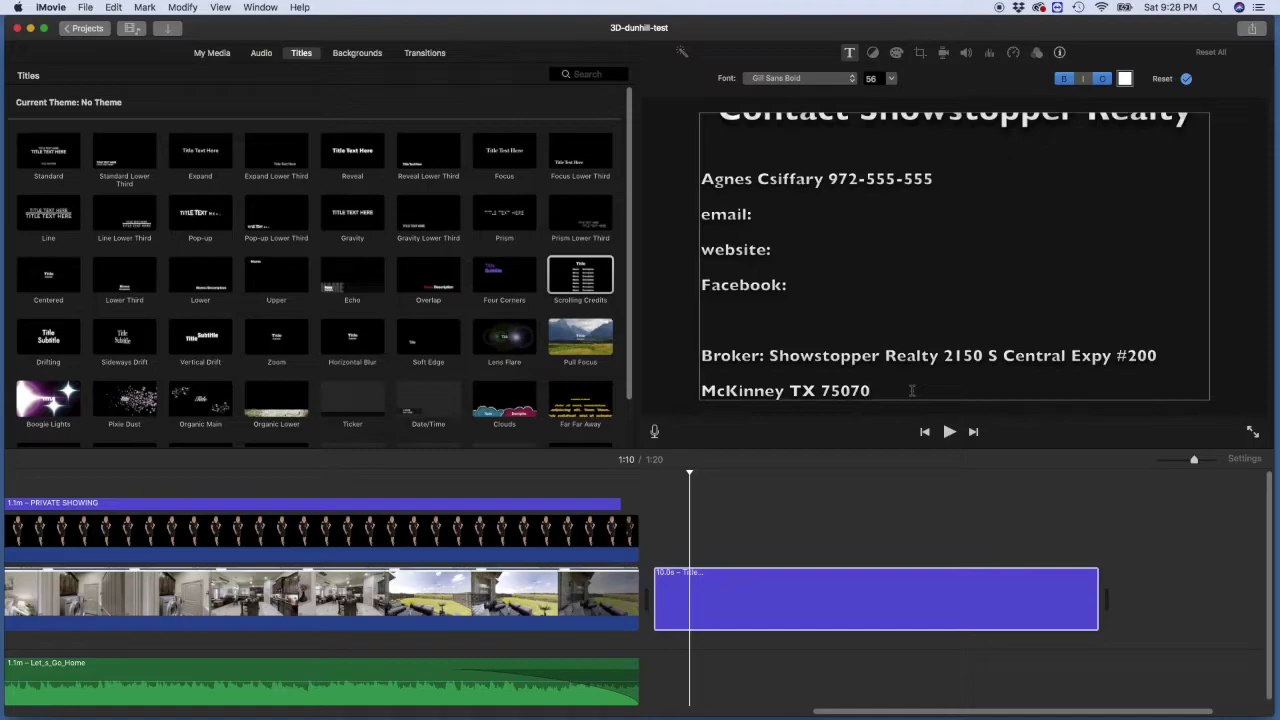
key(Return)
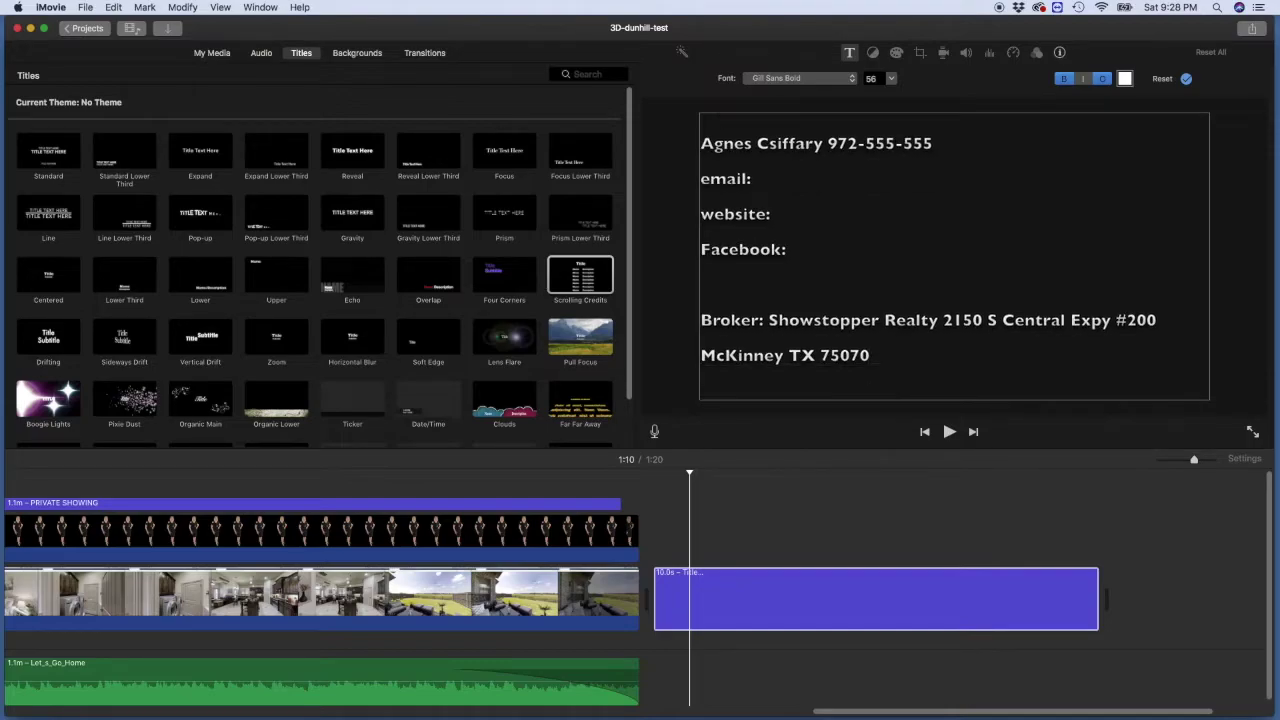
text(Equal Housing Opp)
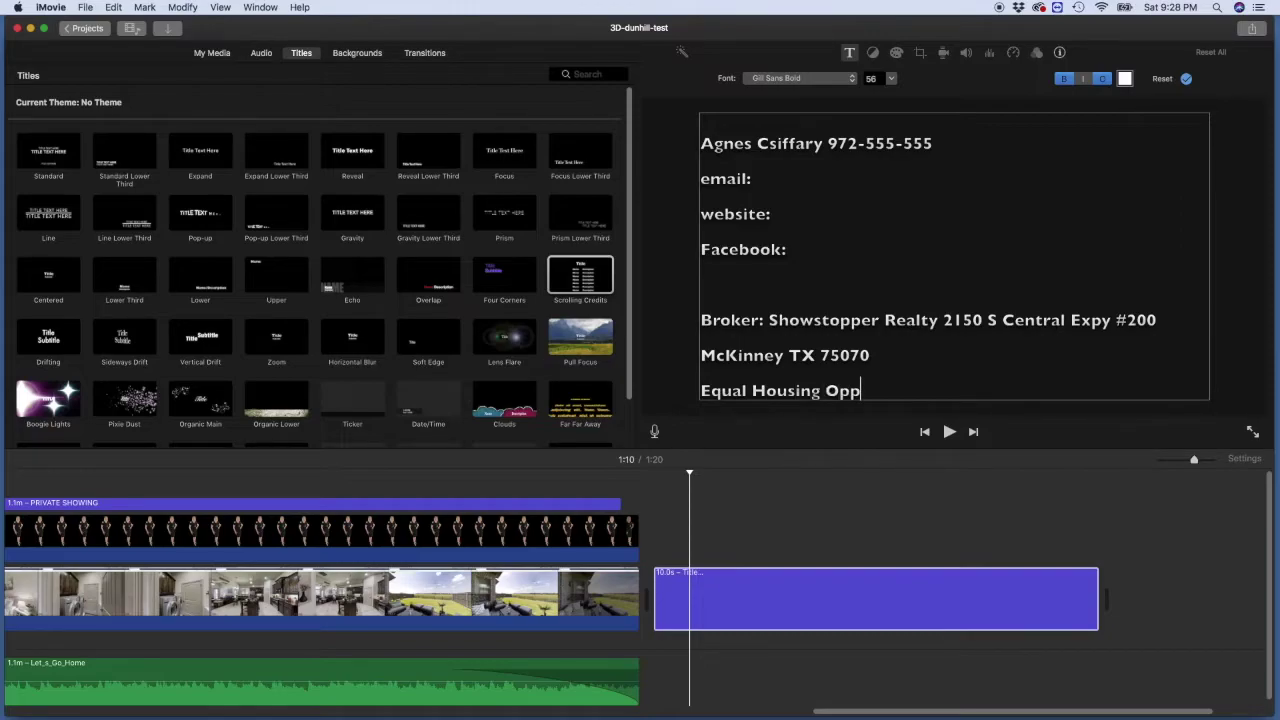
text(ortunity)
Step: Preview the scrolling credits in the viewer, then pause playback
click(685, 160)
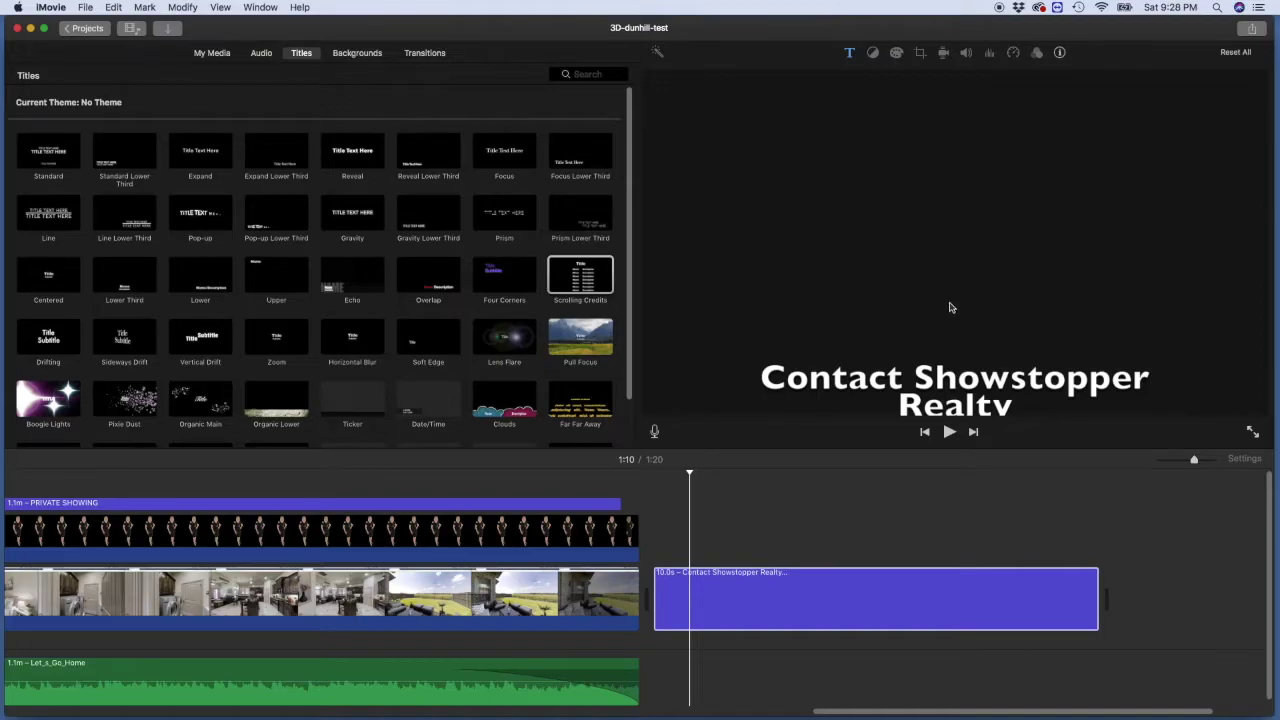
click(949, 432)
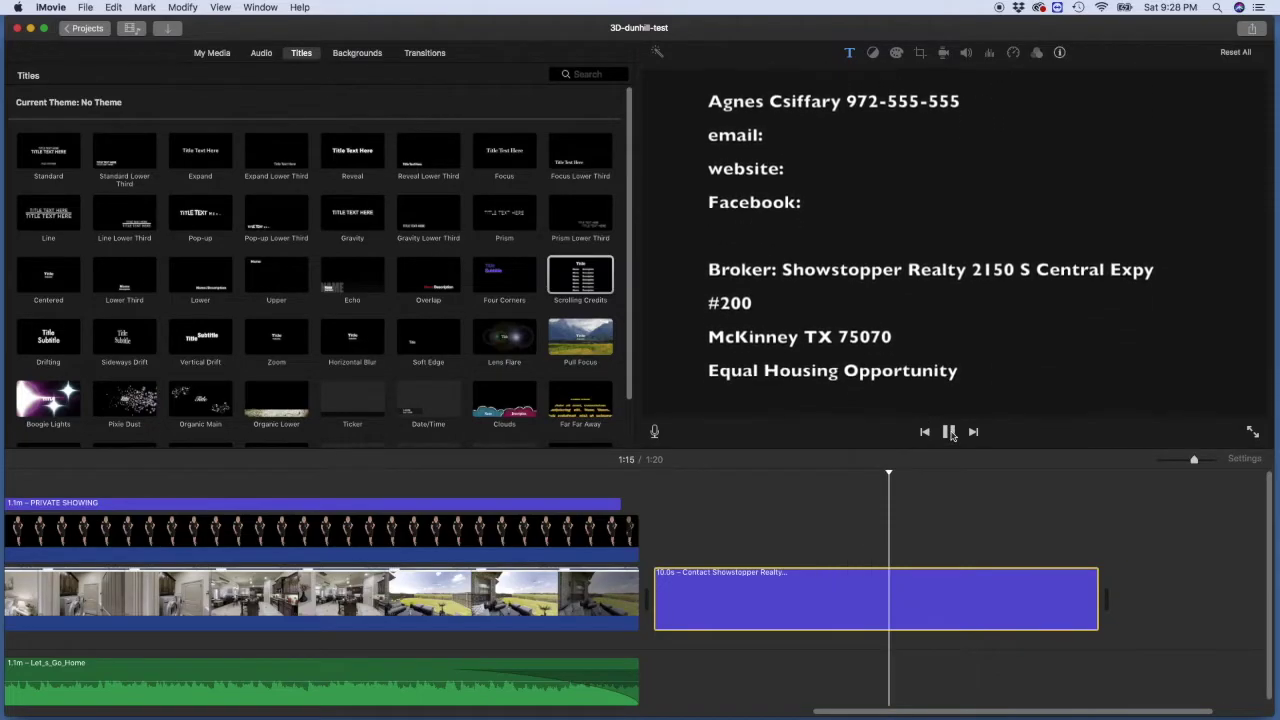
click(950, 432)
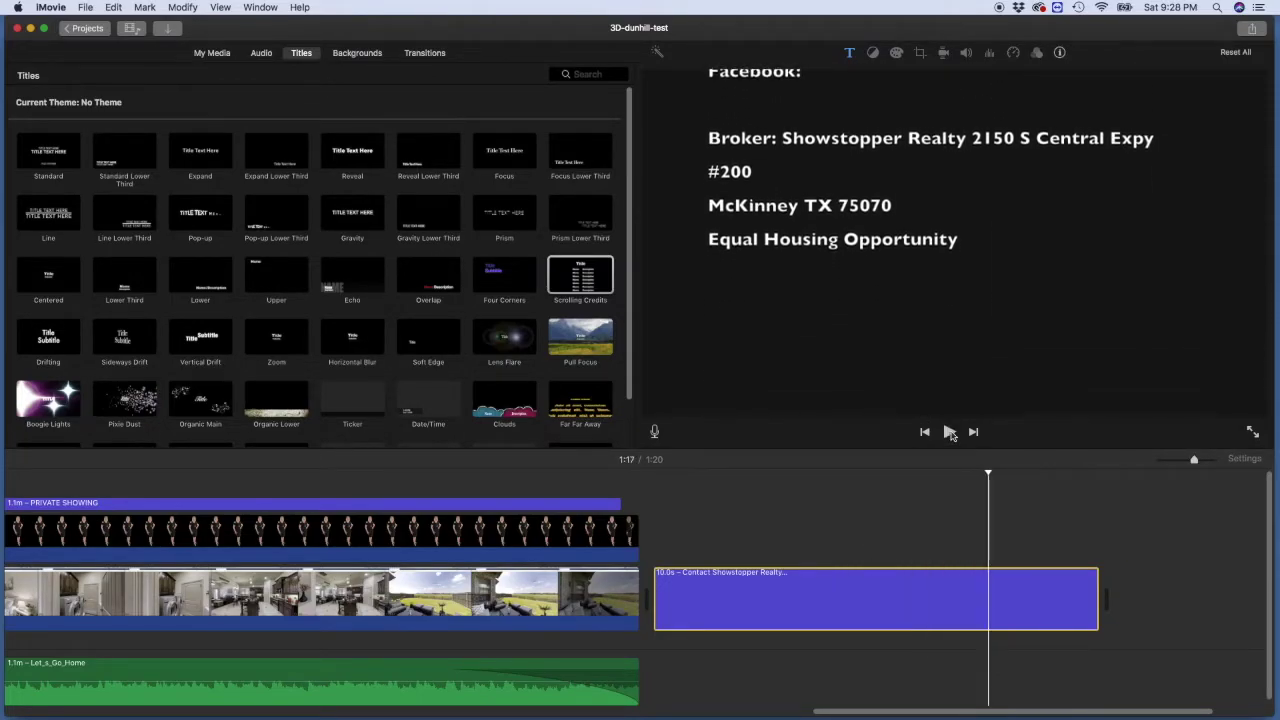
Step: Add a '(C) 2019 Name' copyright line below Equal Housing Opportunity in the credits
double_click(901, 600)
click(1167, 367)
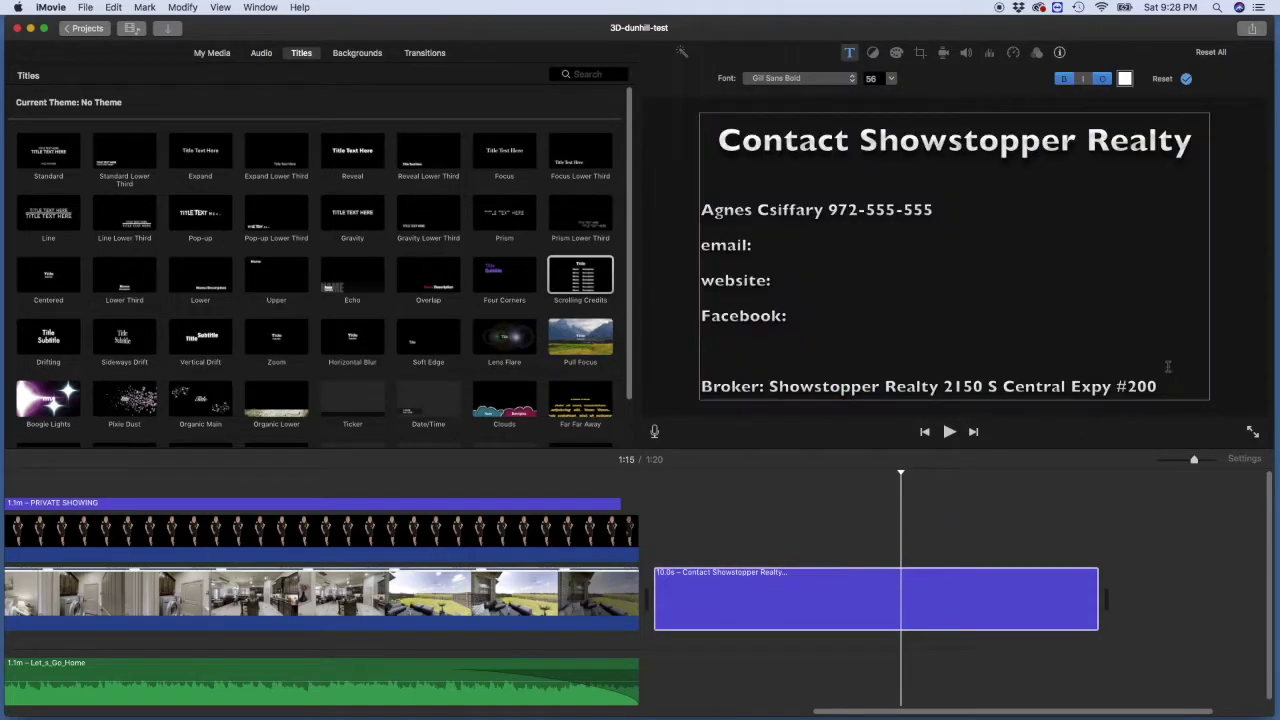
key(Down)
key(Down)
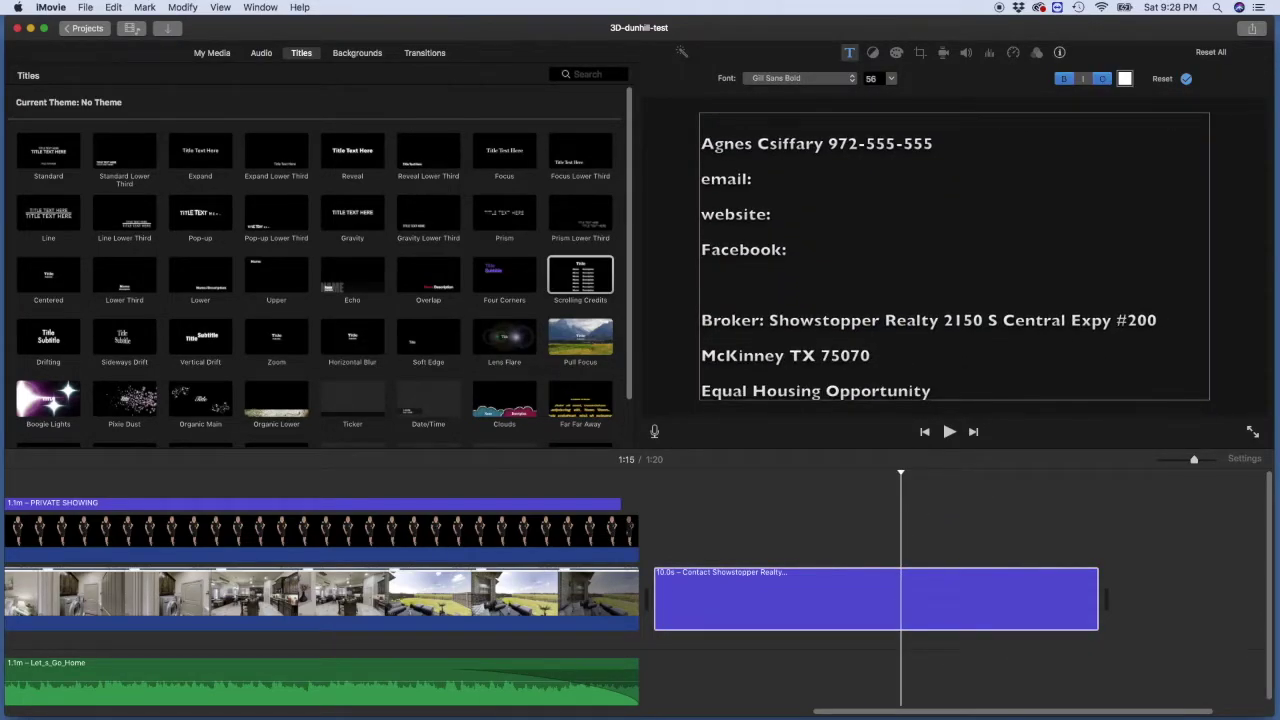
key(Return)
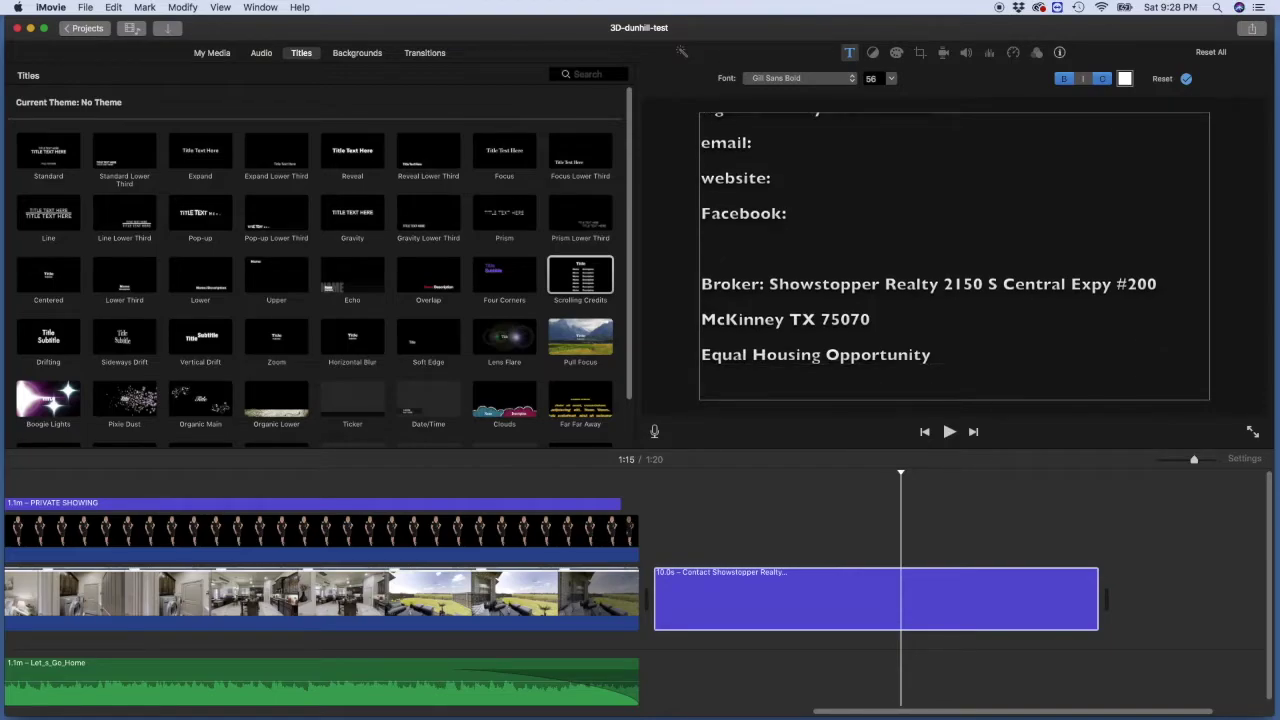
text((C))
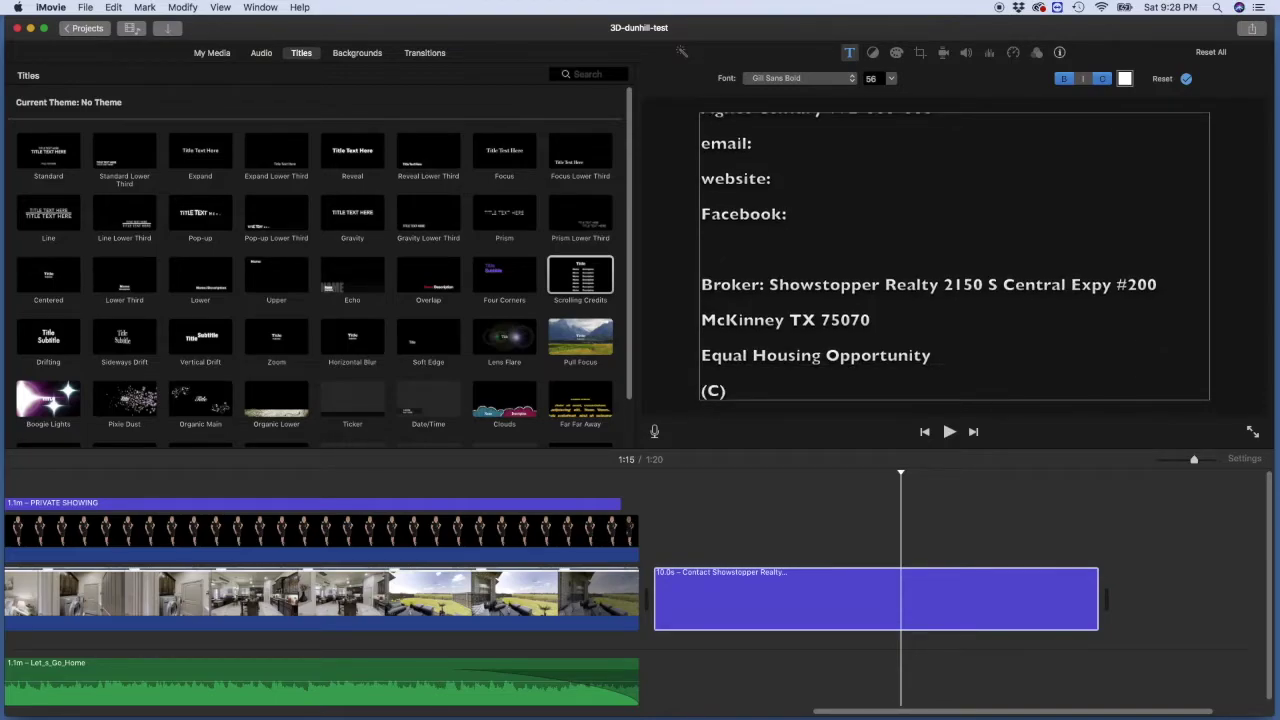
text( 2019)
text(Name)
click(686, 300)
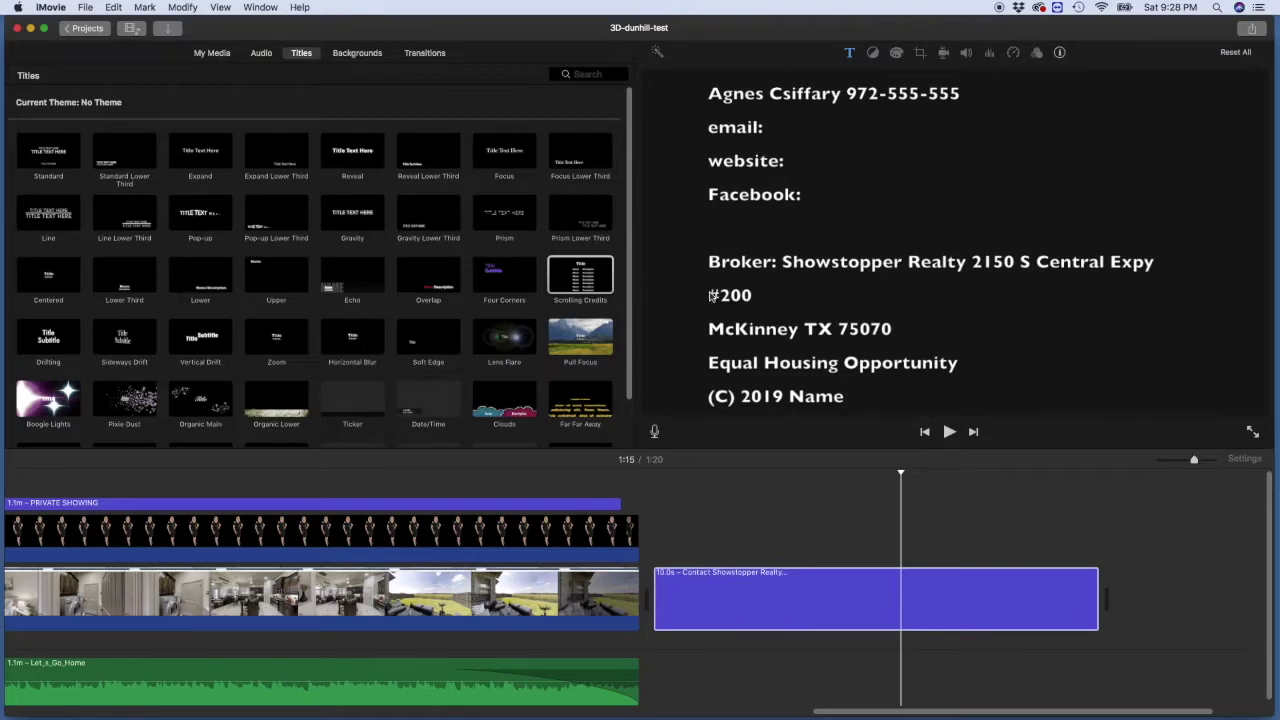
Step: Cancel the Share to File export and scroll the timeline back to the PRIVATE SHOWING lower third
click(85, 8)
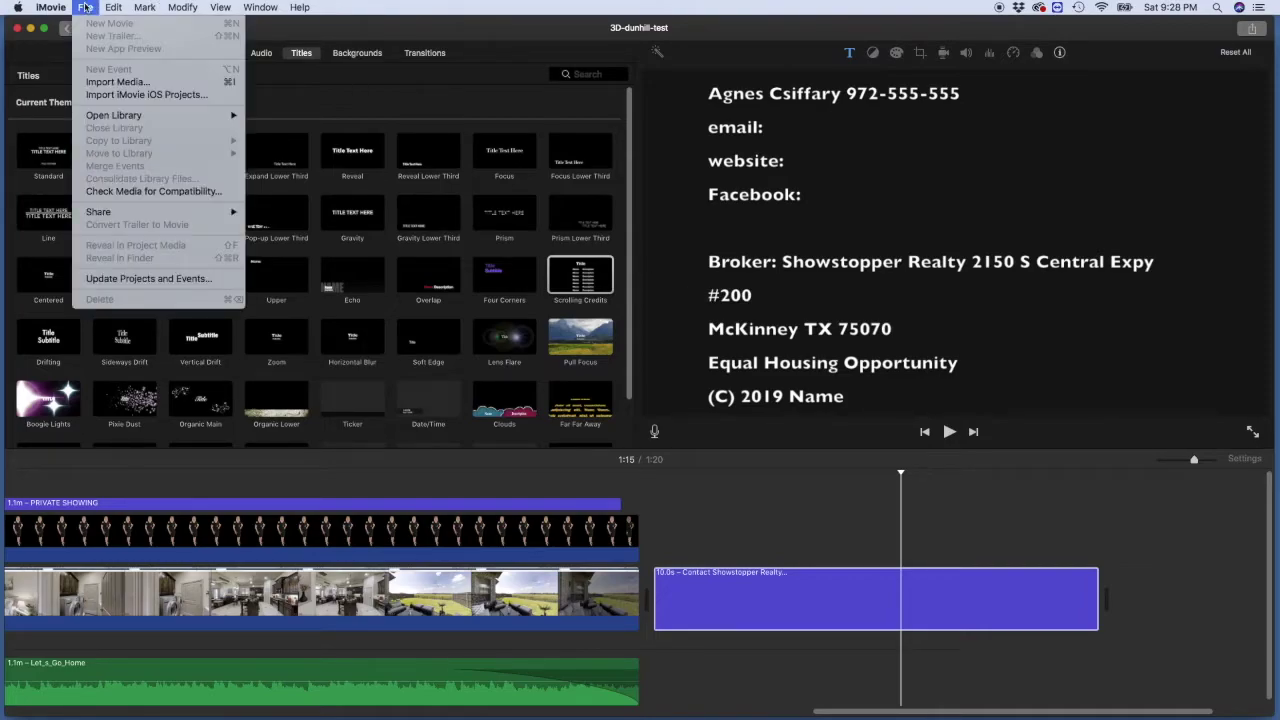
mouse_move(118, 212)
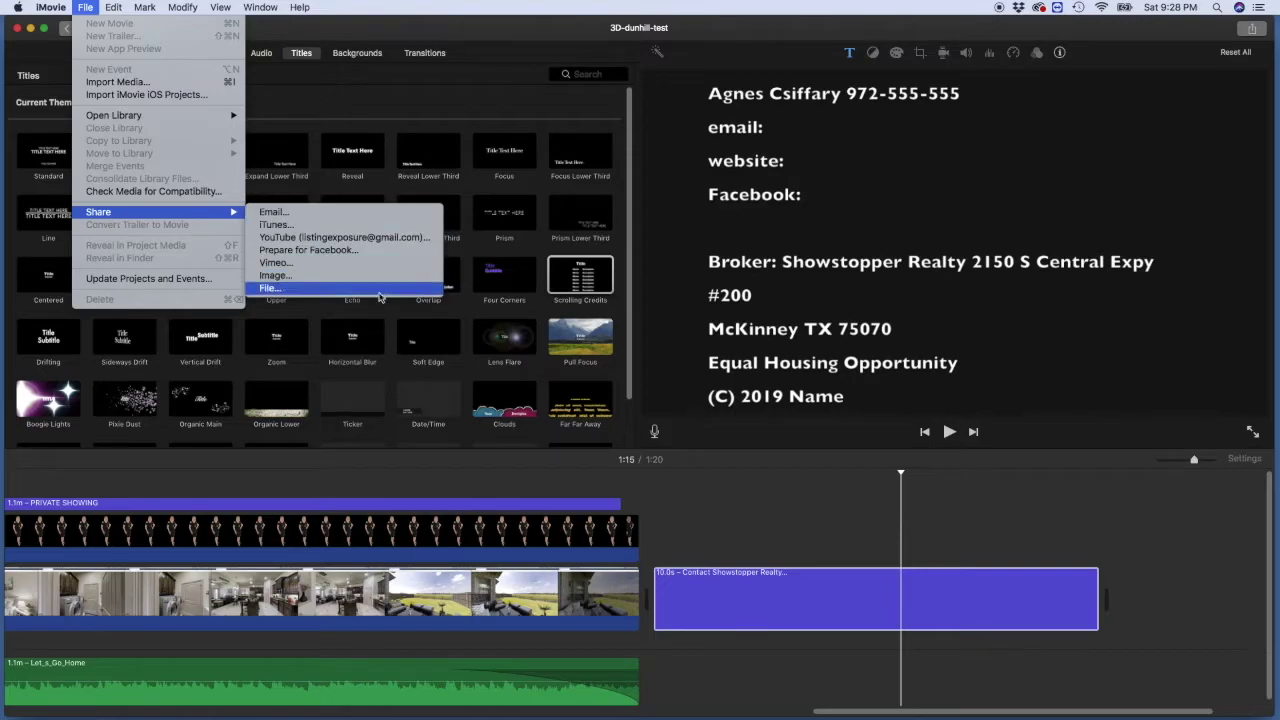
click(283, 289)
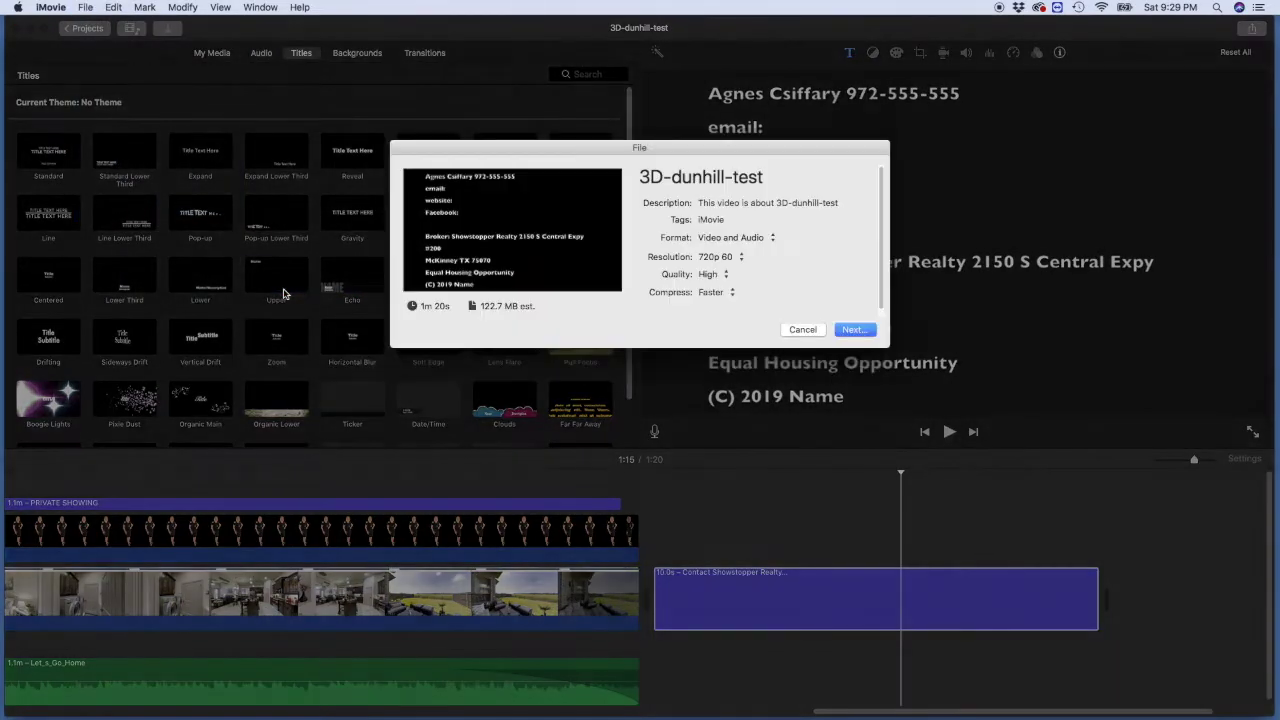
click(802, 329)
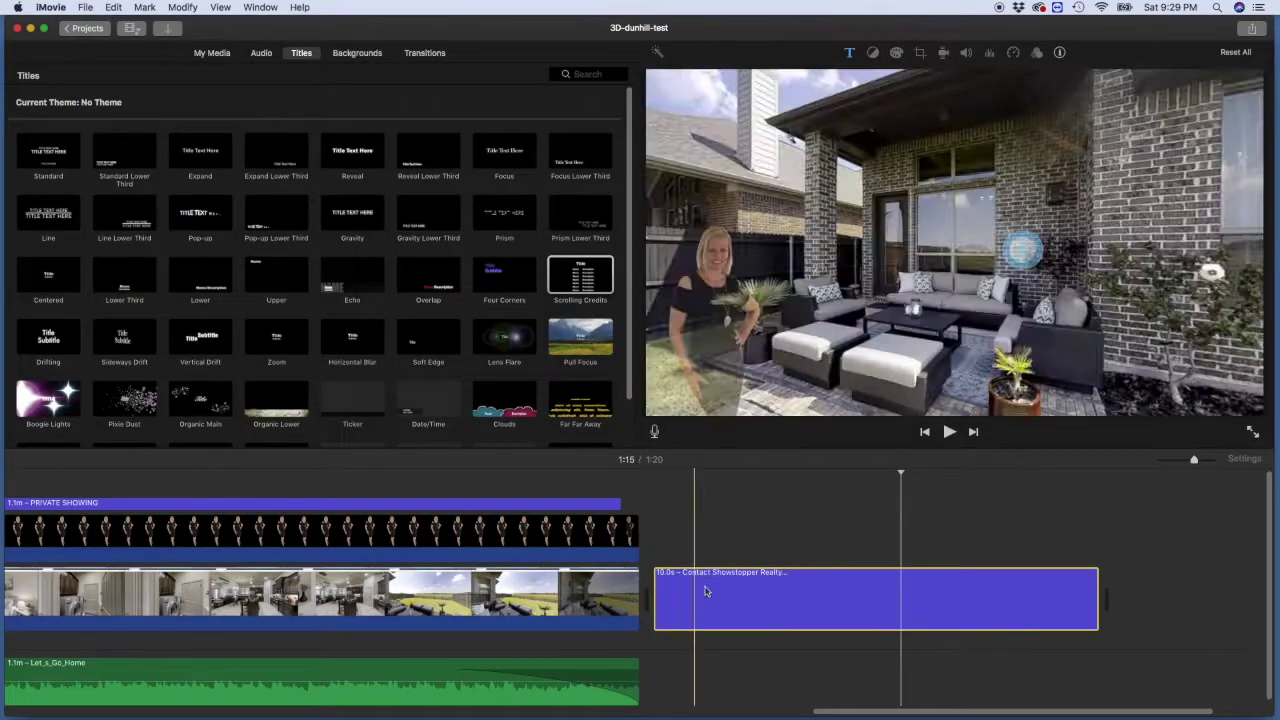
drag(876, 713, 312, 716)
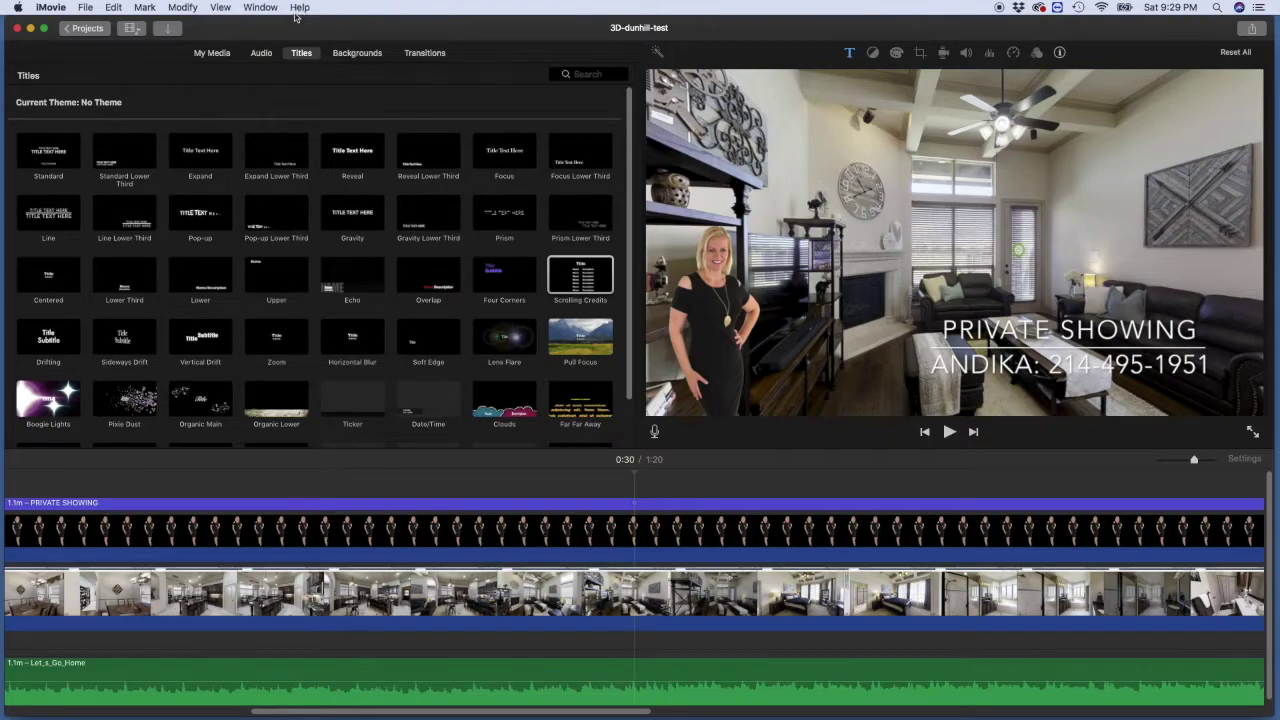
Step: Open the Share to File settings with 720p 60, High quality and Faster compression, after dismissing a wrong save prompt
click(86, 8)
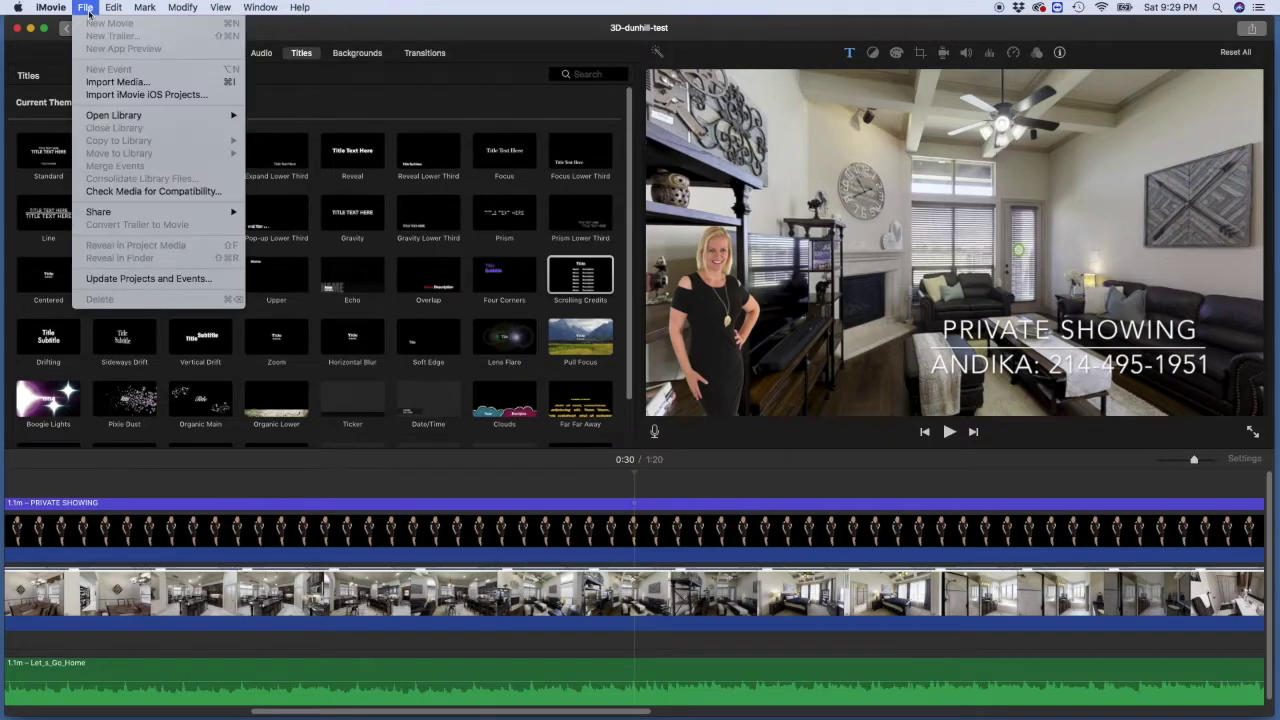
mouse_move(106, 214)
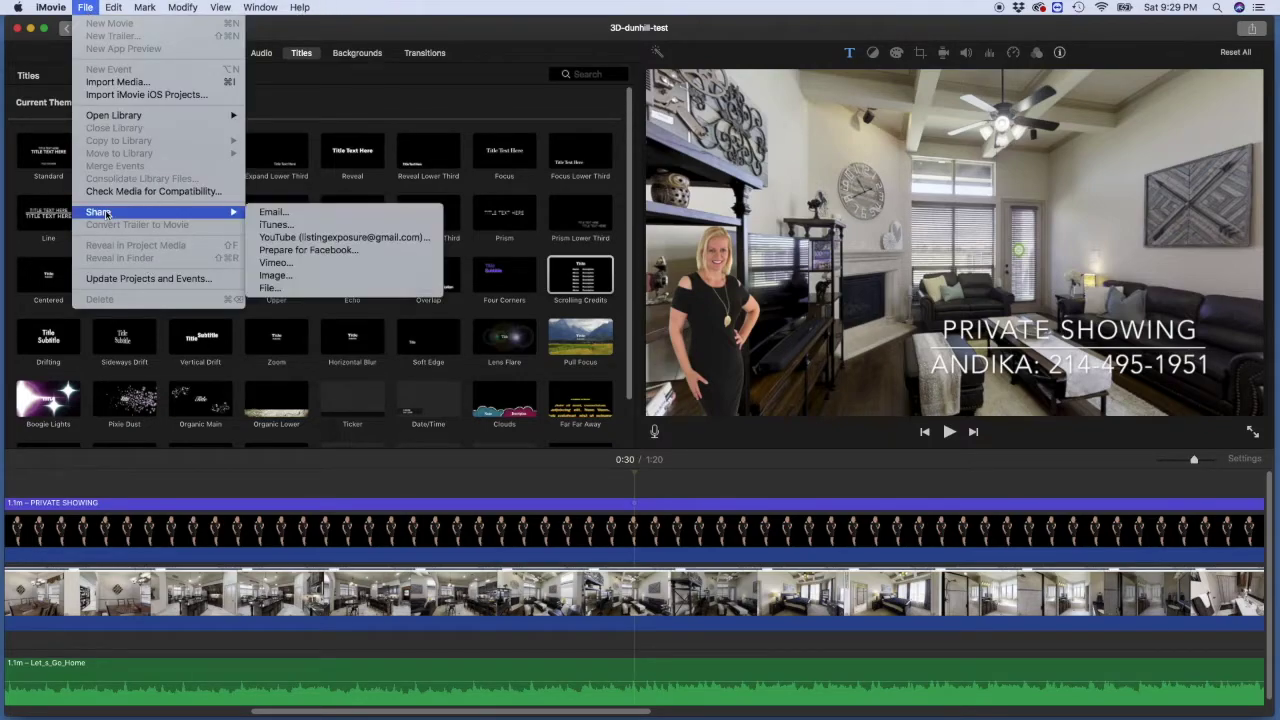
click(270, 287)
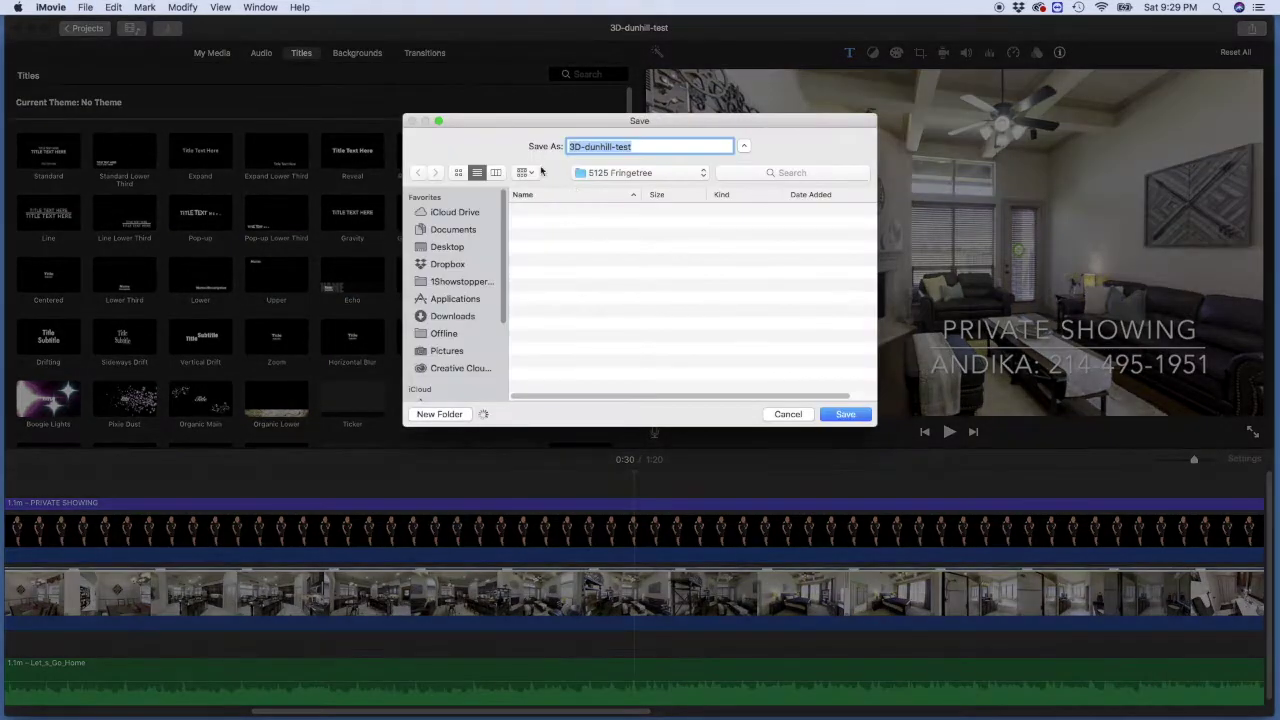
click(846, 411)
click(86, 9)
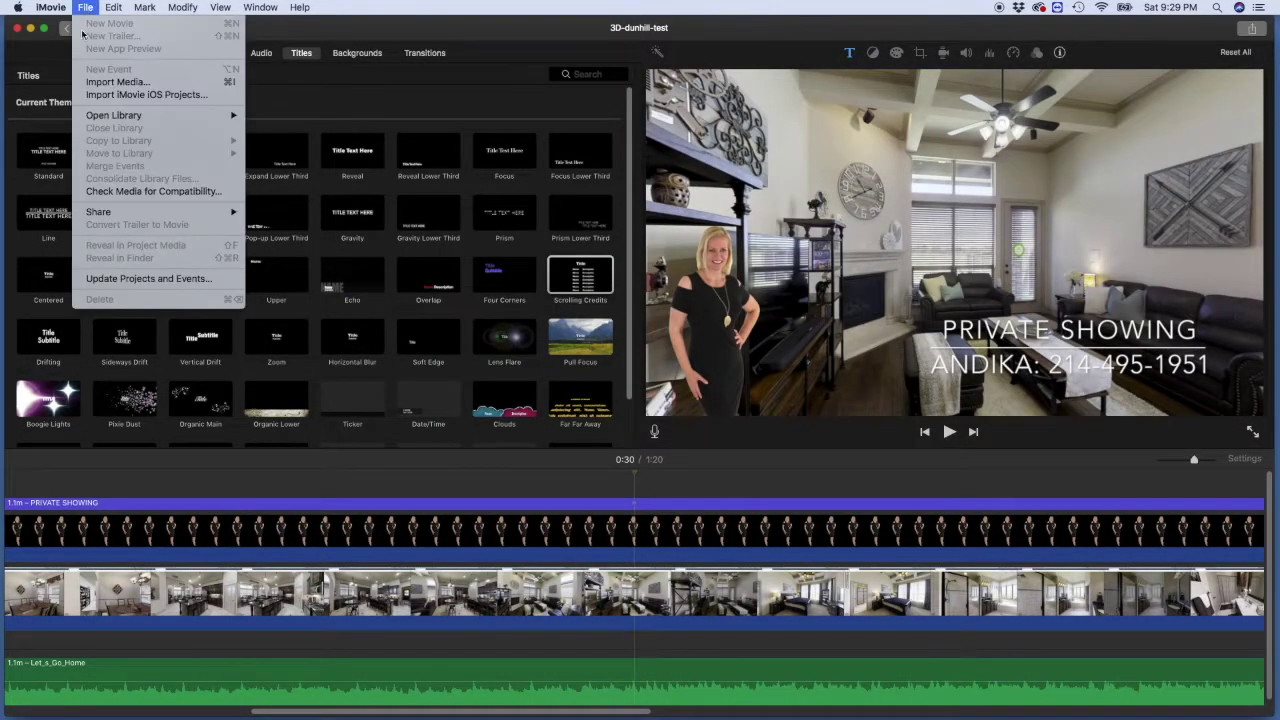
mouse_move(119, 213)
click(275, 288)
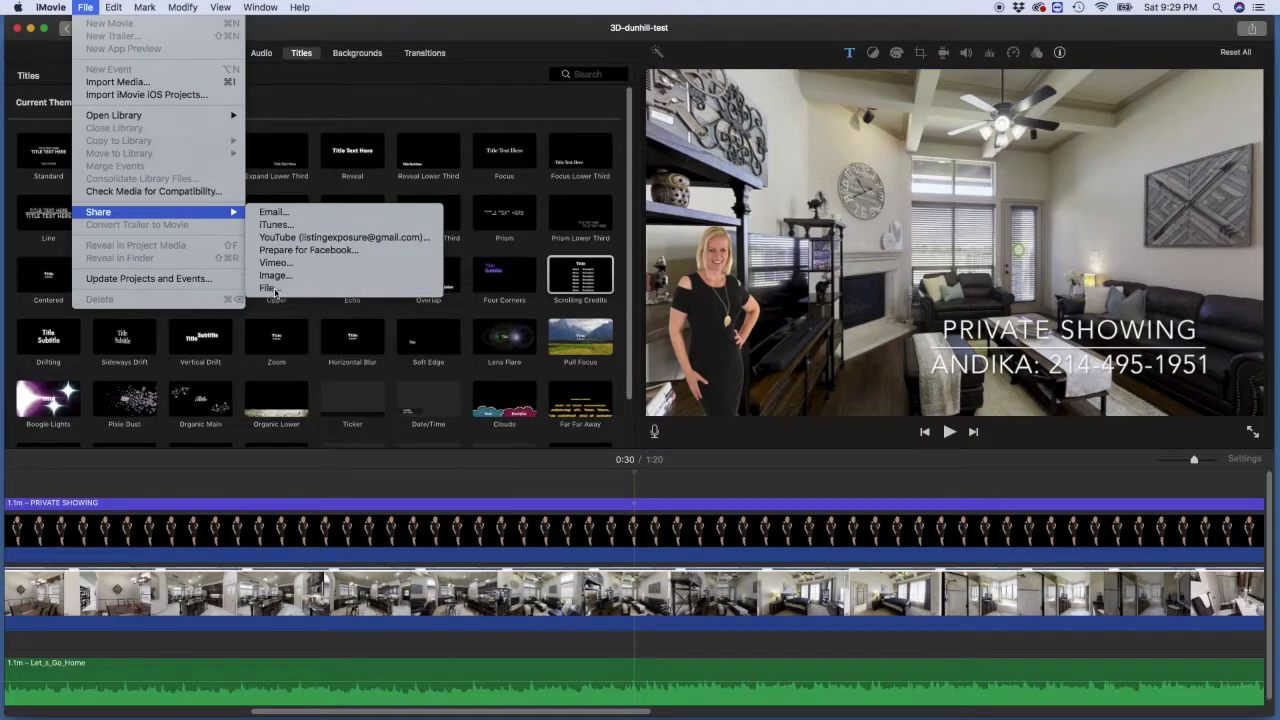